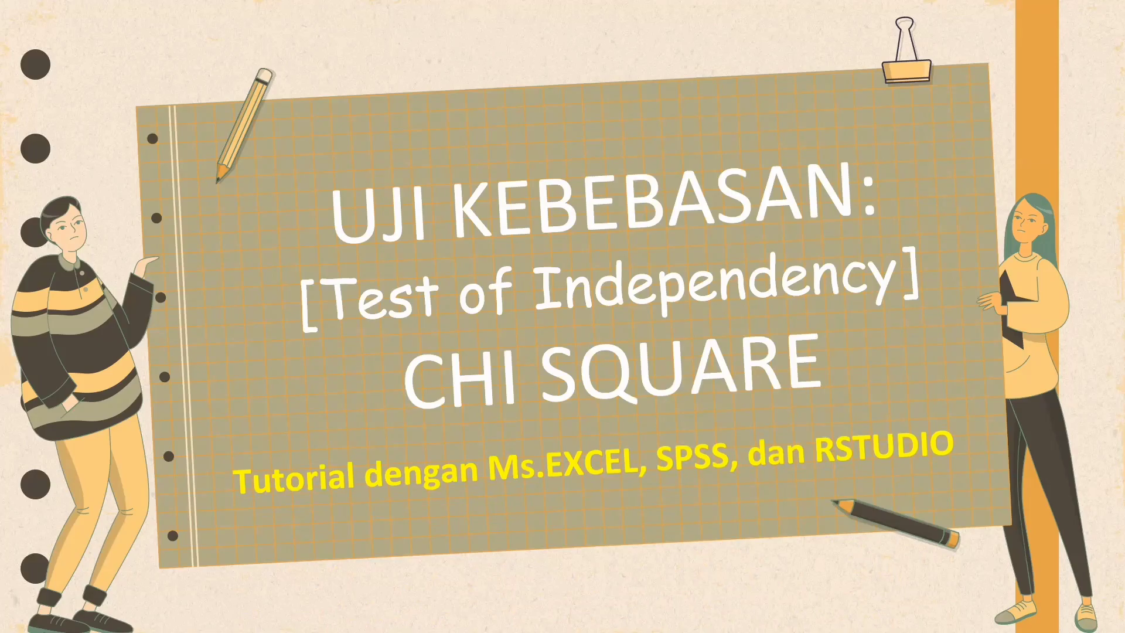
# - Advance the chi-square slideshow past the SYARAT slide to the TAHAPAN PENGUJIAN slide
pyautogui.press('Right')
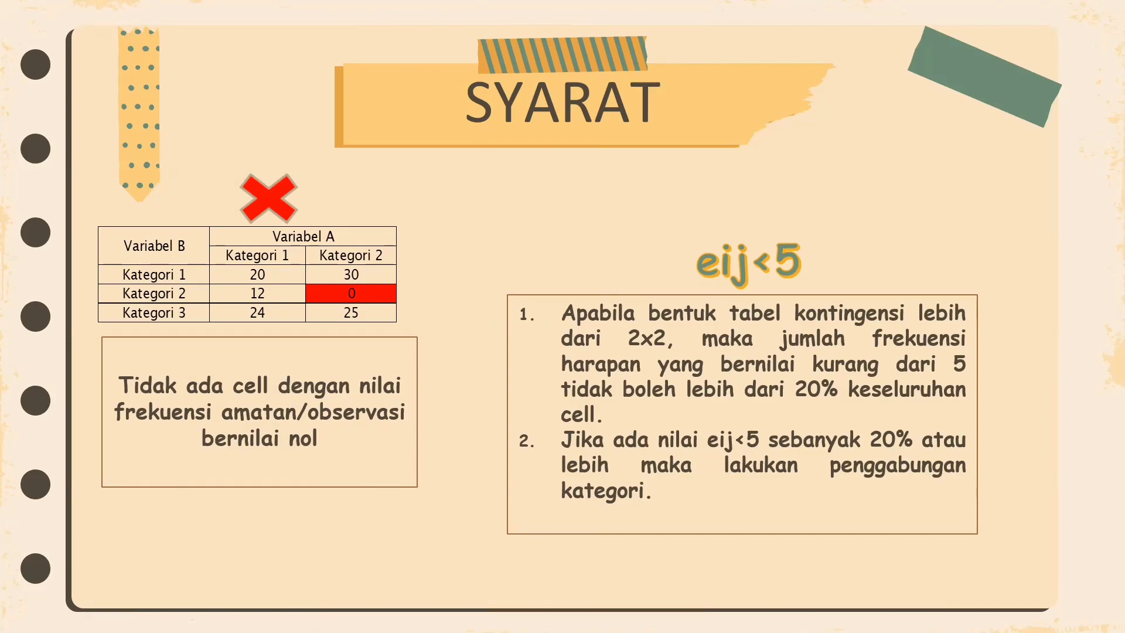
pyautogui.press('Right')
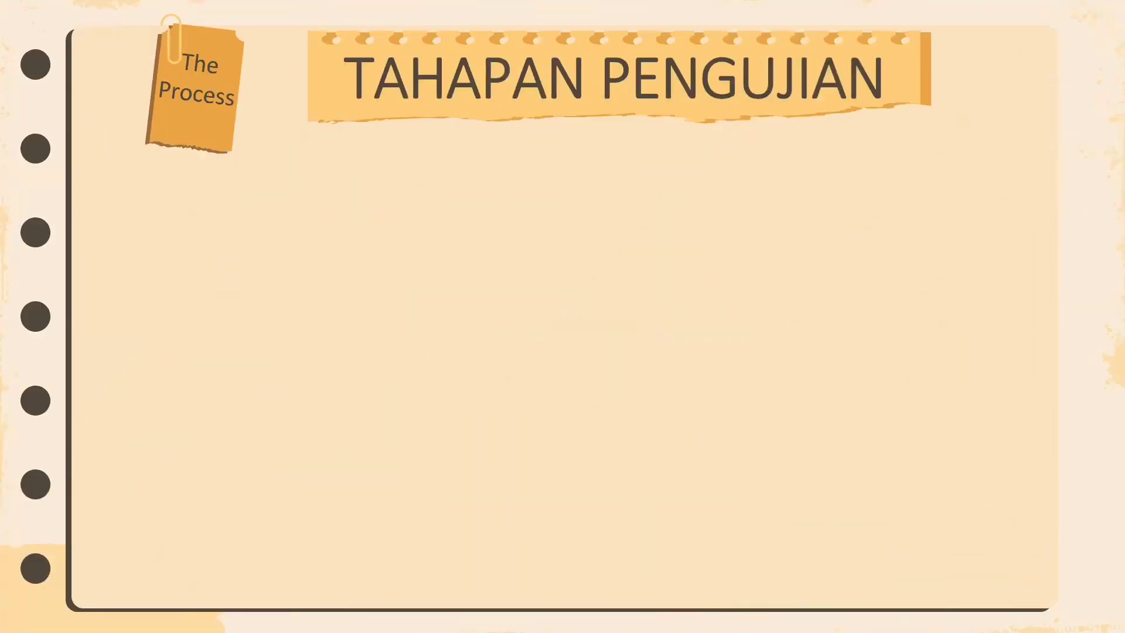
# - Reveal the hypothesis step on the TAHAPAN PENGUJIAN slide and check it off
pyautogui.press('Right')
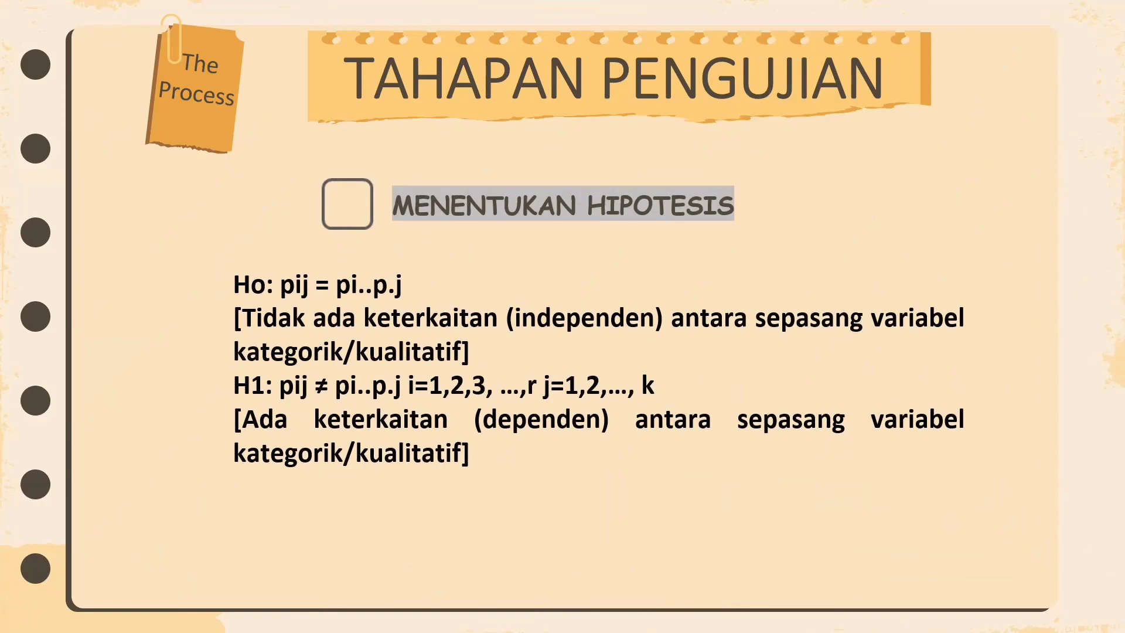
pyautogui.press('Right')
pyautogui.press('Right')
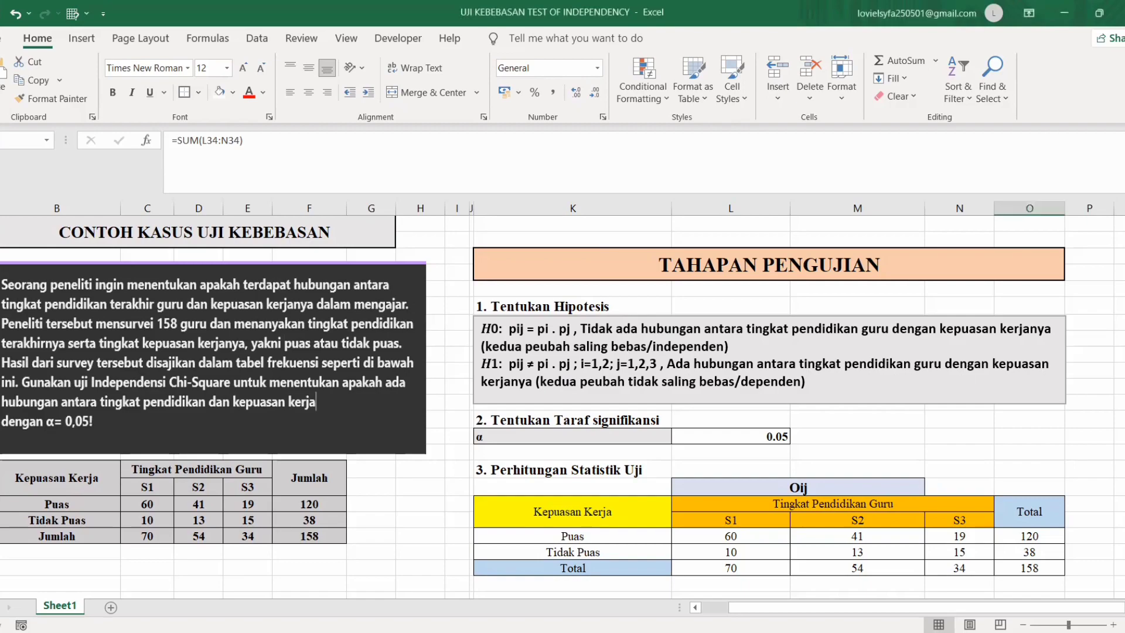
pyautogui.scroll(-1, 694, 410)
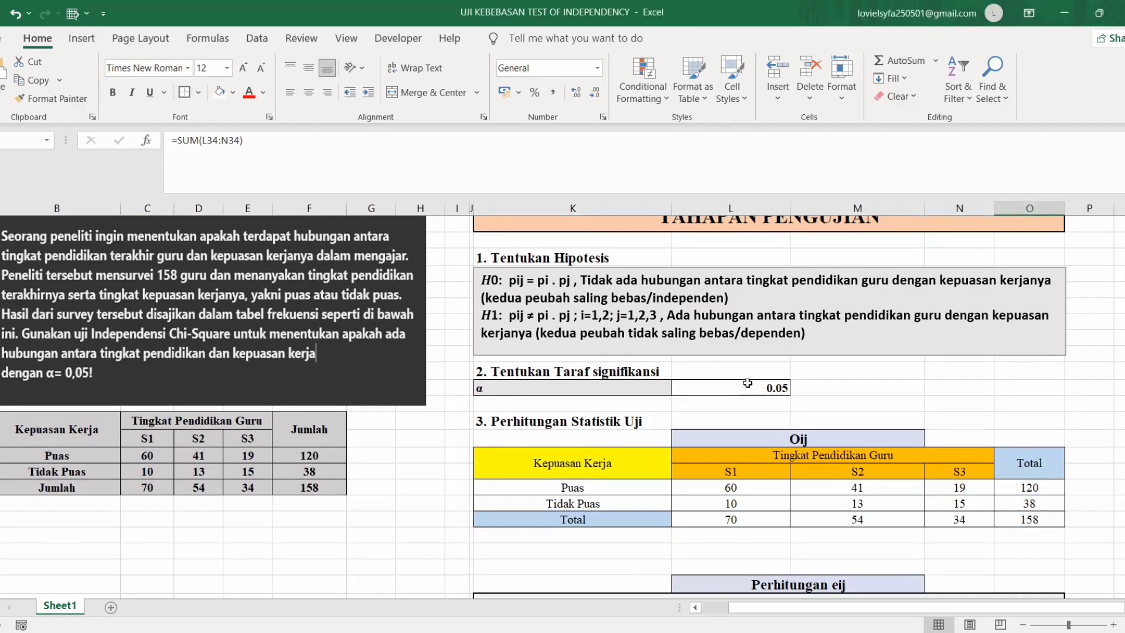
pyautogui.click(697, 386)
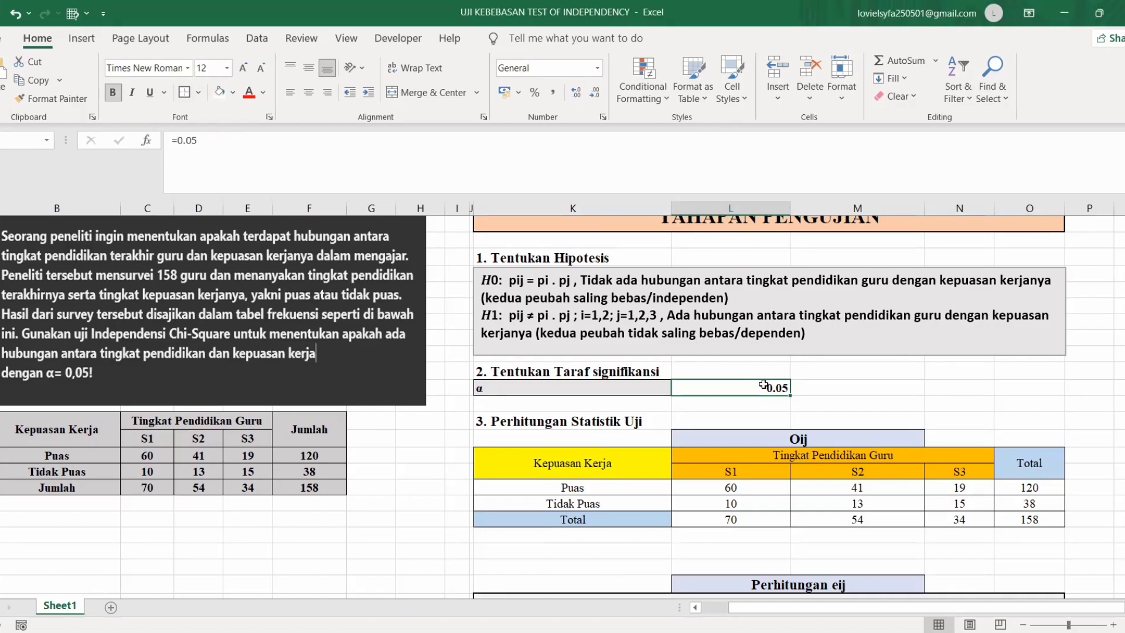
pyautogui.scroll(-1, 562, 407)
pyautogui.scroll(-1, 562, 406)
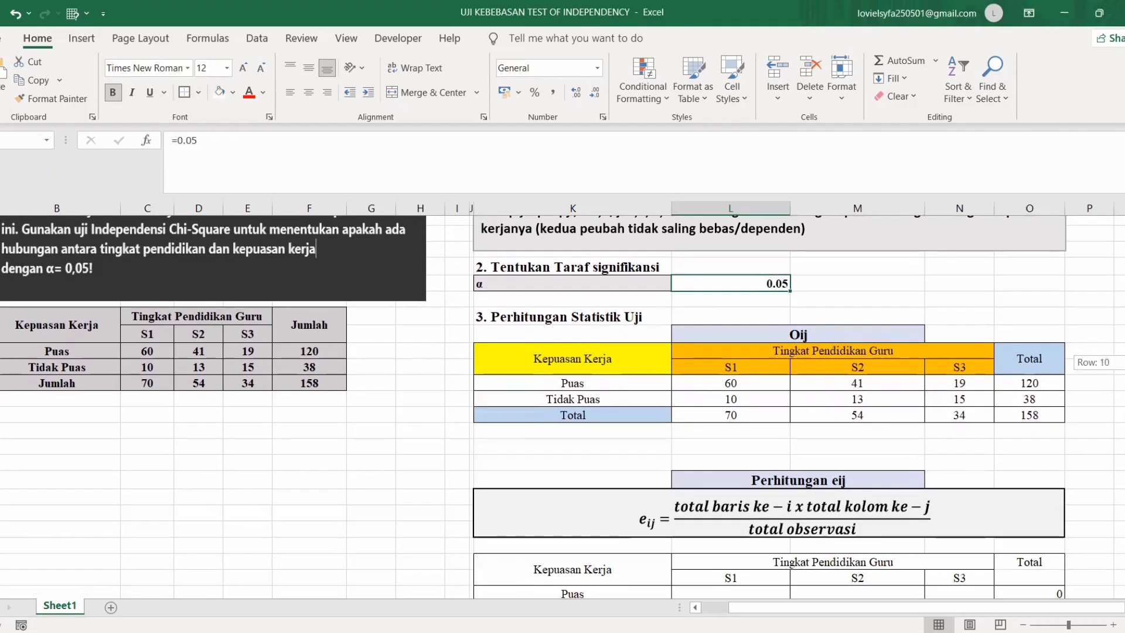
pyautogui.scroll(-1, 562, 407)
pyautogui.scroll(-1, 562, 407)
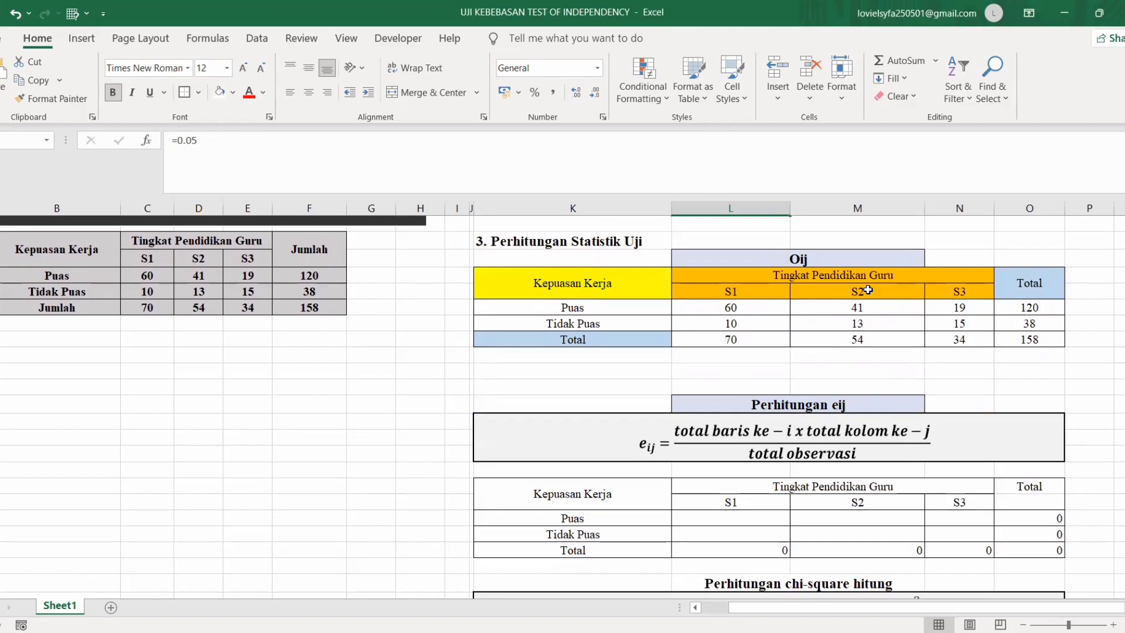
pyautogui.click(786, 260)
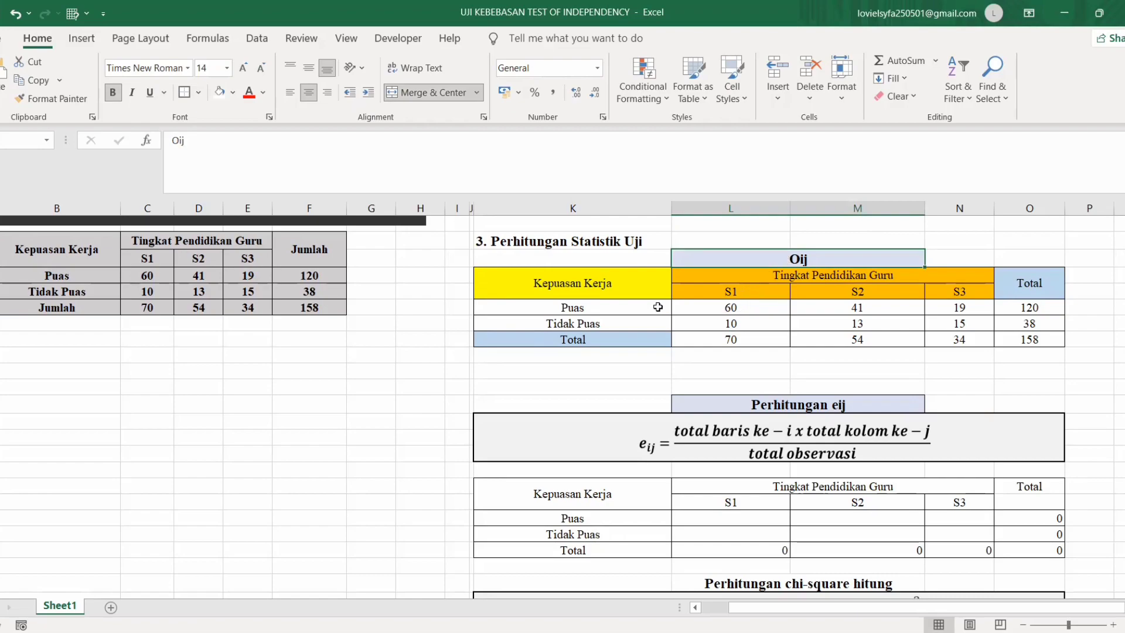
pyautogui.moveTo(655, 304); pyautogui.dragTo(947, 321)
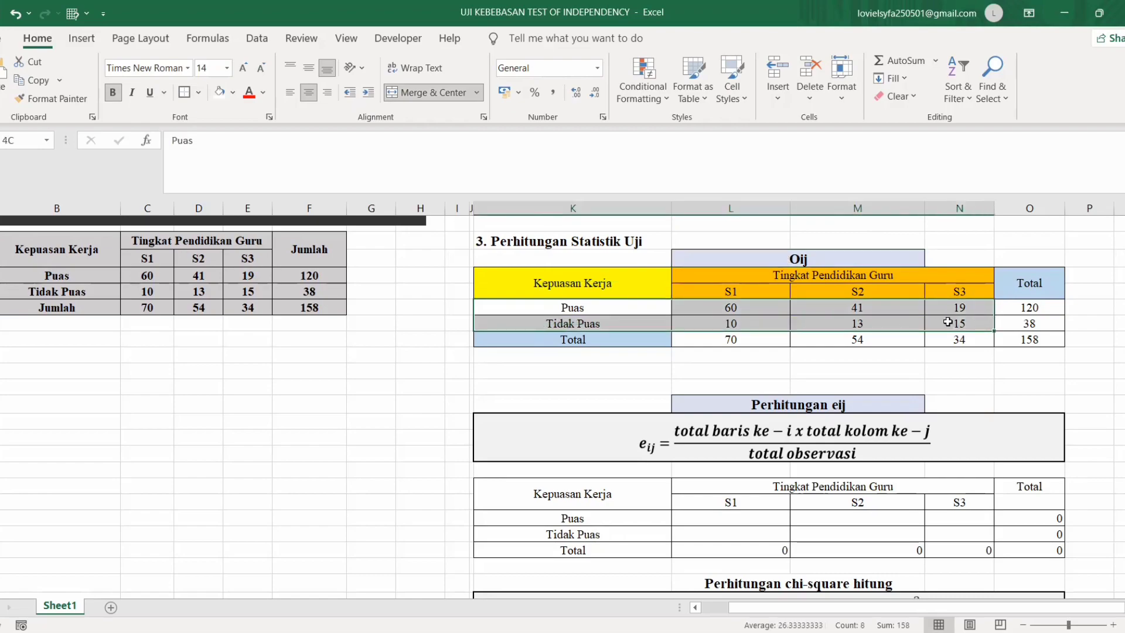
pyautogui.click(764, 309)
pyautogui.click(831, 311)
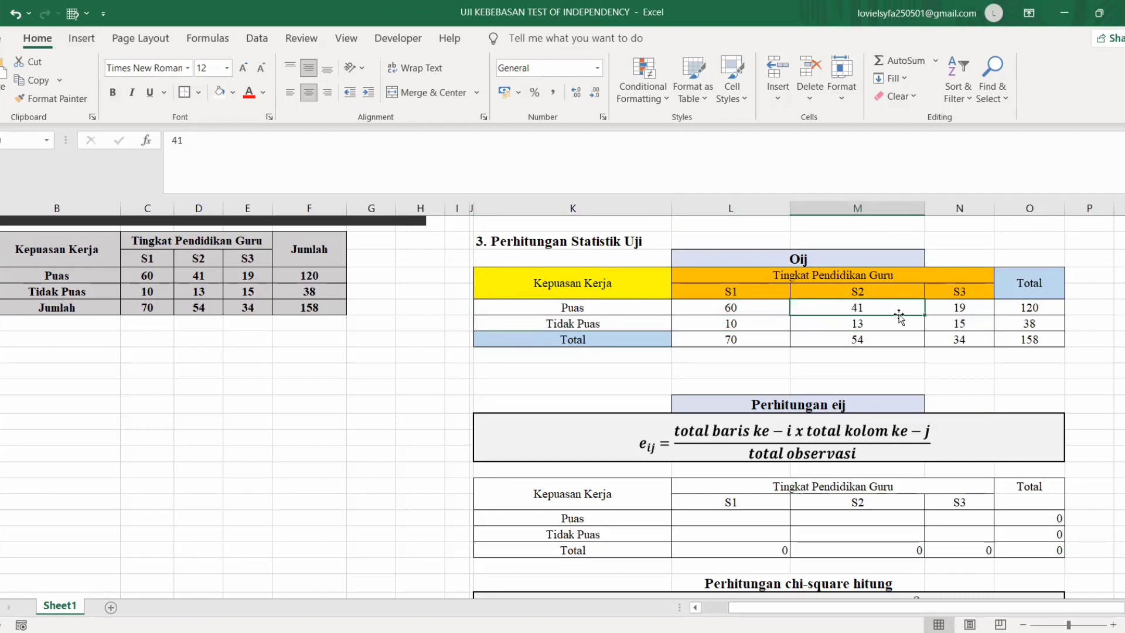
pyautogui.click(969, 309)
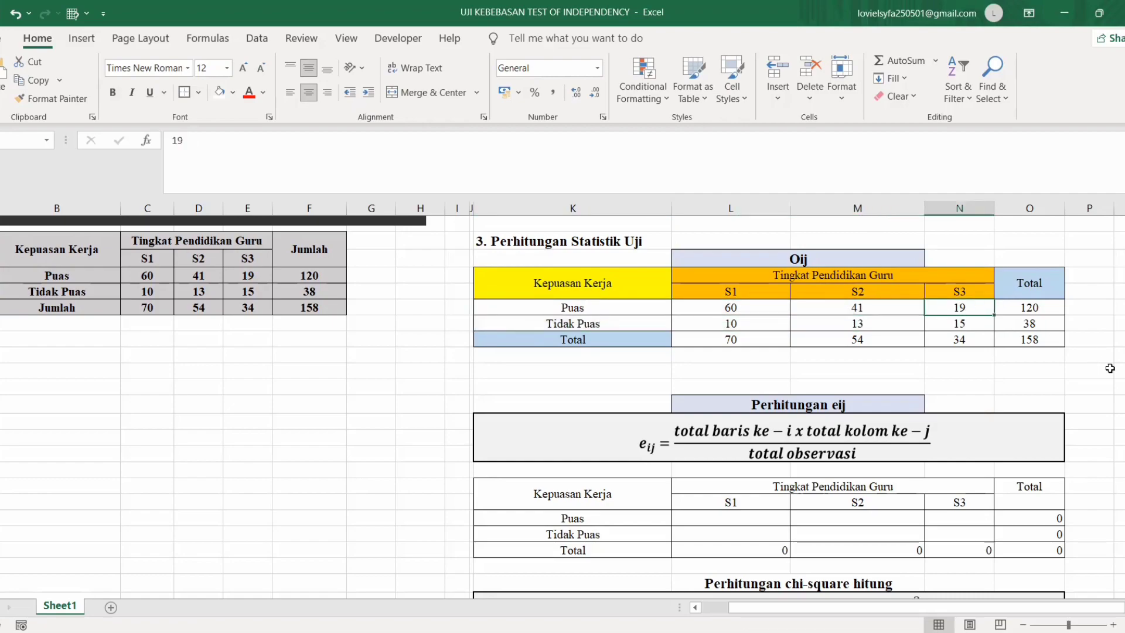
pyautogui.scroll(-3, 562, 407)
pyautogui.scroll(2, 563, 406)
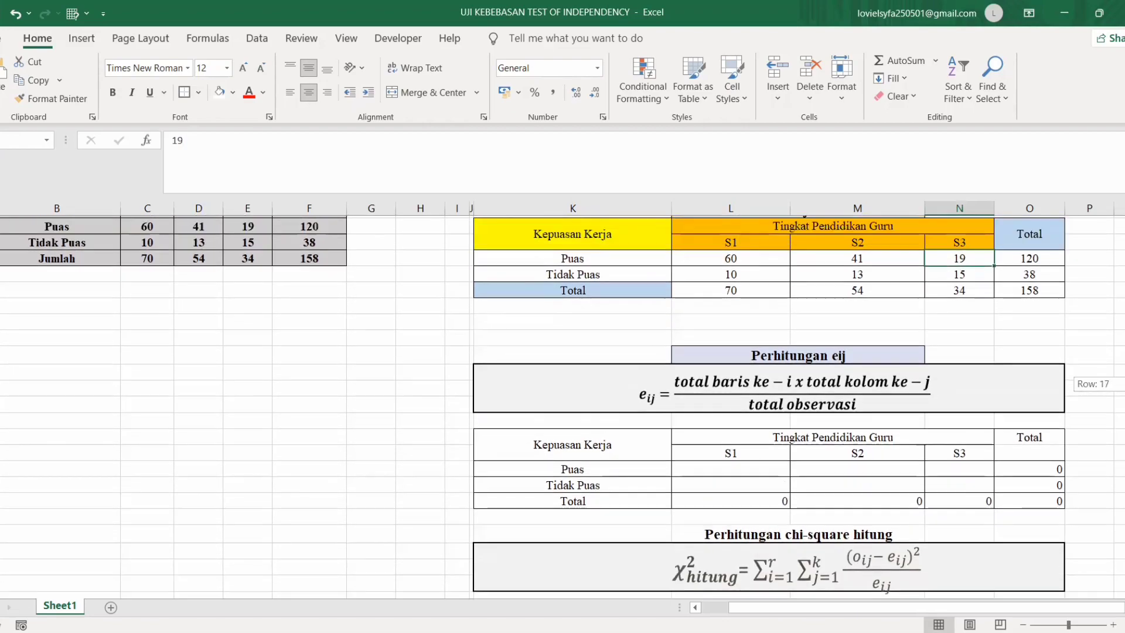
pyautogui.scroll(-1, 783, 433)
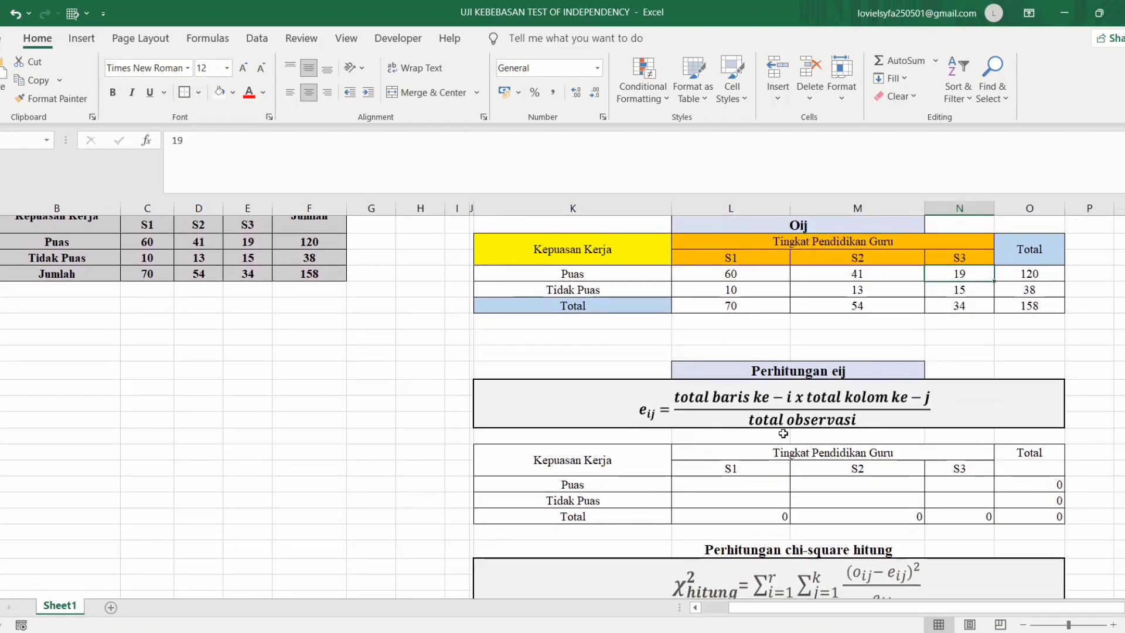
# - Enter the Puas S1 expected frequency as row total 120 times column total 70 over 158
pyautogui.click(700, 482)
pyautogui.write('=')
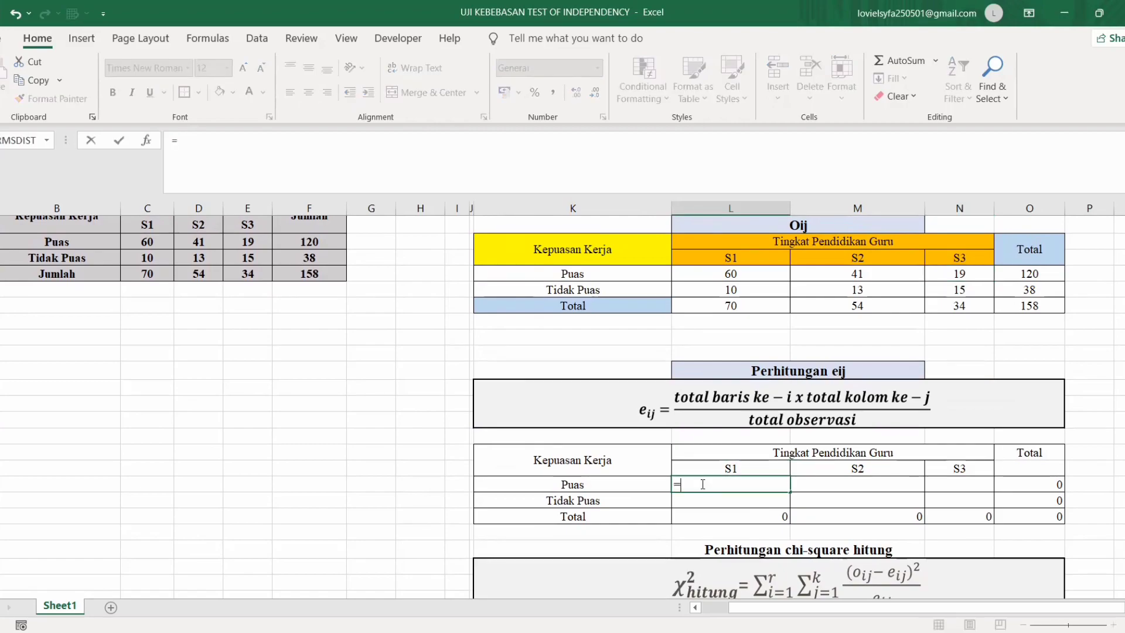
pyautogui.click(1025, 273)
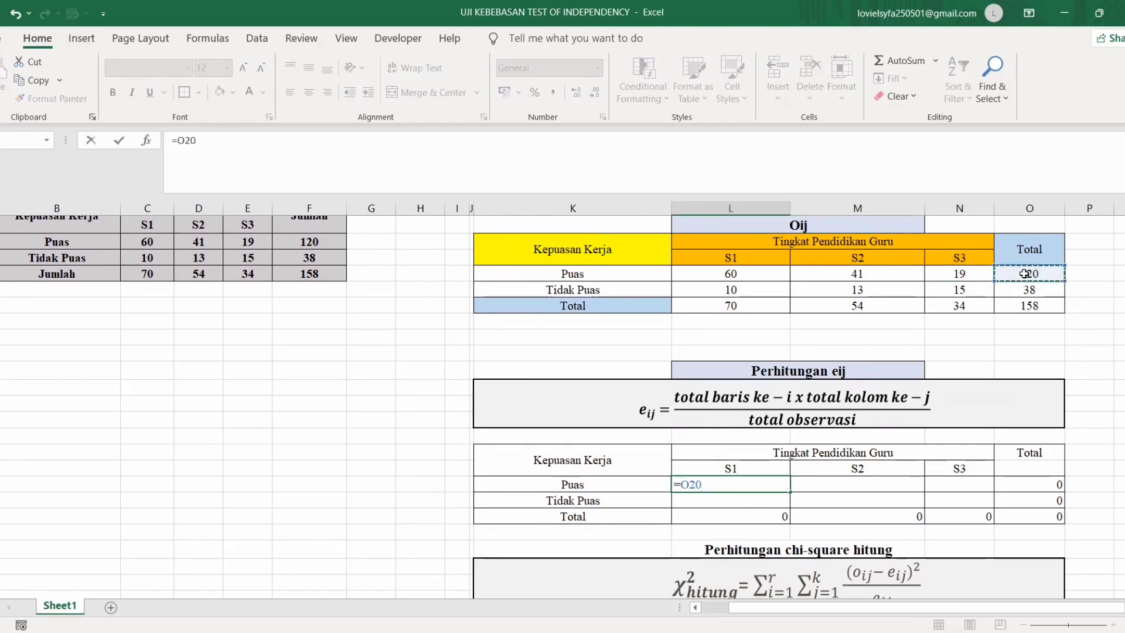
pyautogui.write('*')
pyautogui.click(755, 308)
pyautogui.write('/')
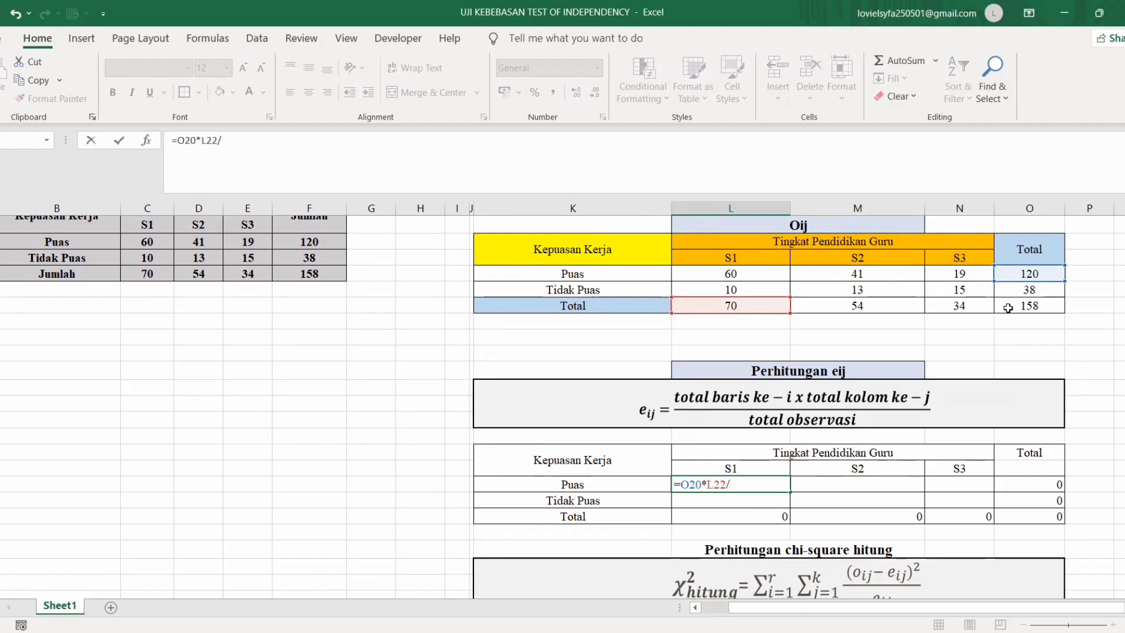
pyautogui.click(1008, 308)
pyautogui.press('Return')
# - Anchor the Puas S1 expected formula's references to =$O20*L$22/$O$22
pyautogui.doubleClick(725, 484)
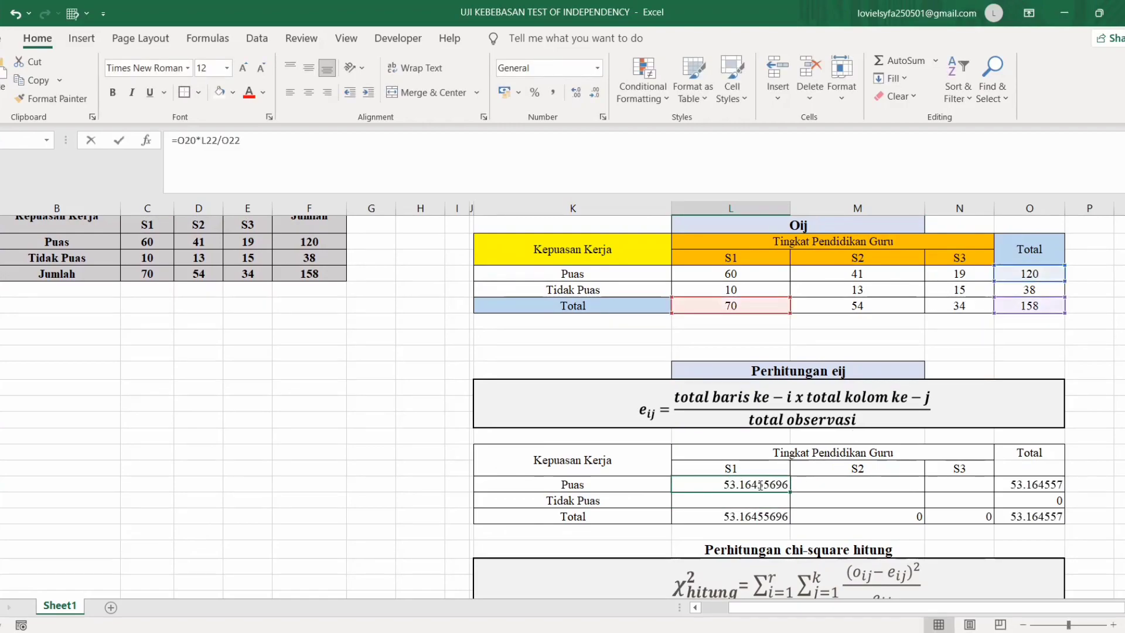
pyautogui.click(683, 484)
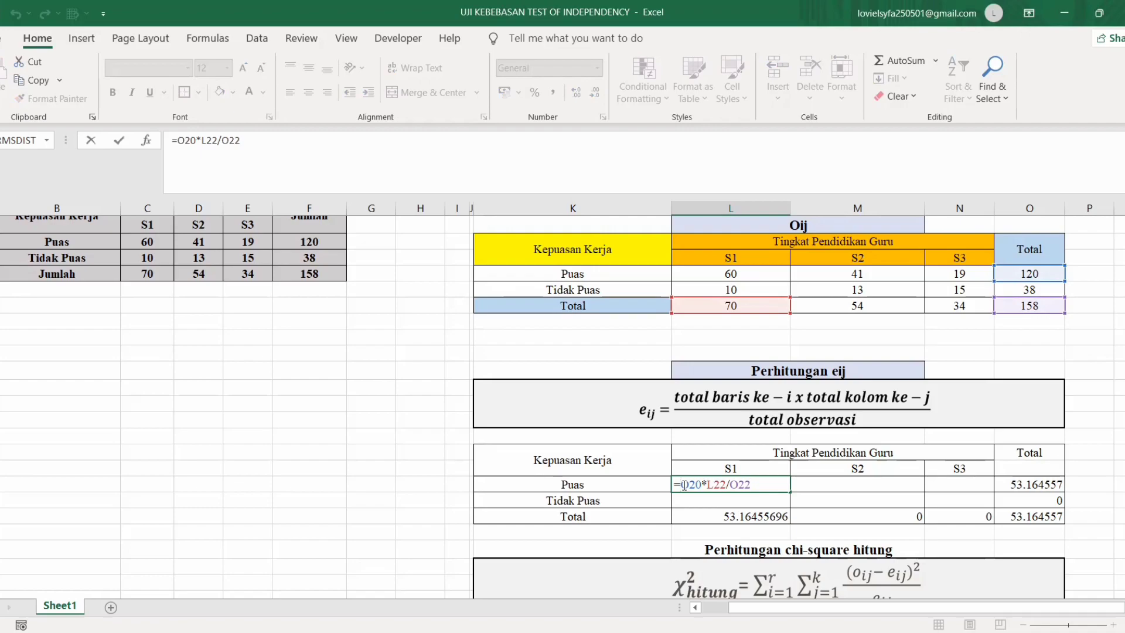
pyautogui.write('$')
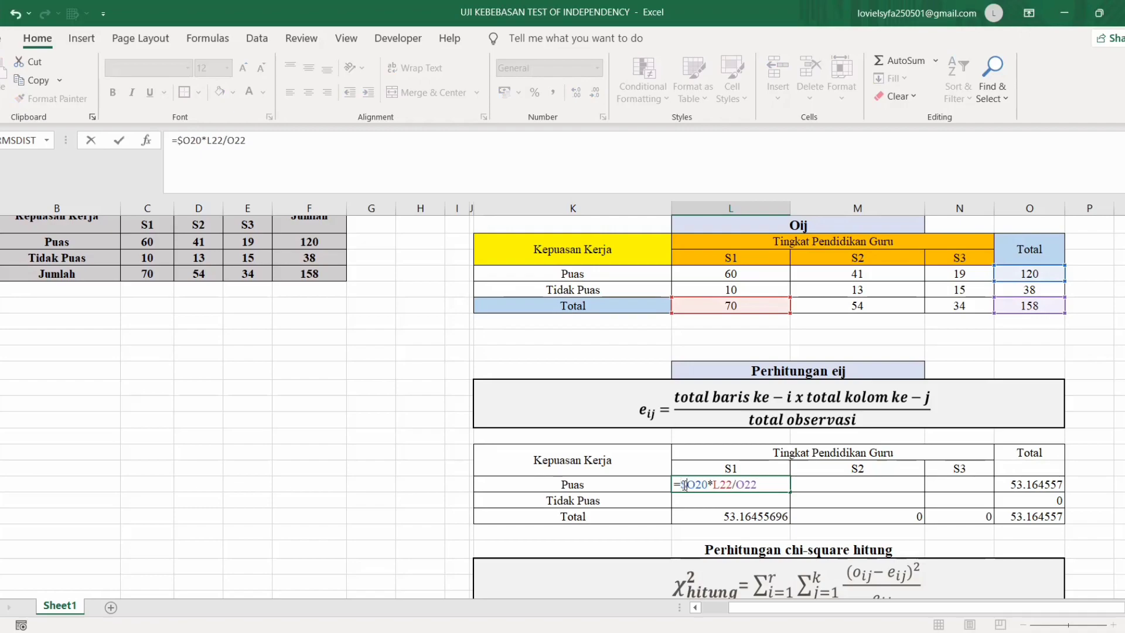
pyautogui.click(720, 487)
pyautogui.write('$')
pyautogui.press('F4')
pyautogui.press('Return')
# - Fill the expected-frequency formula across to S3 and down to the Tidak Puas row
pyautogui.click(744, 486)
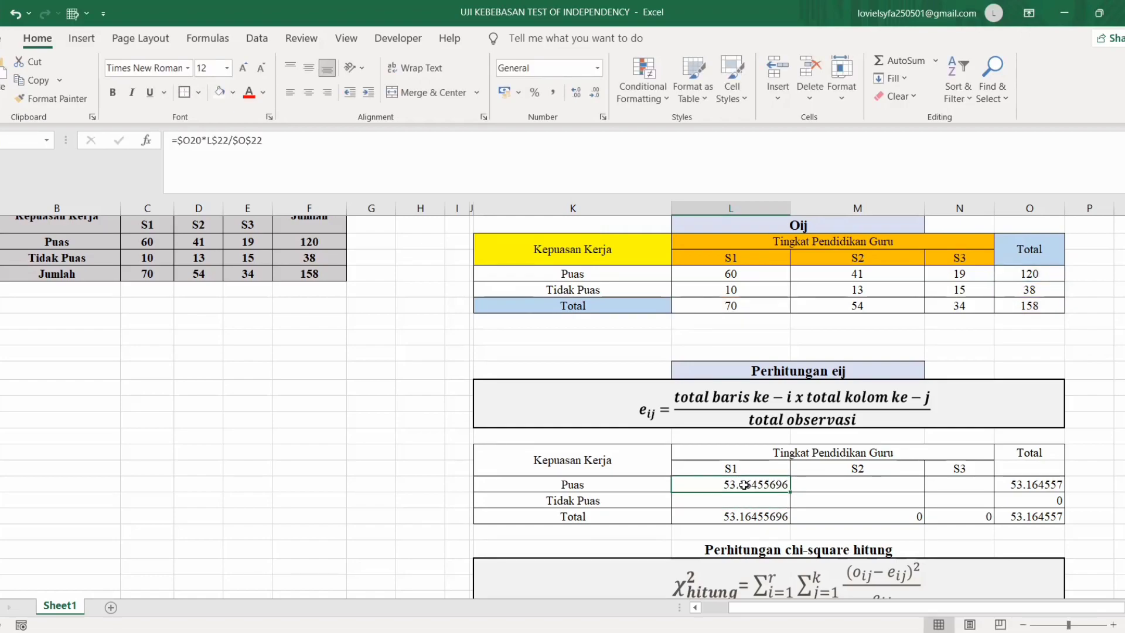
pyautogui.moveTo(791, 490); pyautogui.dragTo(990, 489)
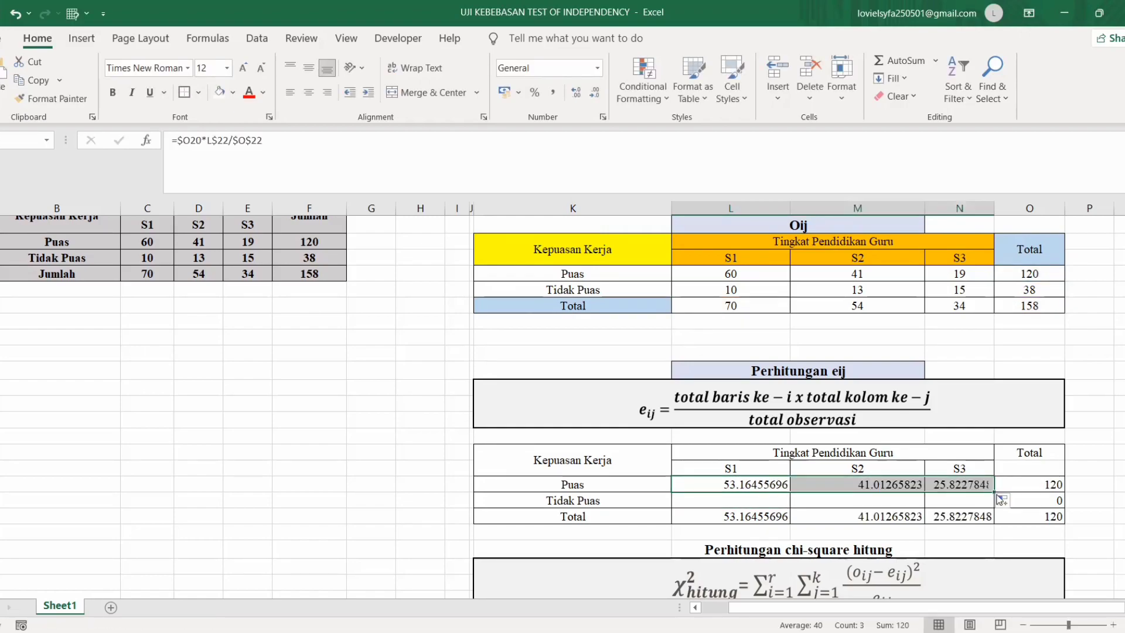
pyautogui.click(1002, 502)
pyautogui.click(991, 489)
pyautogui.moveTo(991, 489); pyautogui.dragTo(991, 503)
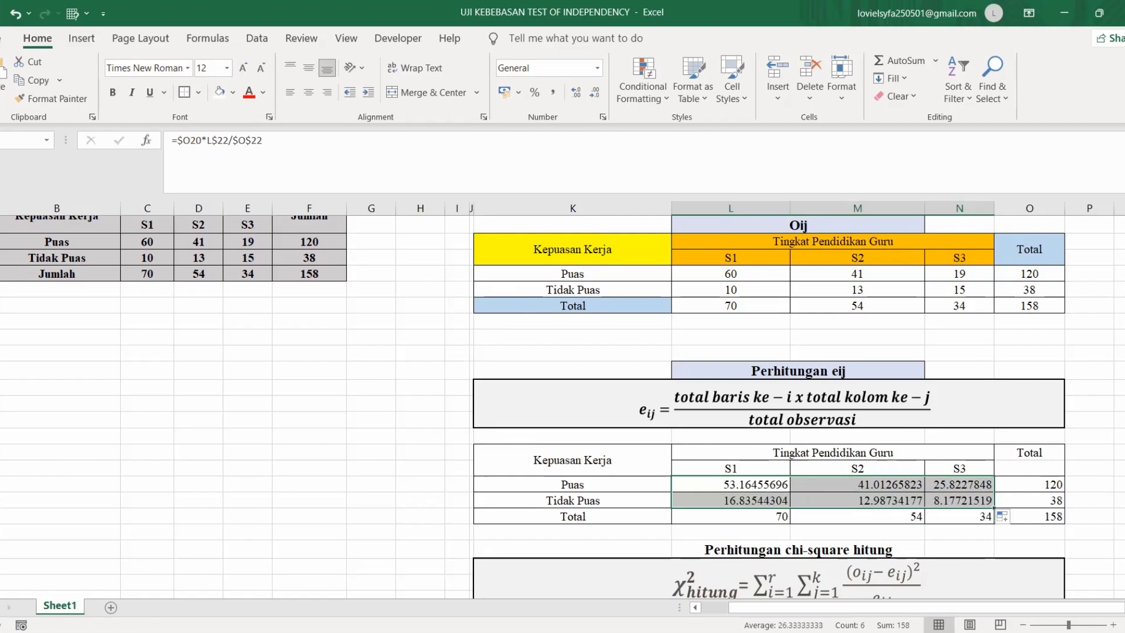
pyautogui.scroll(-4, 786, 375)
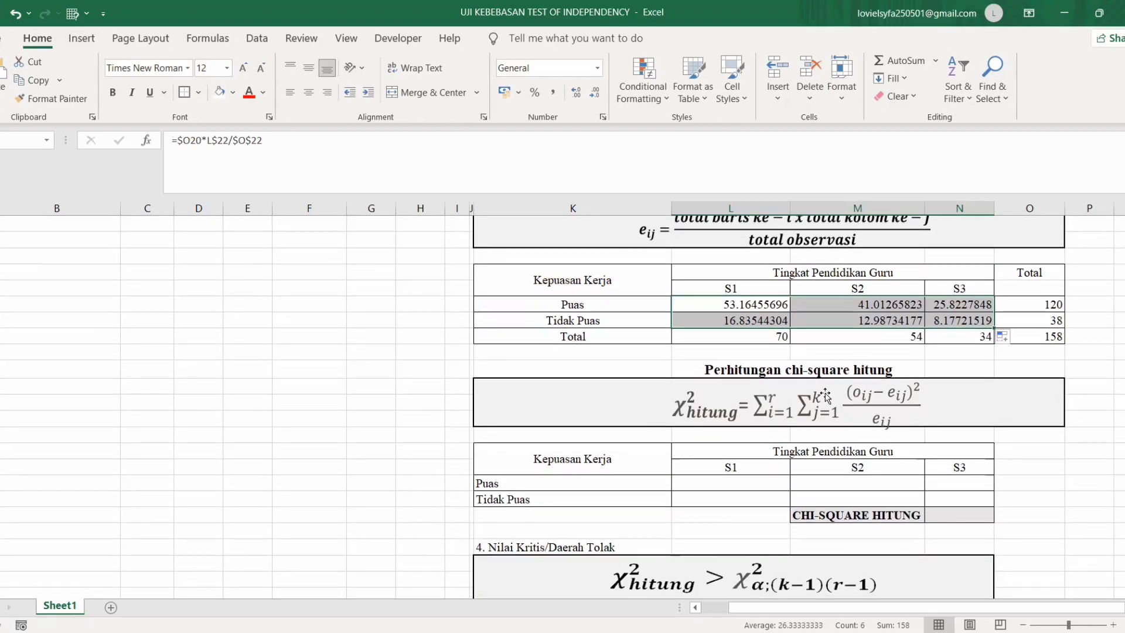
# - Enter the Puas S1 contribution =(60−53.16)^2/53.16 and copy it across the contribution table
pyautogui.click(748, 482)
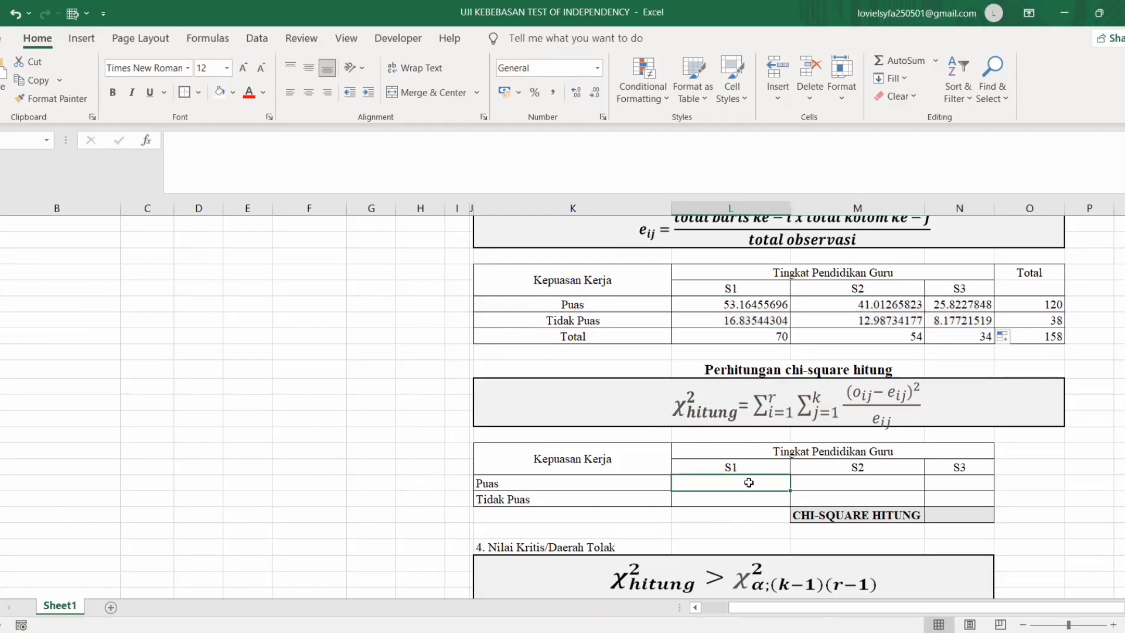
pyautogui.write('=(')
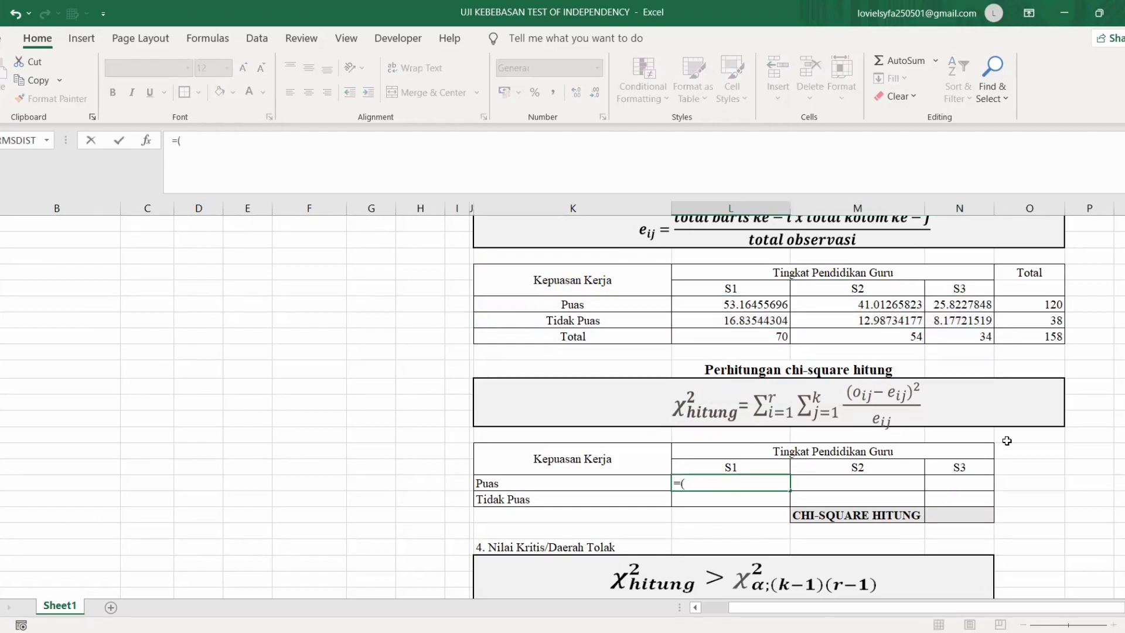
pyautogui.scroll(4, 750, 375)
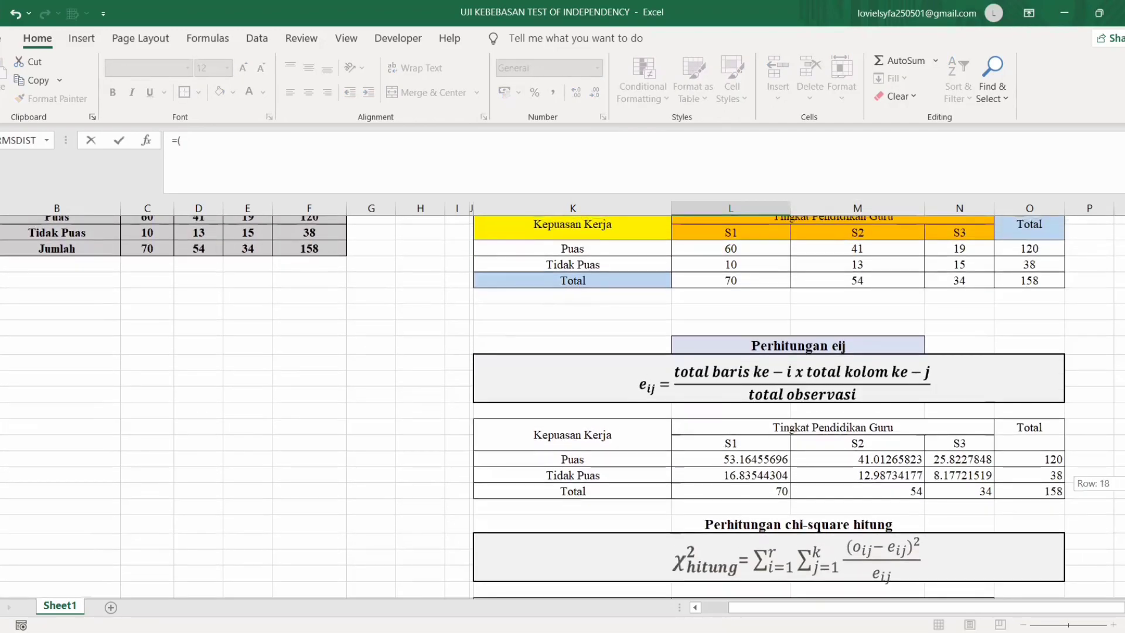
pyautogui.click(749, 256)
pyautogui.write('-')
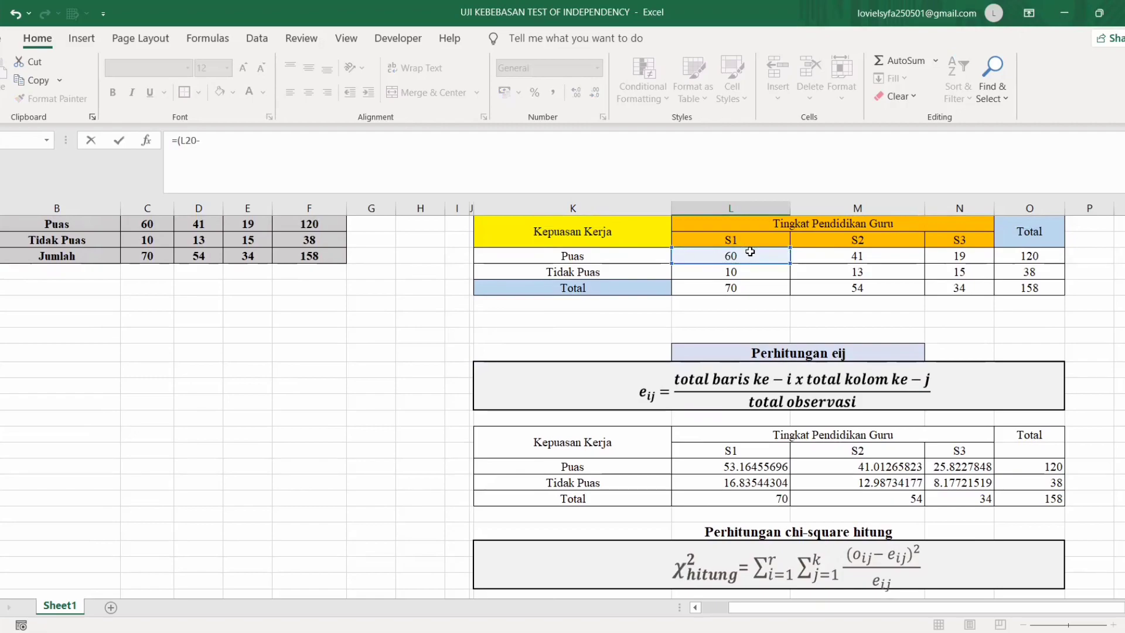
pyautogui.click(716, 466)
pyautogui.write(')^2/')
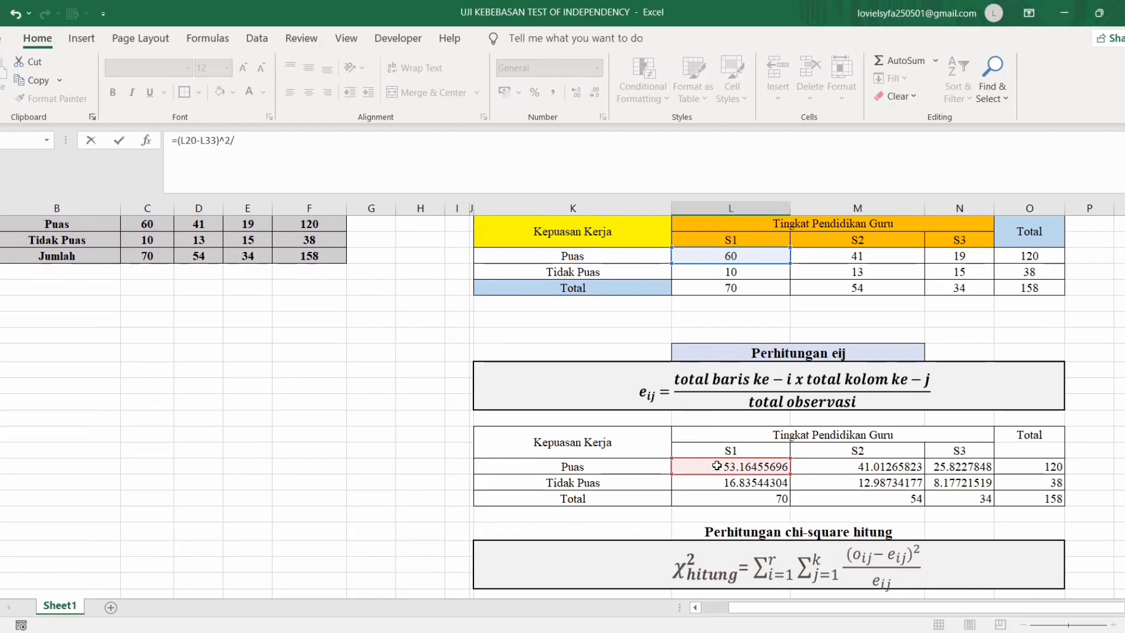
pyautogui.click(716, 466)
pyautogui.press('Return')
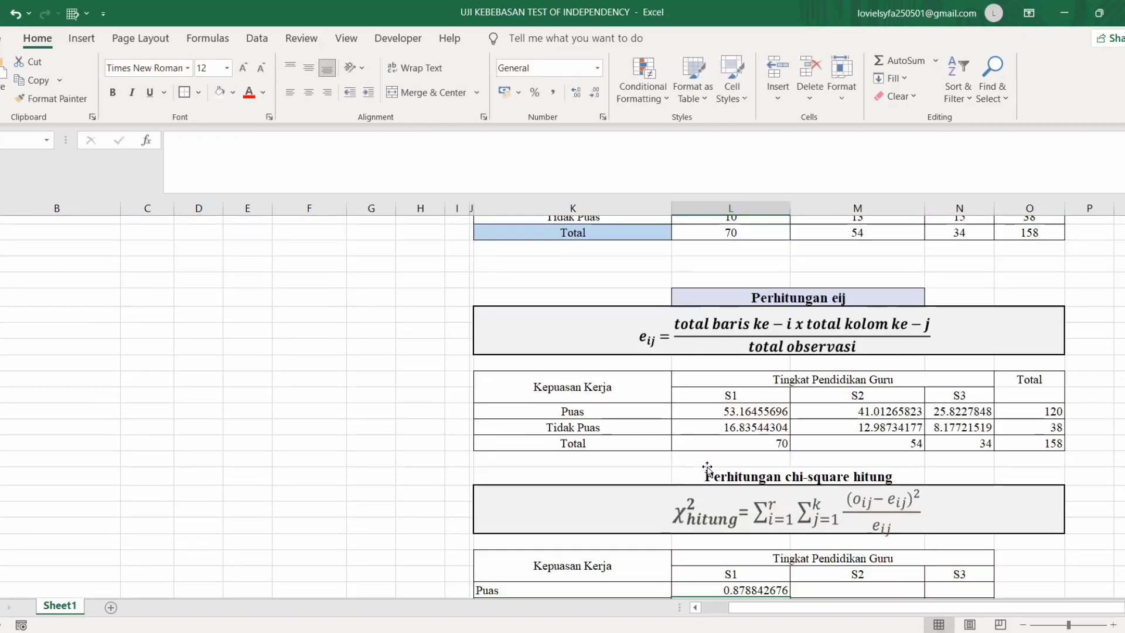
pyautogui.click(763, 565)
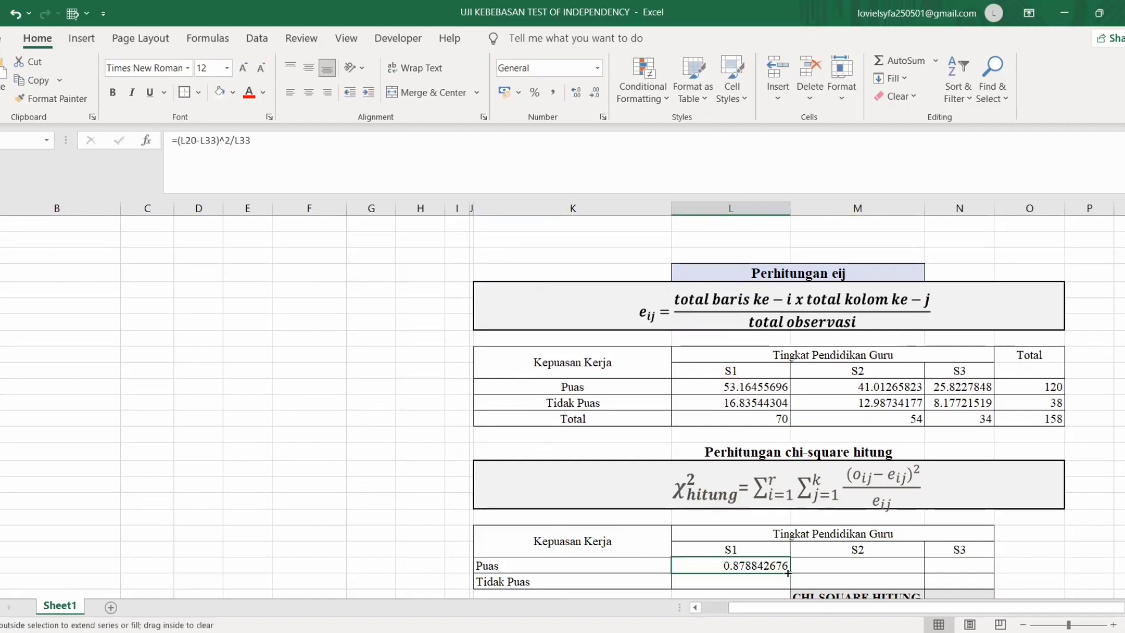
pyautogui.moveTo(788, 572)
pyautogui.mouseDown()
pyautogui.moveTo(995, 572)
pyautogui.moveTo(995, 586)
pyautogui.mouseUp()
pyautogui.scroll(-3, 989, 580)
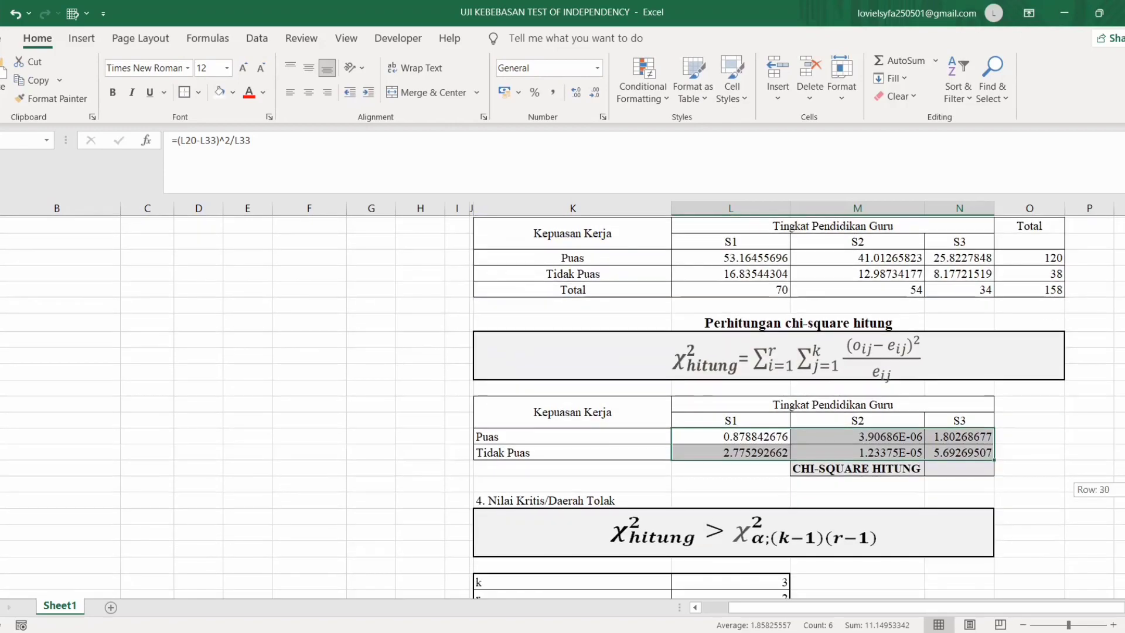
# - Sum the six contributions with =SUM(L44:N45) in CHI-SQUARE HITUNG, giving 11.1495334
pyautogui.click(969, 467)
pyautogui.write('=')
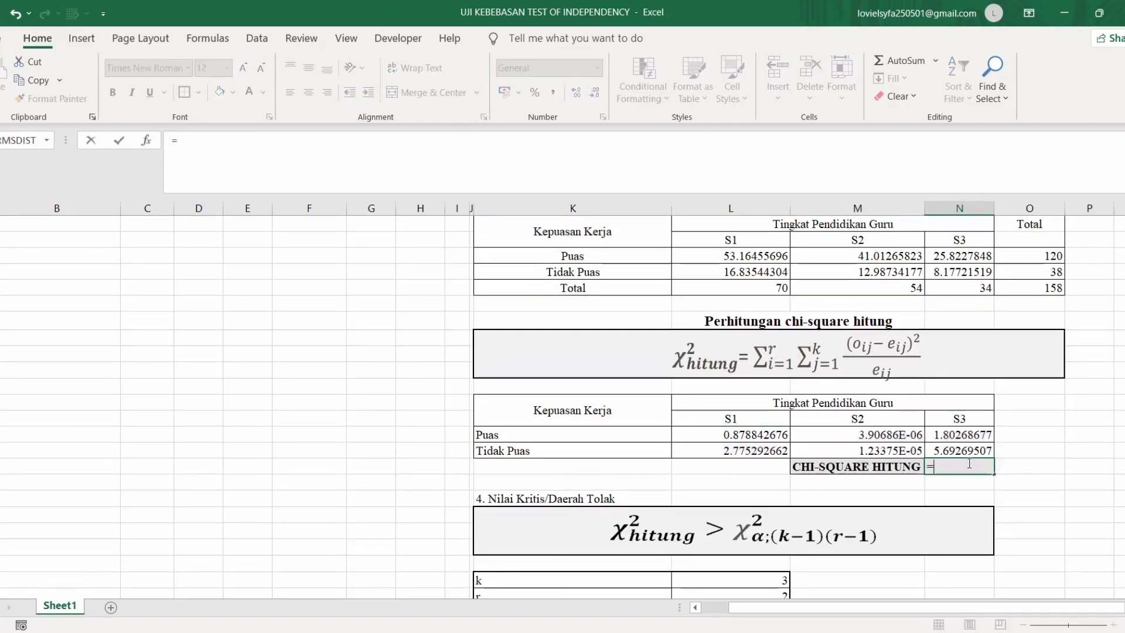
pyautogui.write('SUM(')
pyautogui.moveTo(776, 434); pyautogui.dragTo(979, 450)
pyautogui.press('Return')
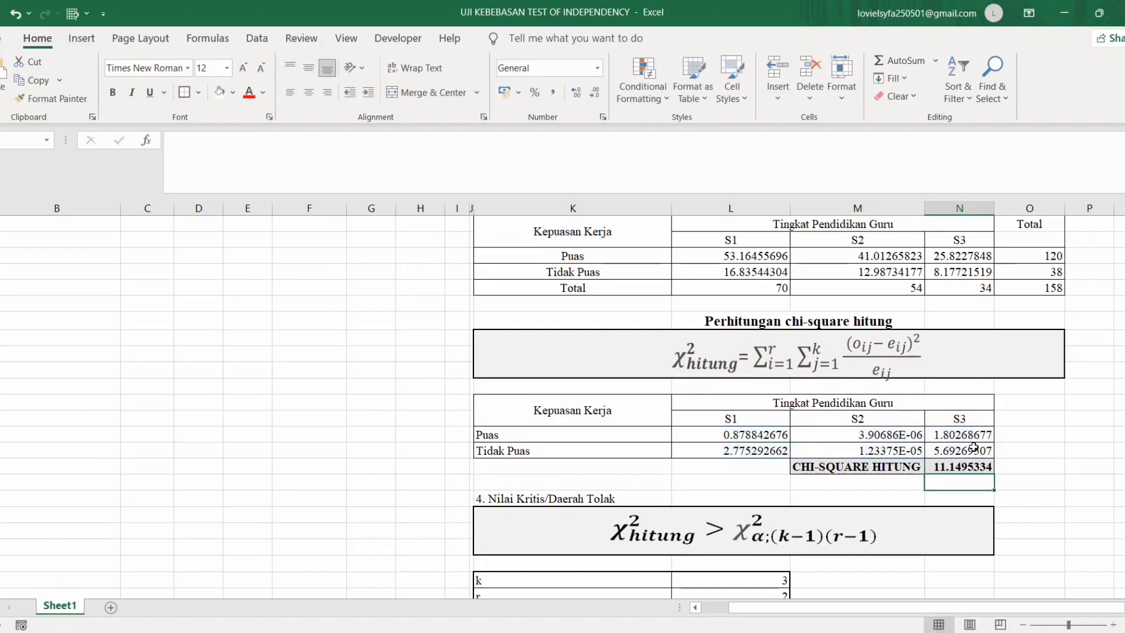
pyautogui.click(953, 467)
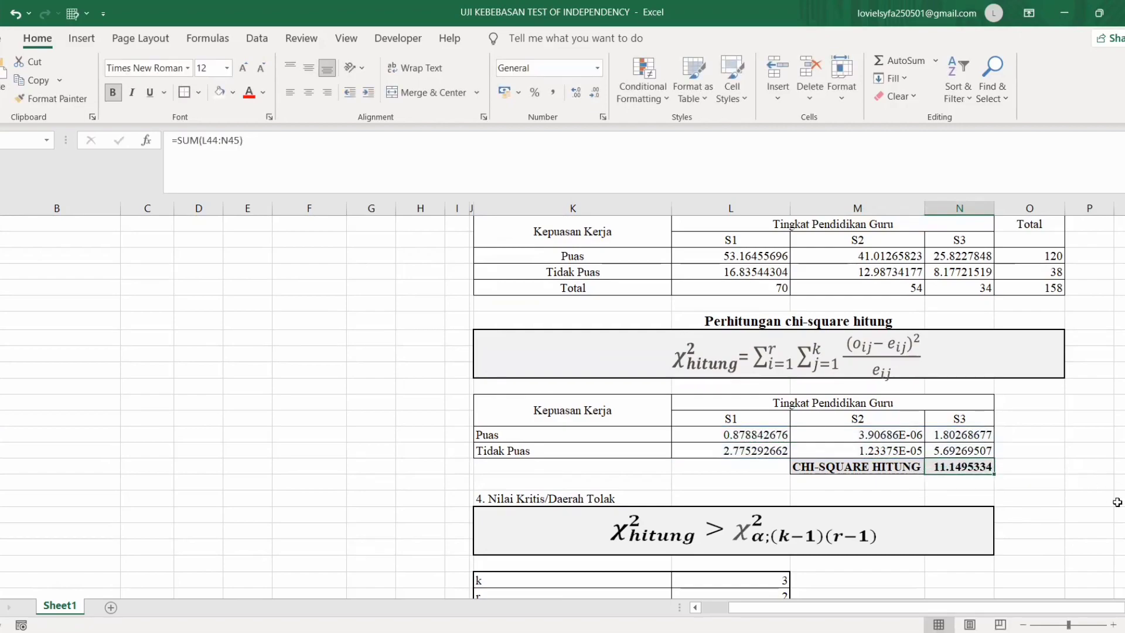
# - Check the k 3 and r 2 values and the degrees-of-freedom formula giving 2
pyautogui.scroll(-2, 656, 410)
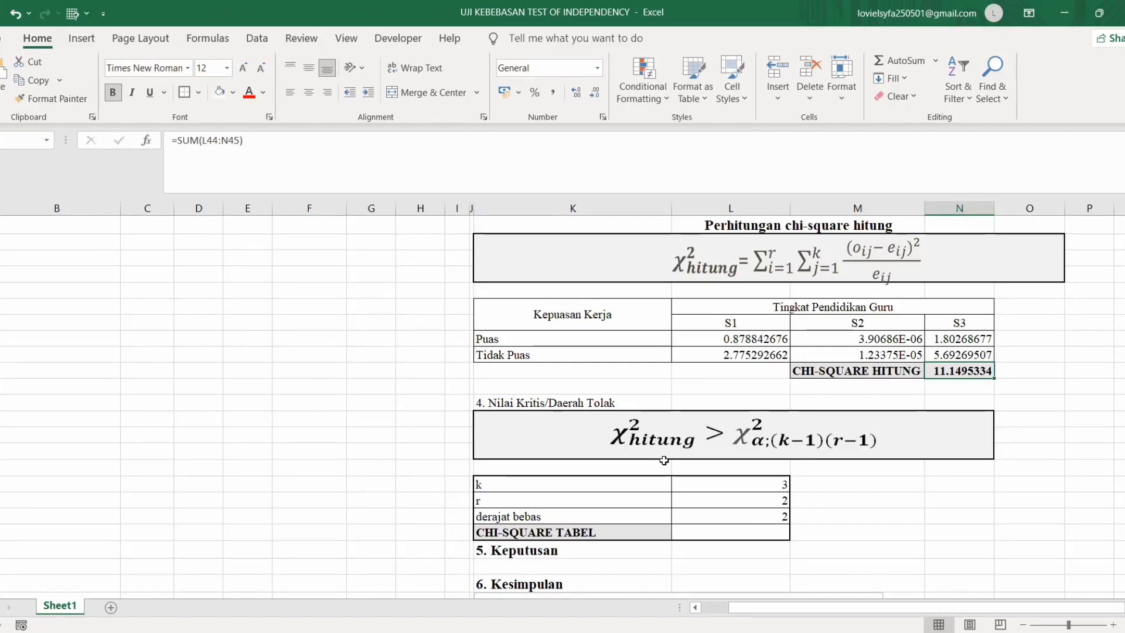
pyautogui.click(702, 536)
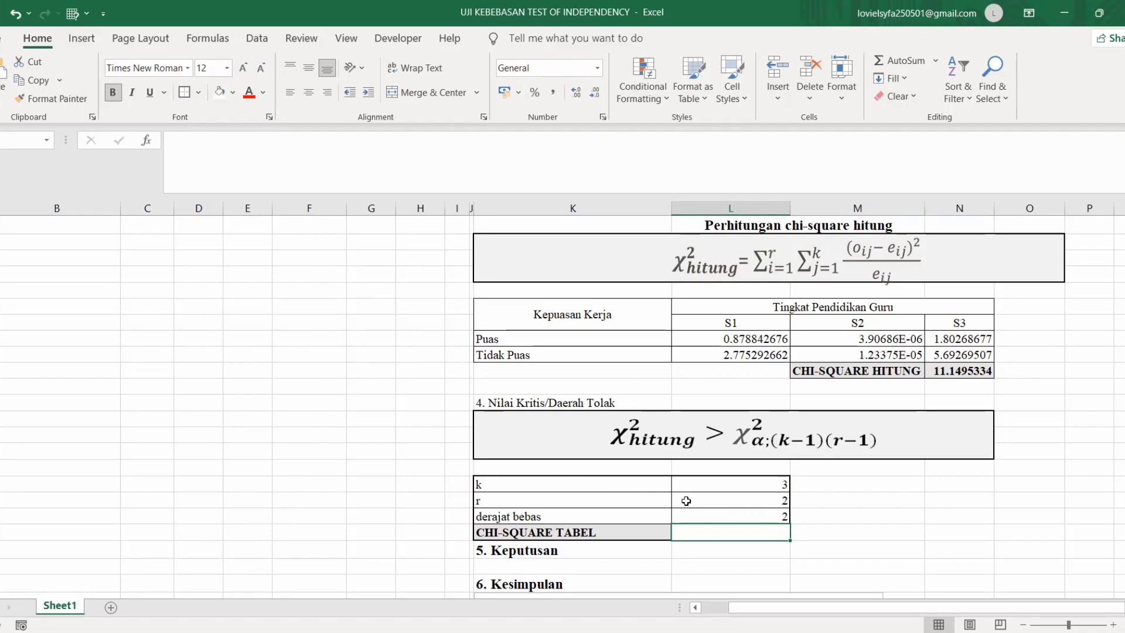
pyautogui.click(646, 499)
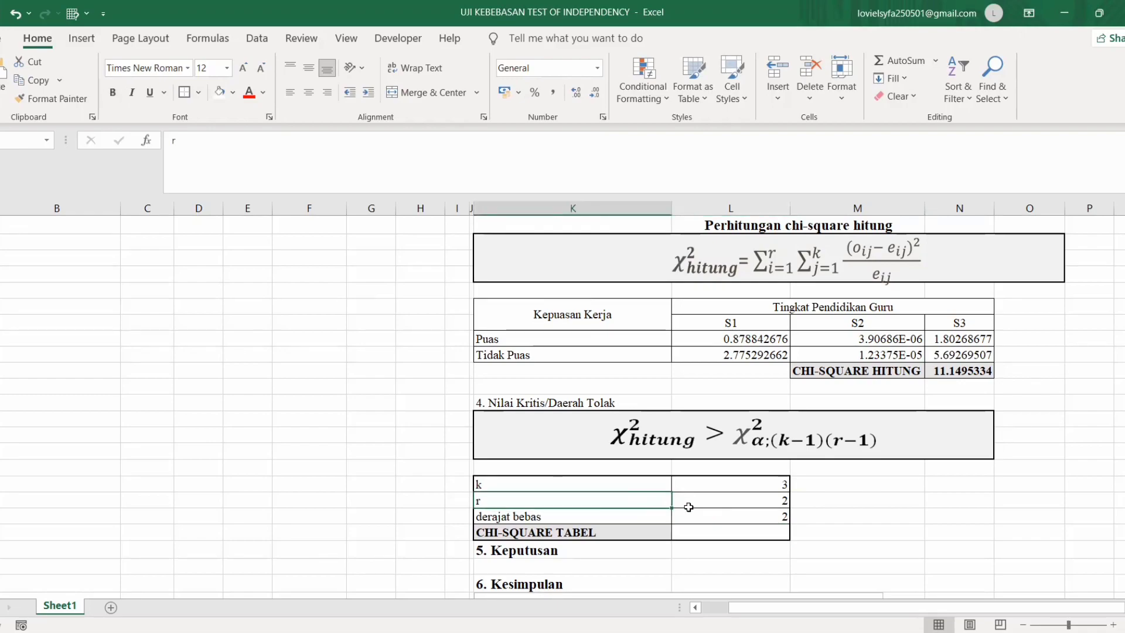
pyautogui.click(690, 507)
pyautogui.click(631, 486)
pyautogui.click(693, 486)
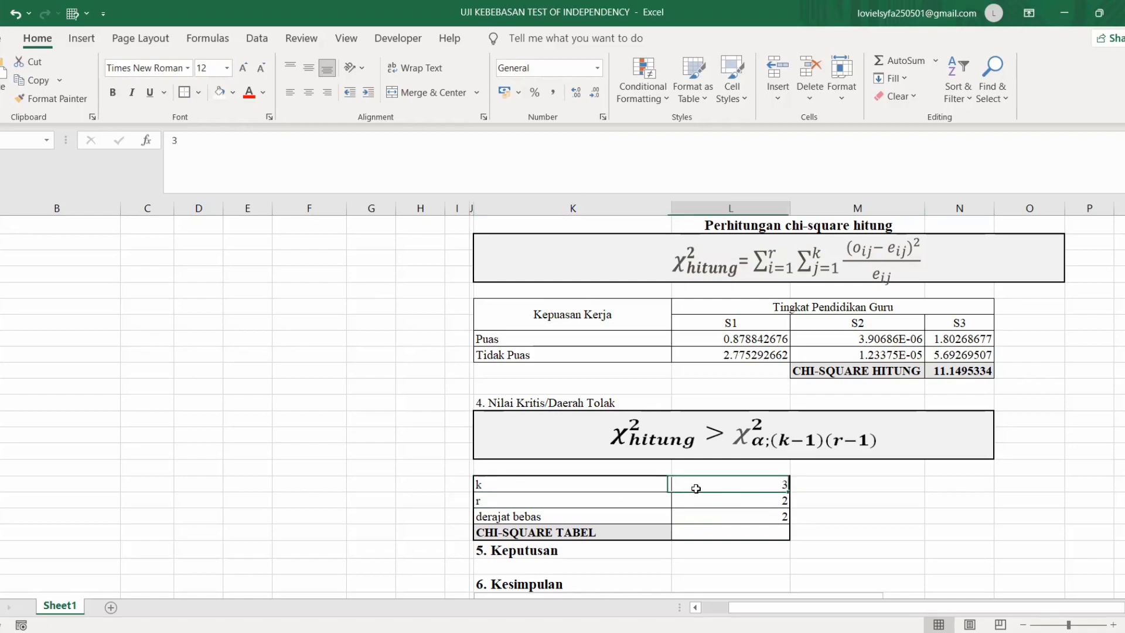
pyautogui.doubleClick(702, 512)
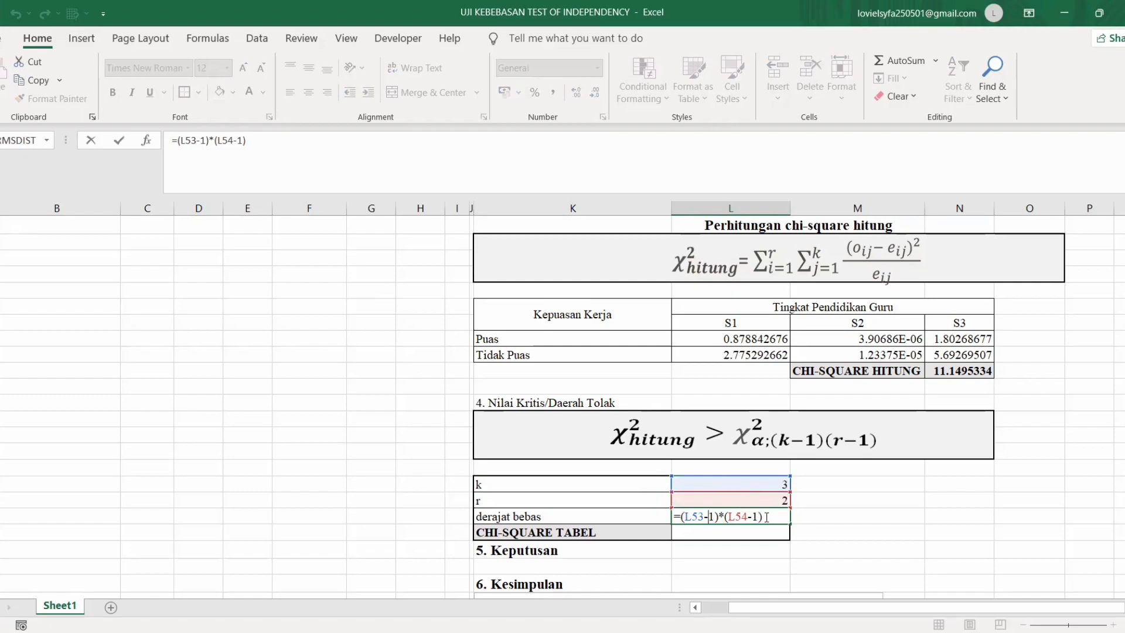
pyautogui.press('Return')
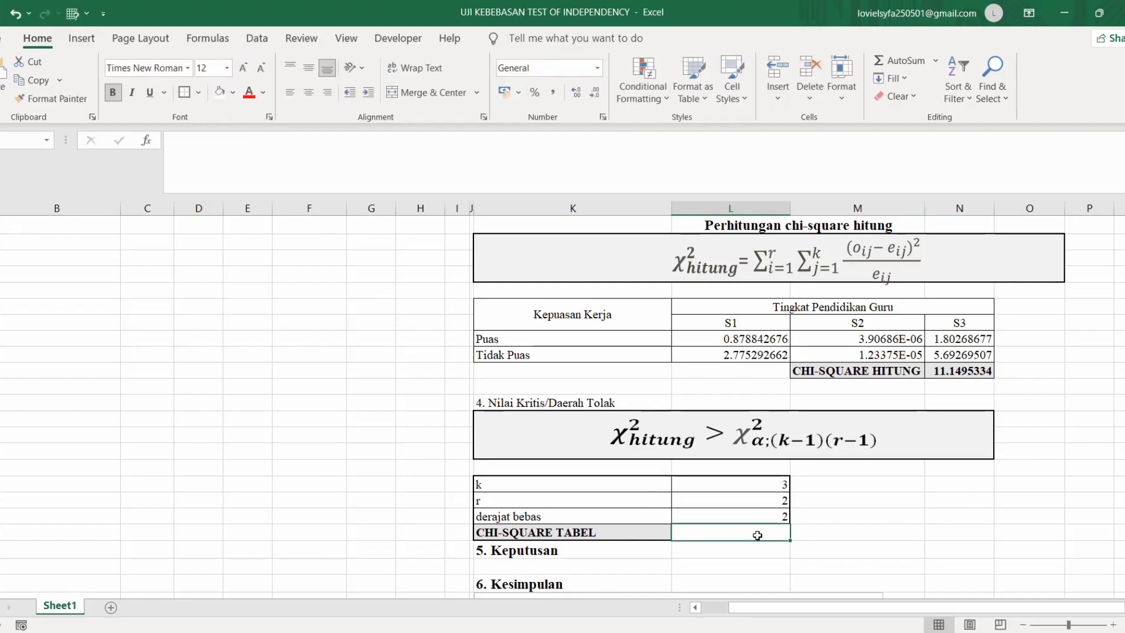
# - Enter =CHISQ.INV.RT(0.05;L55) in CHI-SQUARE TABEL, giving 5.991464547
pyautogui.write('=')
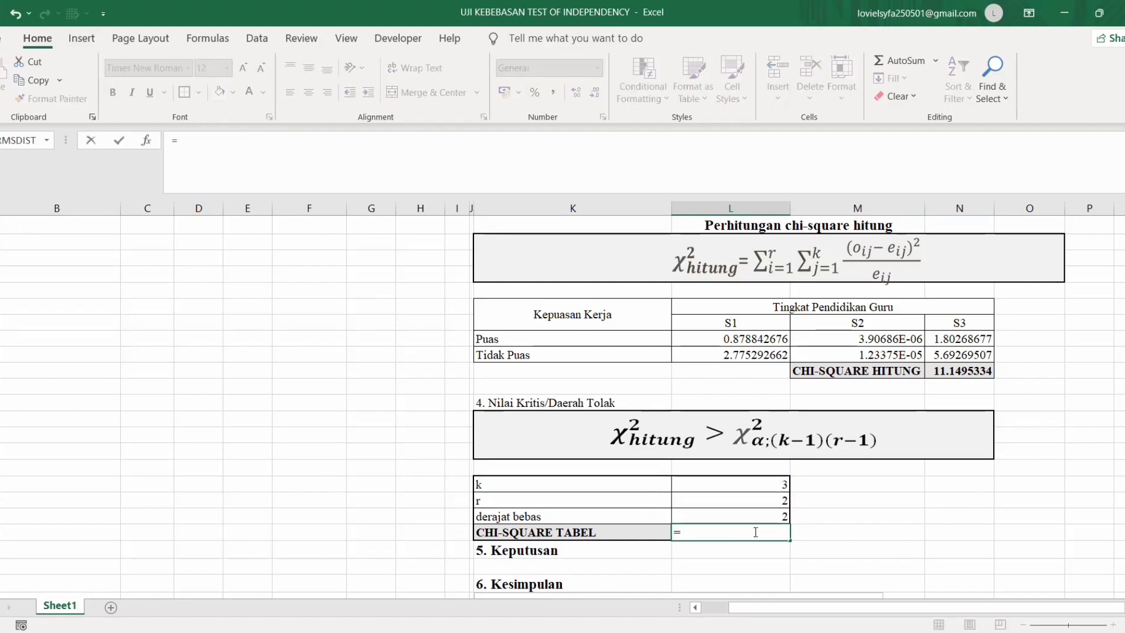
pyautogui.write('C')
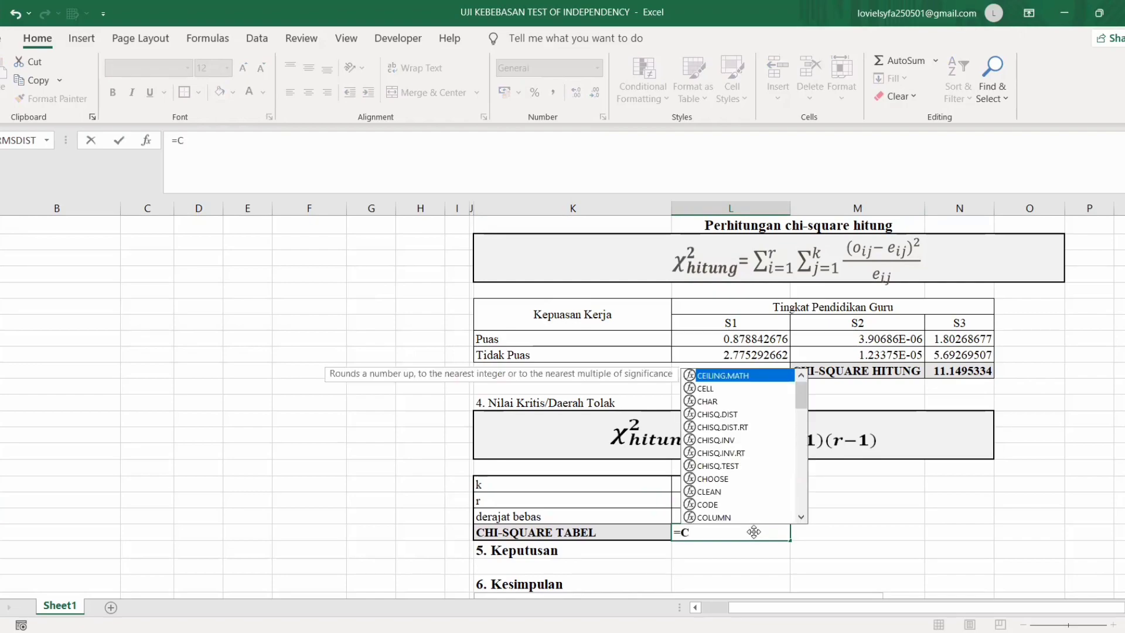
pyautogui.write('HISQ.INV')
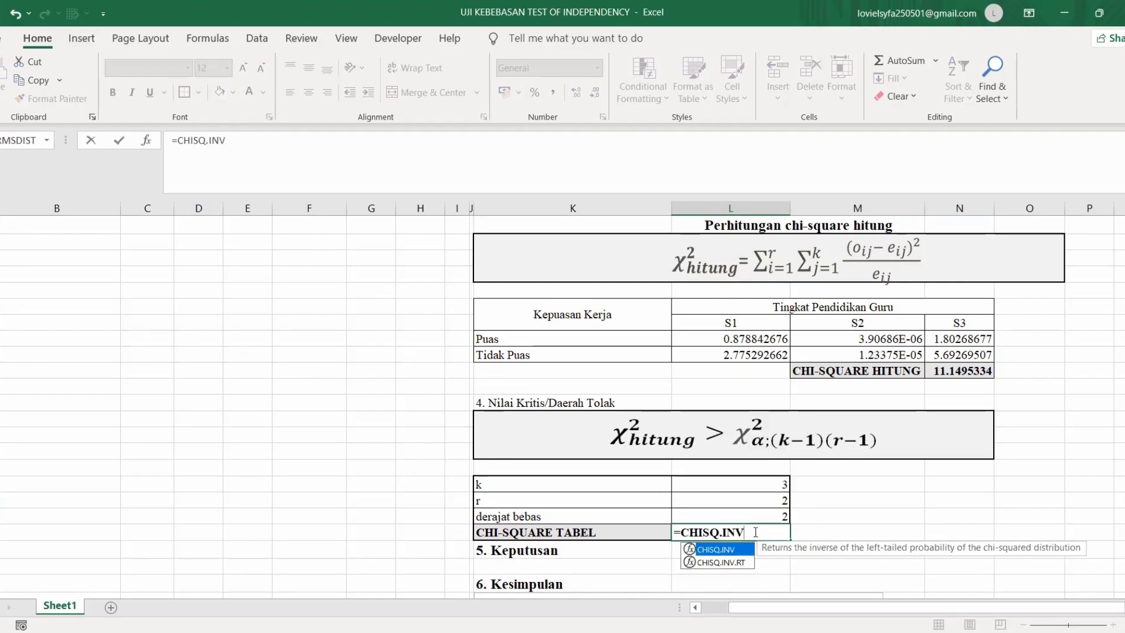
pyautogui.write('.RT(')
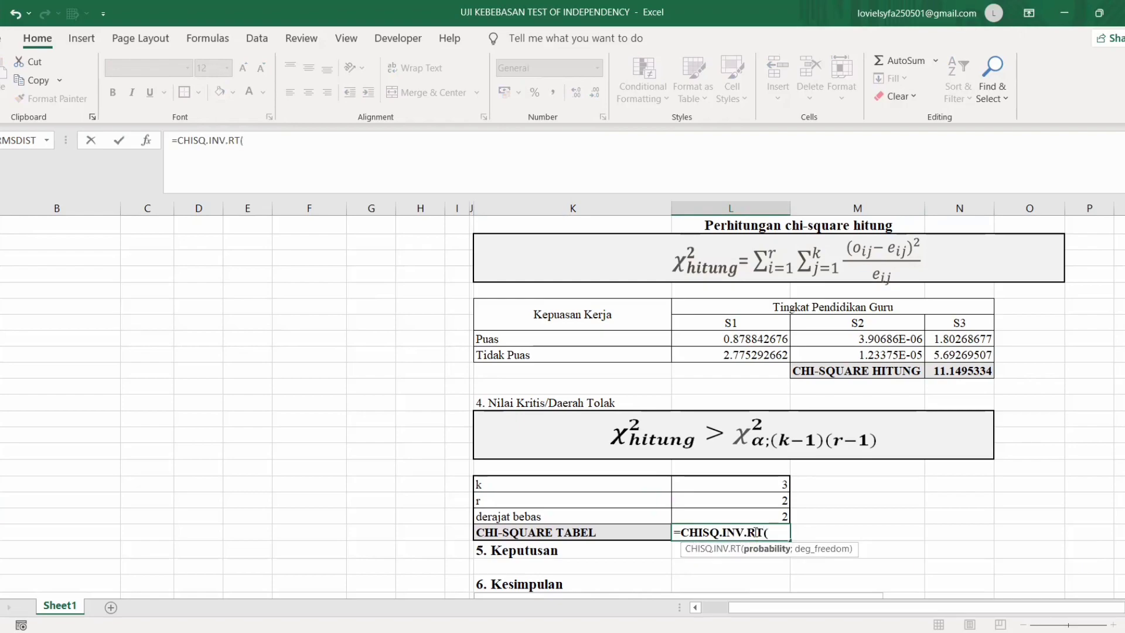
pyautogui.write('0.0')
pyautogui.write('5;')
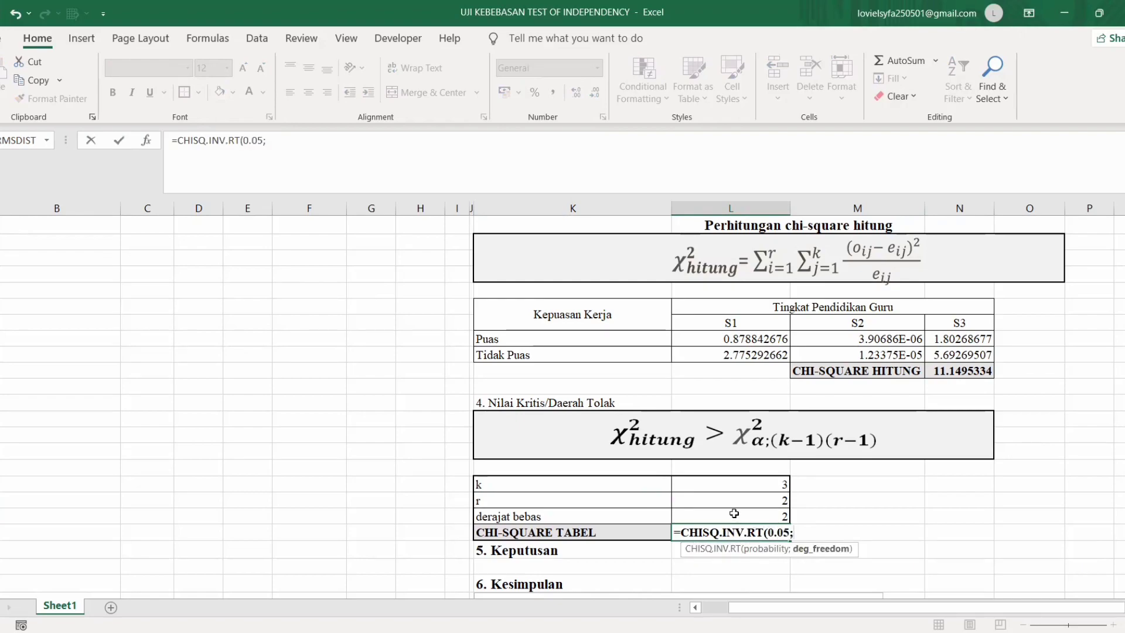
pyautogui.click(731, 514)
pyautogui.write(')')
pyautogui.press('Return')
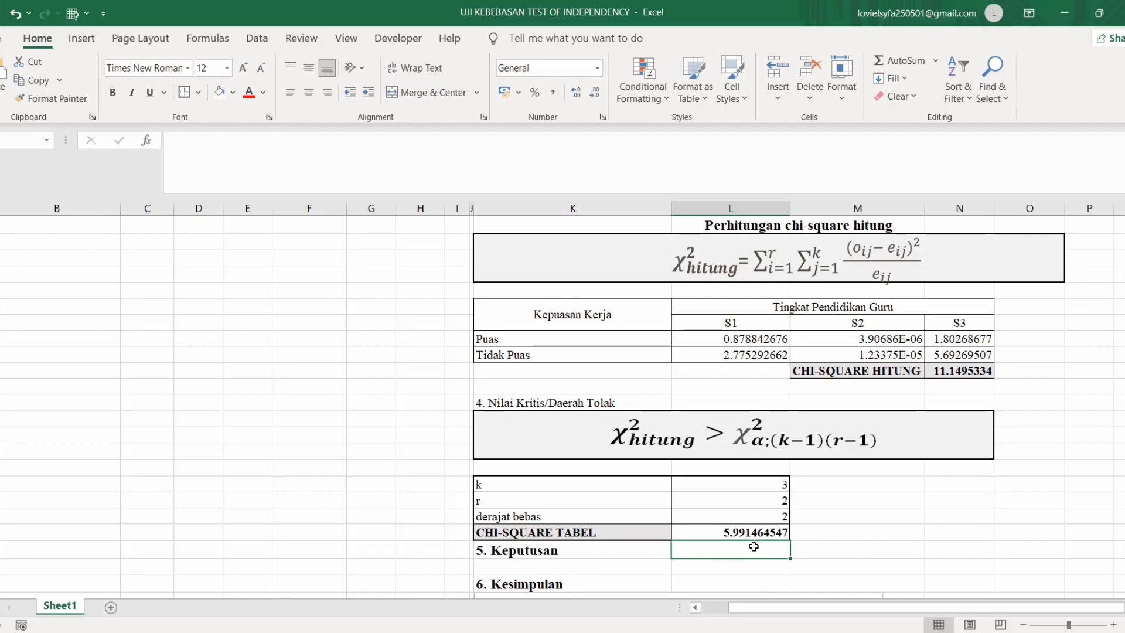
pyautogui.write('=')
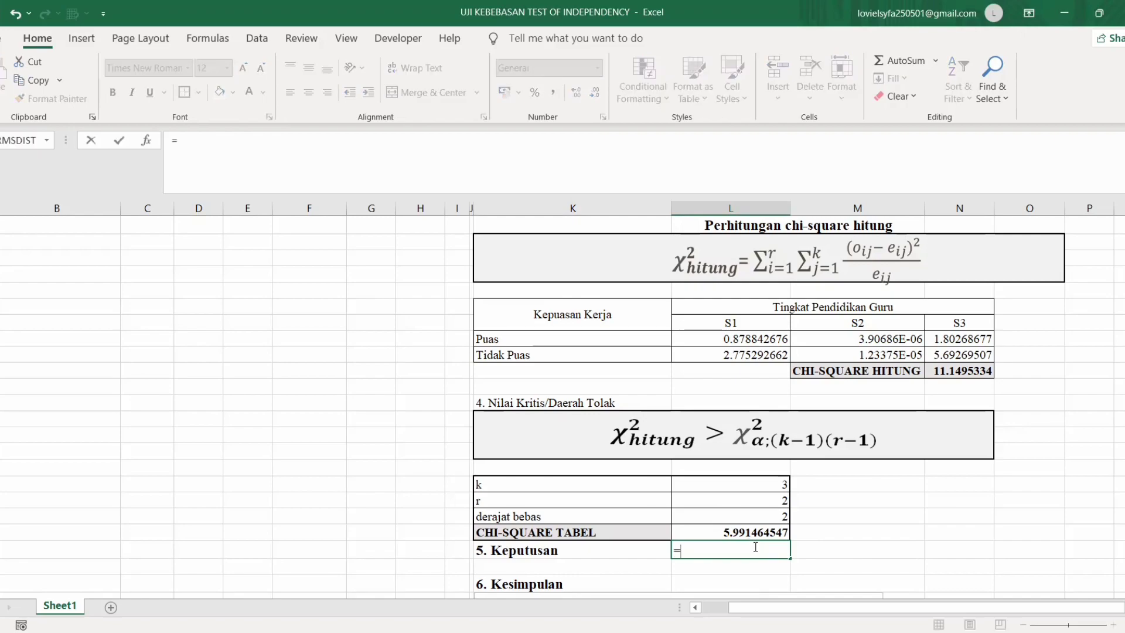
pyautogui.write('IF(')
# - Complete Keputusan as =IF(N46>L56;"TOLAK H0";"GAGAL TOLAK H0"), which returns TOLAK H0
pyautogui.click(953, 372)
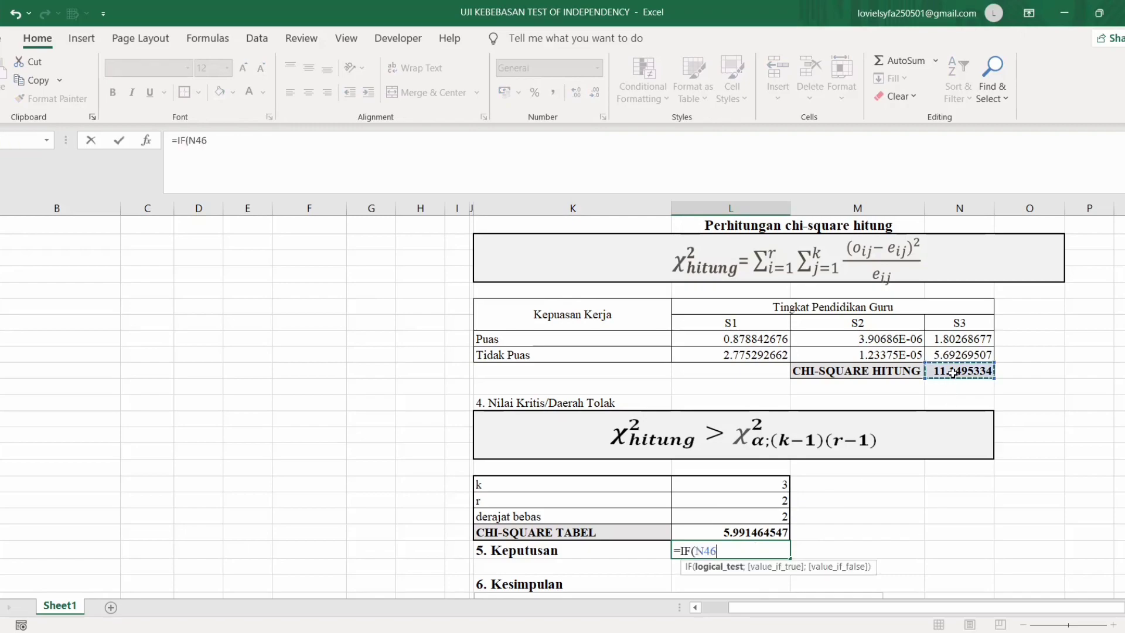
pyautogui.write('>')
pyautogui.click(773, 530)
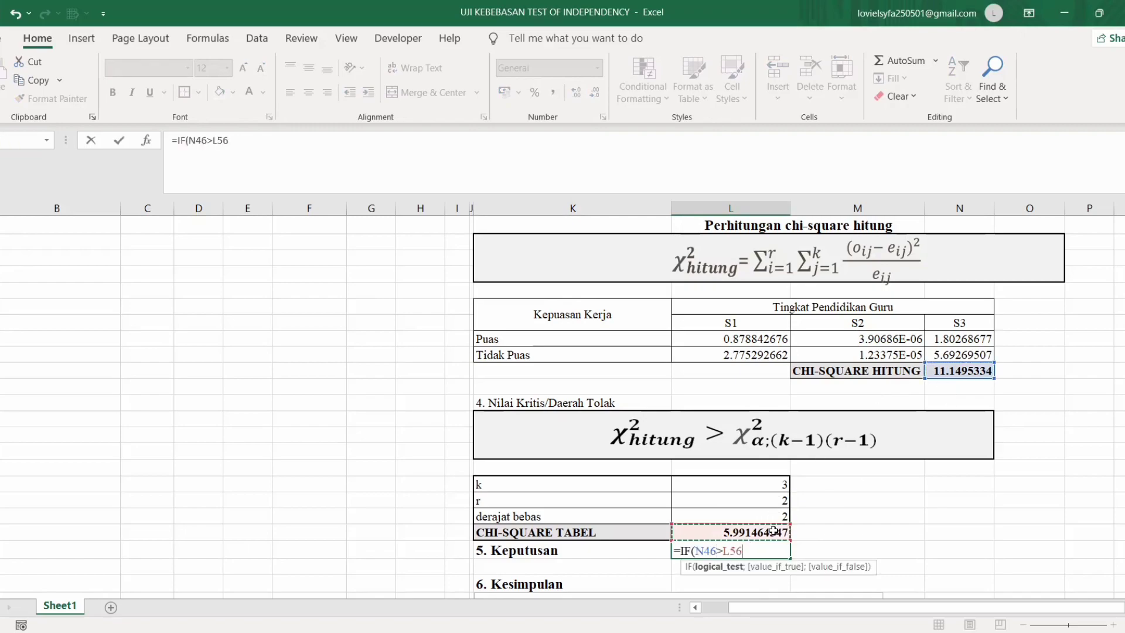
pyautogui.write(';"TOLA')
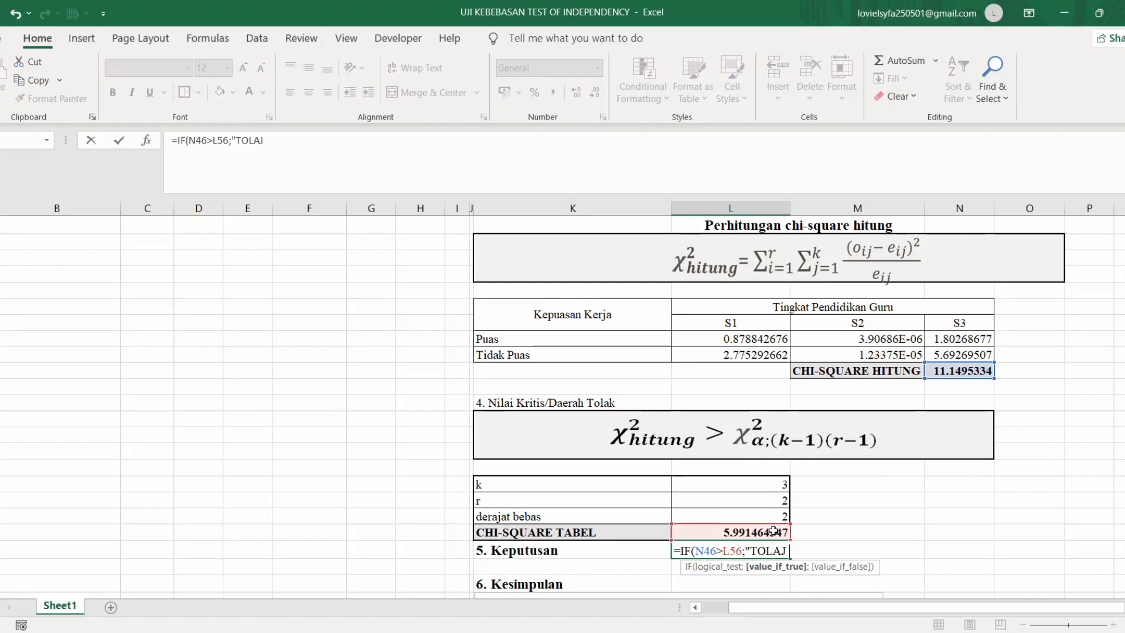
pyautogui.write('K H0"')
pyautogui.write(';"G')
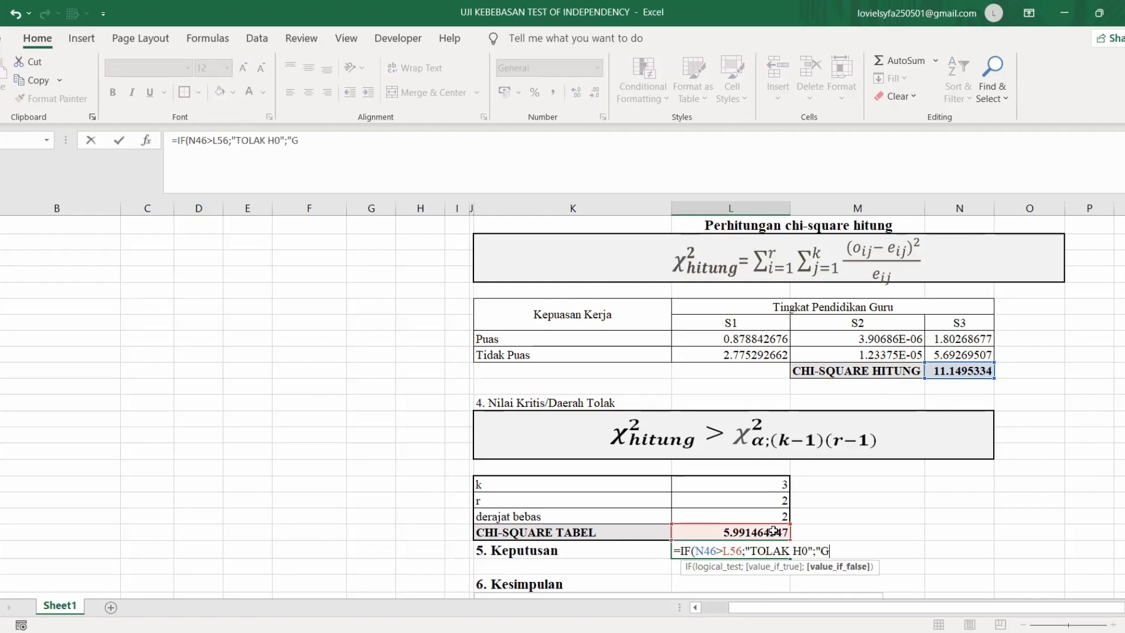
pyautogui.write('AGAL TOLAK')
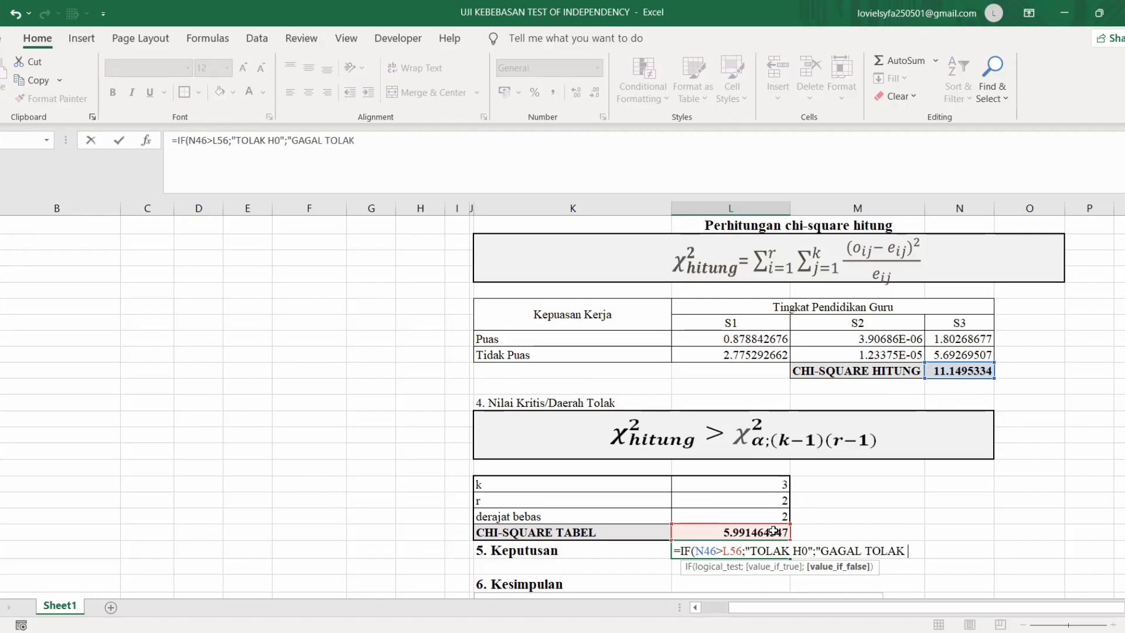
pyautogui.write(' H0"')
pyautogui.press('Return')
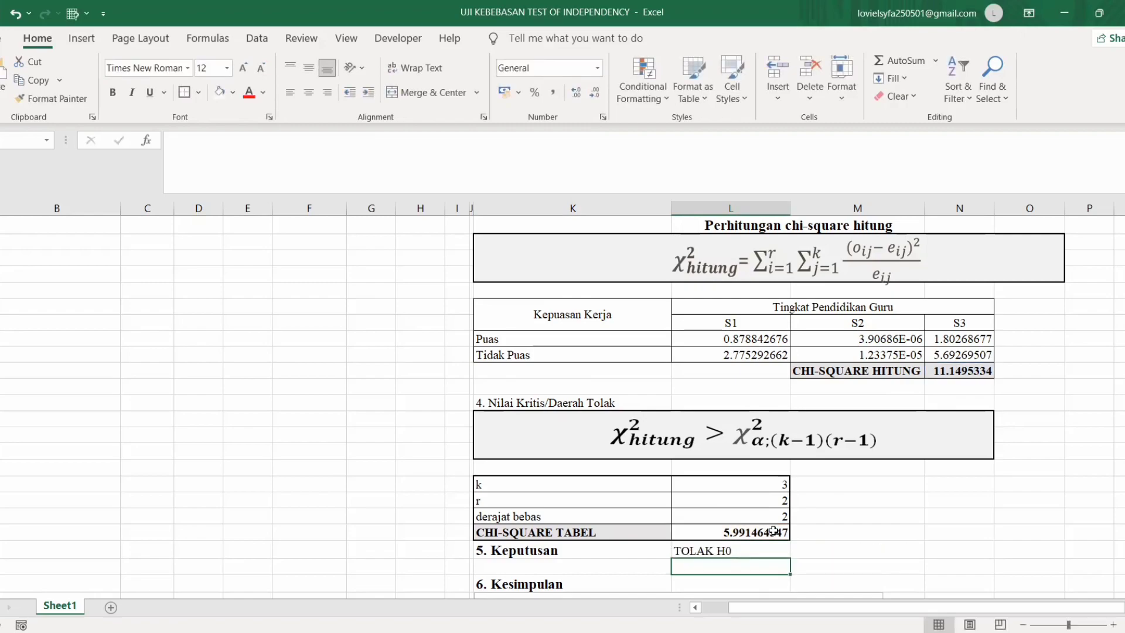
# - Scroll down to the Kesimpulan conclusion text box, select it, then deselect it
pyautogui.scroll(-1, 1105, 534)
pyautogui.scroll(-1, 816, 536)
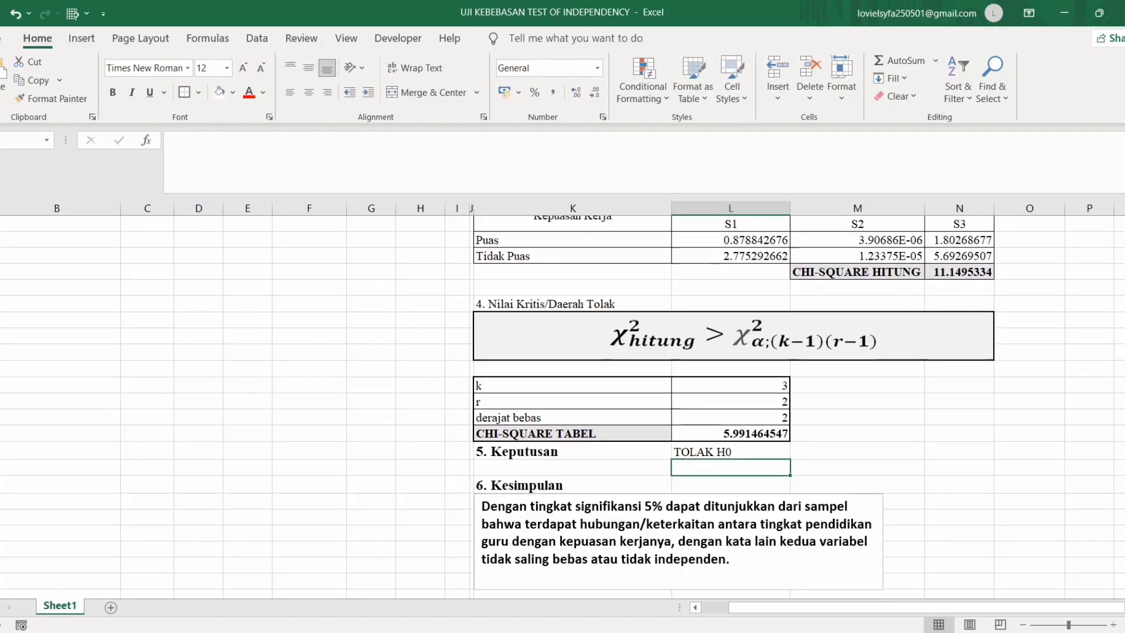
pyautogui.scroll(-1, 815, 536)
pyautogui.click(815, 537)
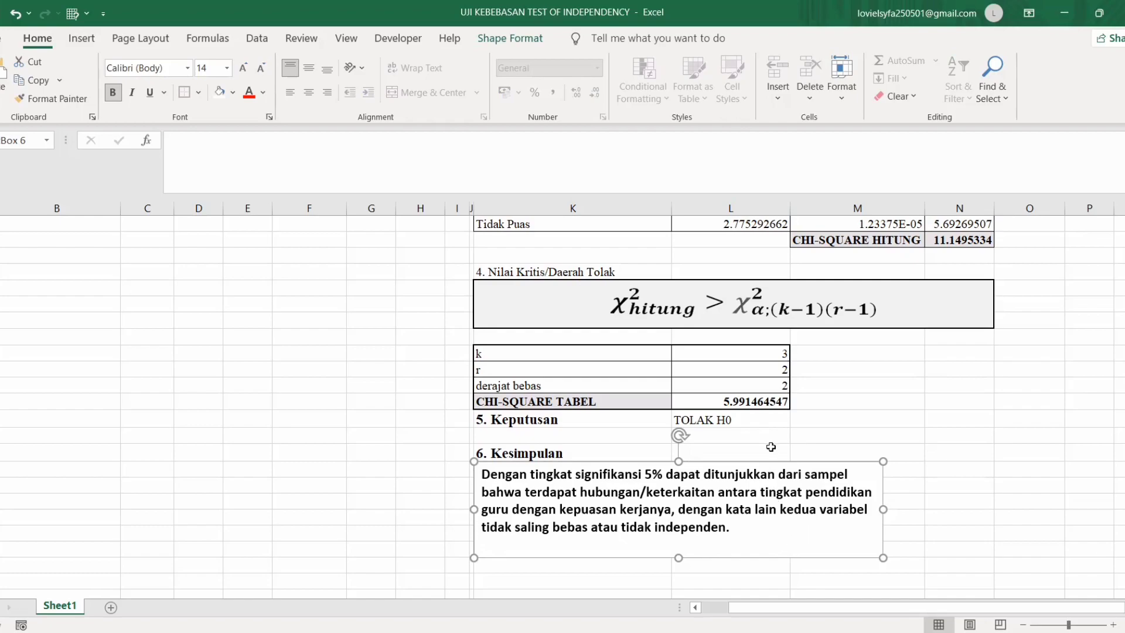
pyautogui.click(769, 448)
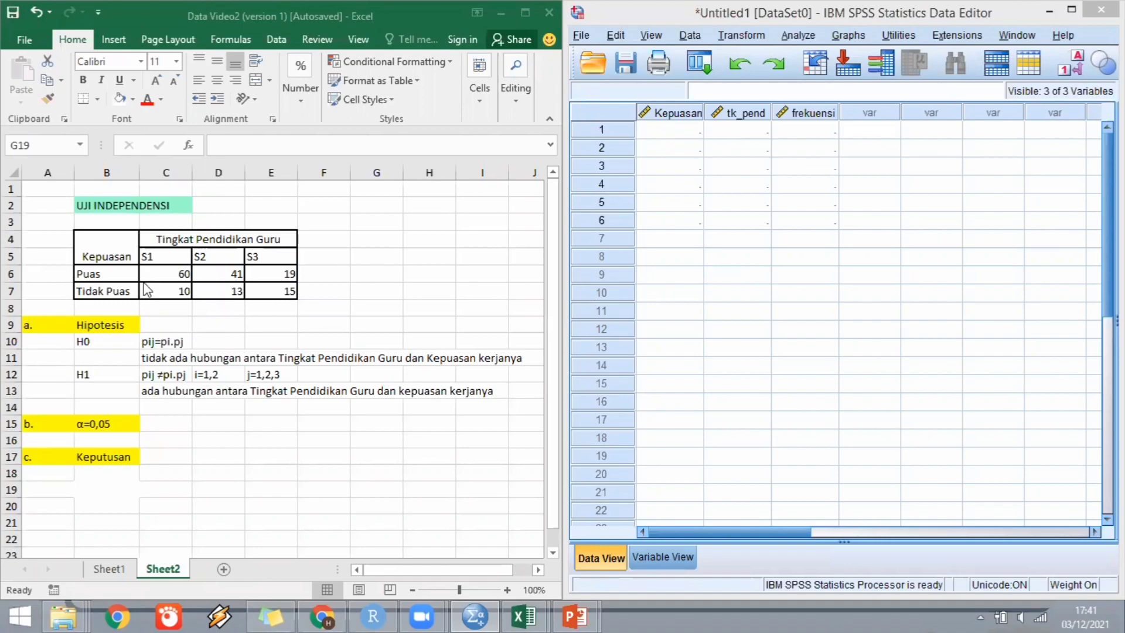
# - Focus the Excel data sheet, then show SPSS's Variable View for Kepuasan, tk_pend and frekuensi
pyautogui.click(130, 340)
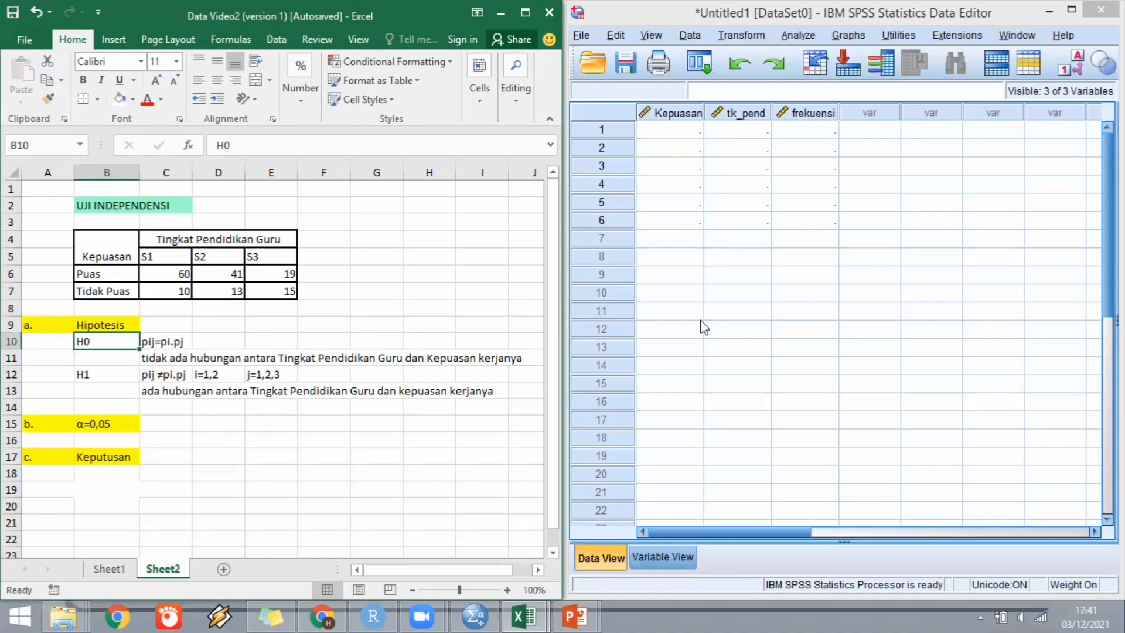
pyautogui.click(665, 557)
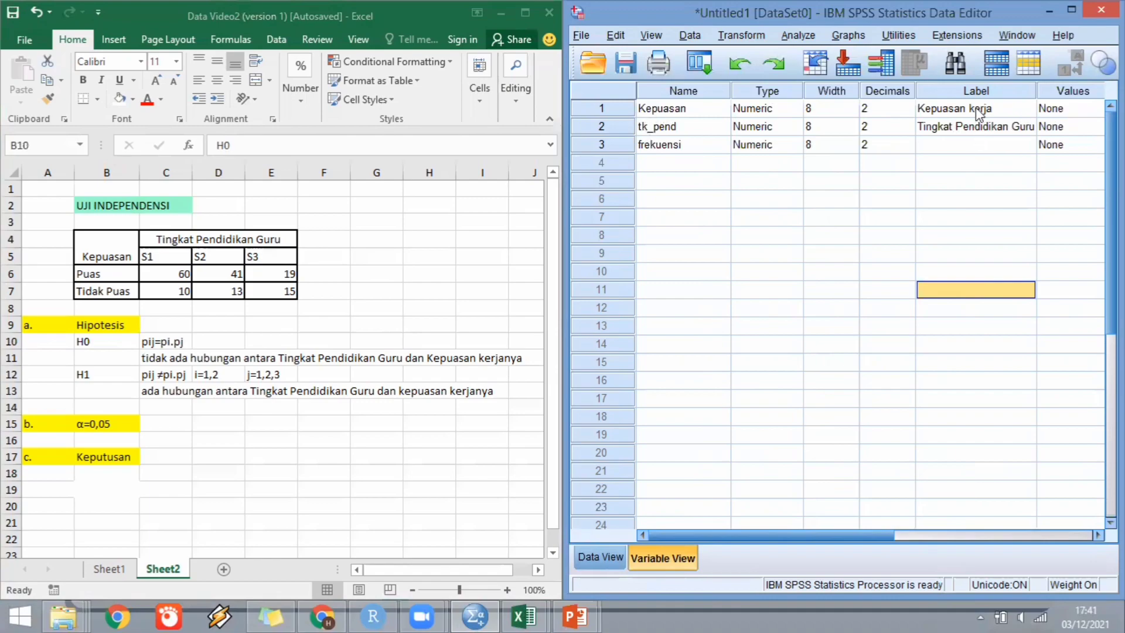
# - Give Kepuasan the value labels 1 = Puas and 2 = Tidak Puas
pyautogui.click(1076, 113)
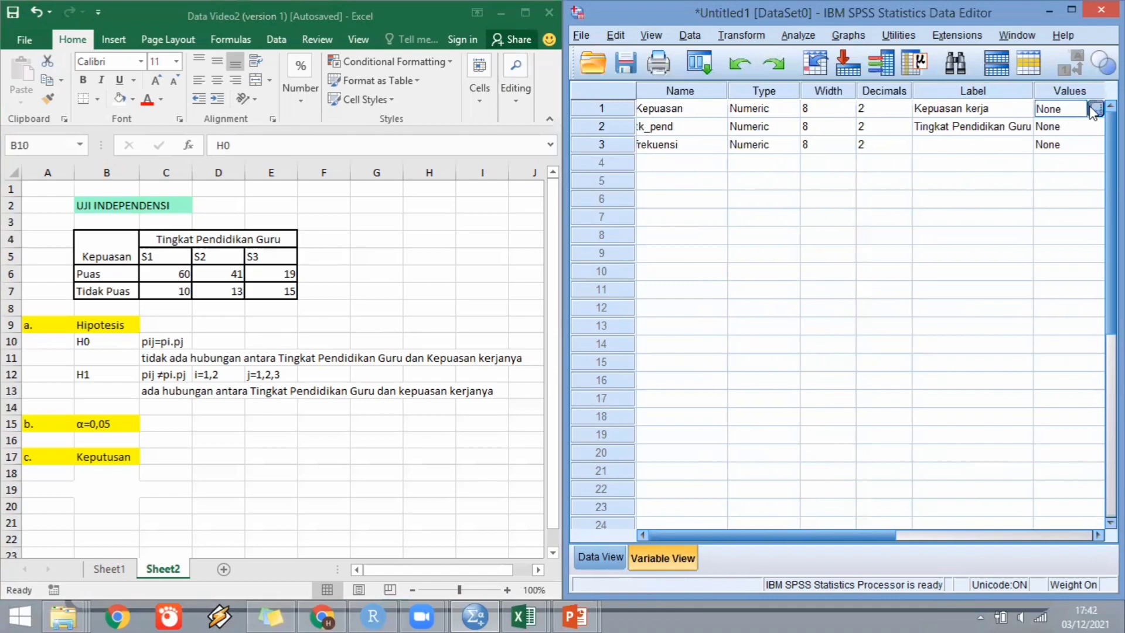
pyautogui.click(1094, 109)
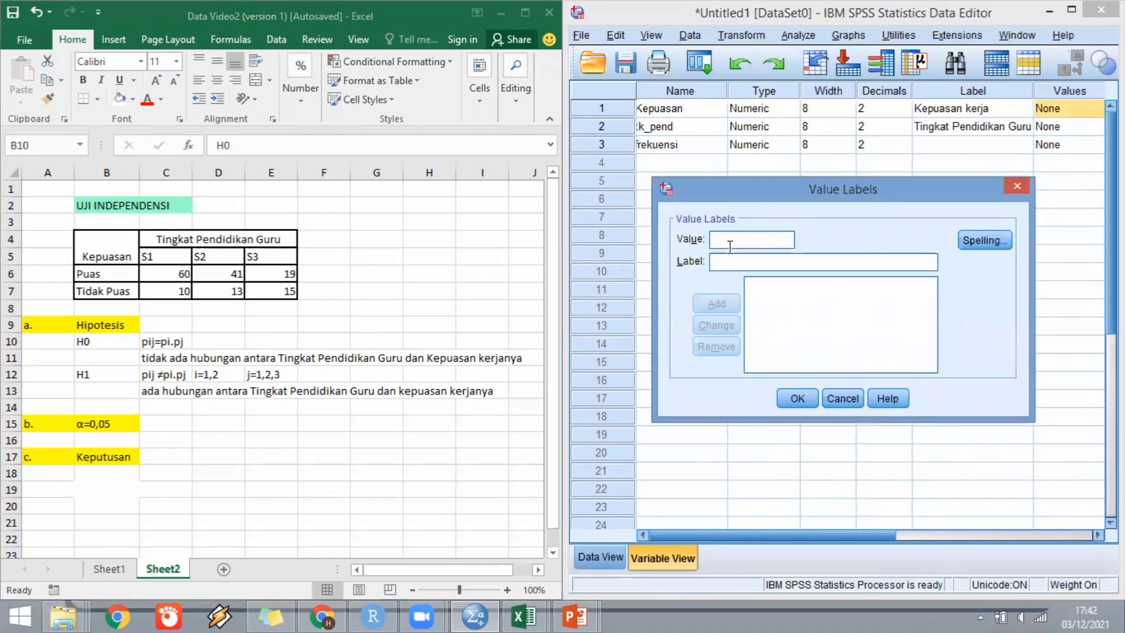
pyautogui.write('1')
pyautogui.click(731, 263)
pyautogui.write('Pu')
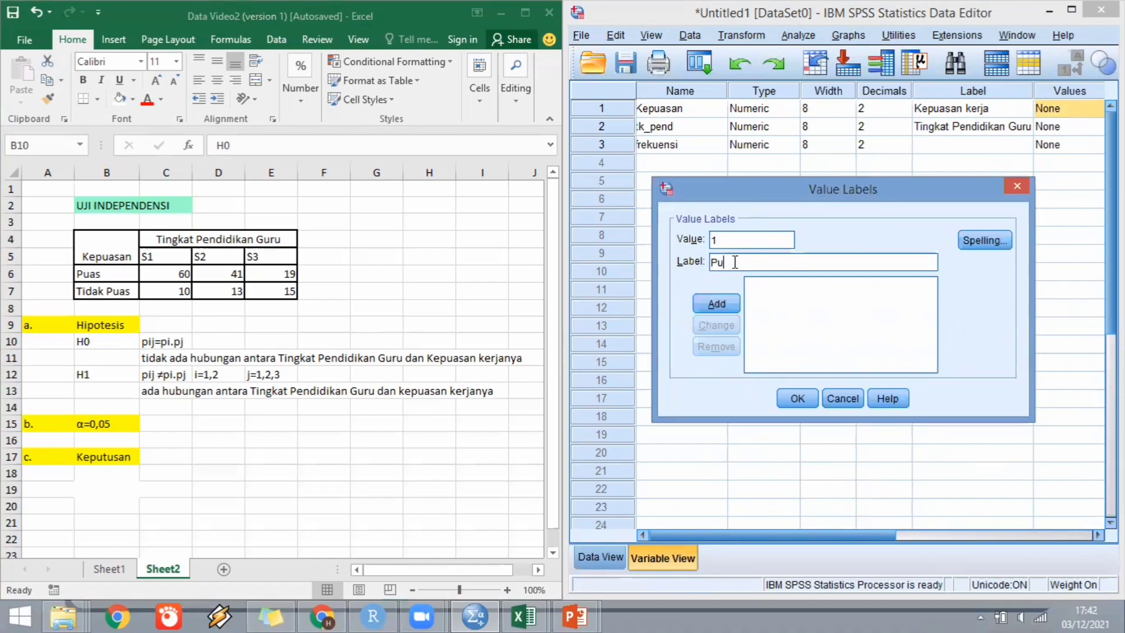
pyautogui.write('as')
pyautogui.click(715, 303)
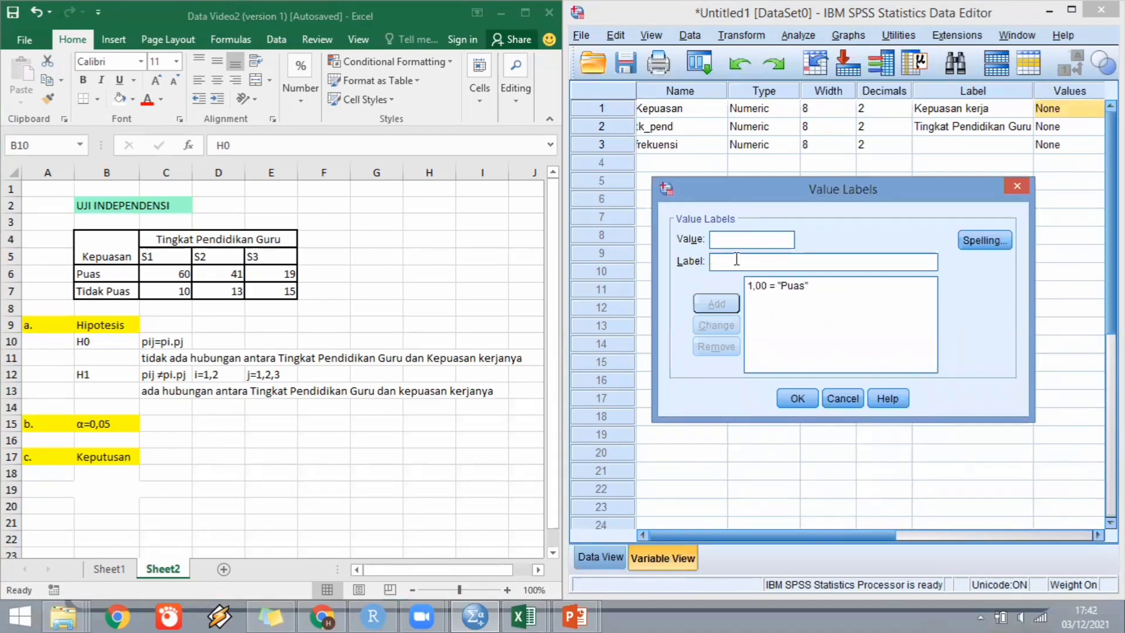
pyautogui.write('2,00 = "')
pyautogui.write('Tidak')
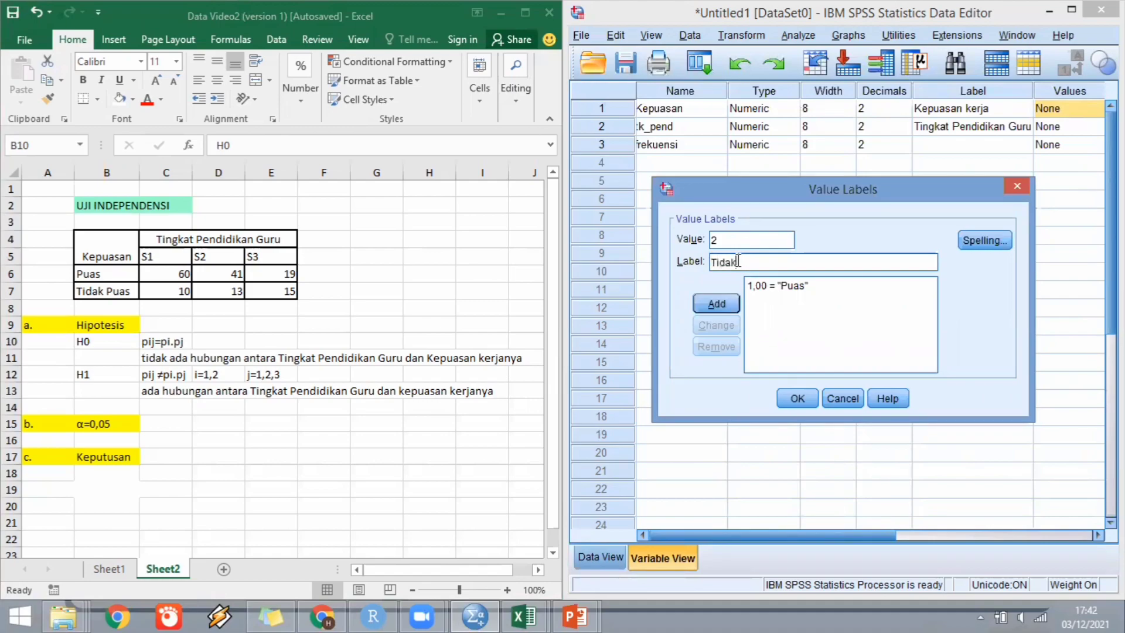
pyautogui.write(' Puas')
pyautogui.click(716, 302)
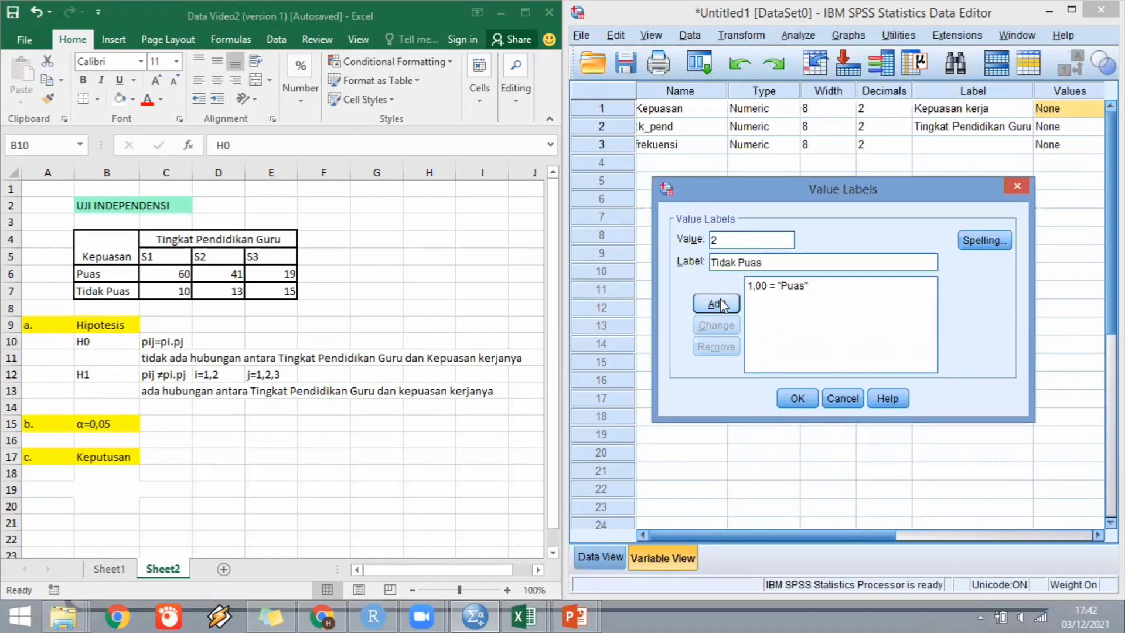
pyautogui.click(798, 399)
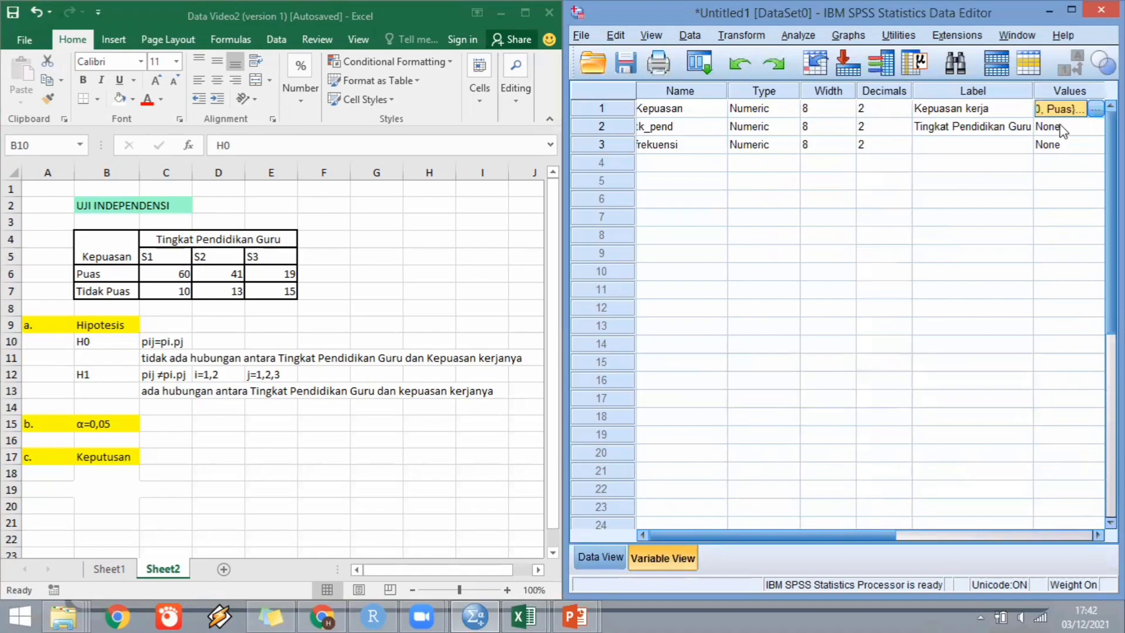
# - Give tk_pend the value labels 1 = S1, 2 = S2 and 3 = S3
pyautogui.click(1063, 127)
pyautogui.click(1093, 126)
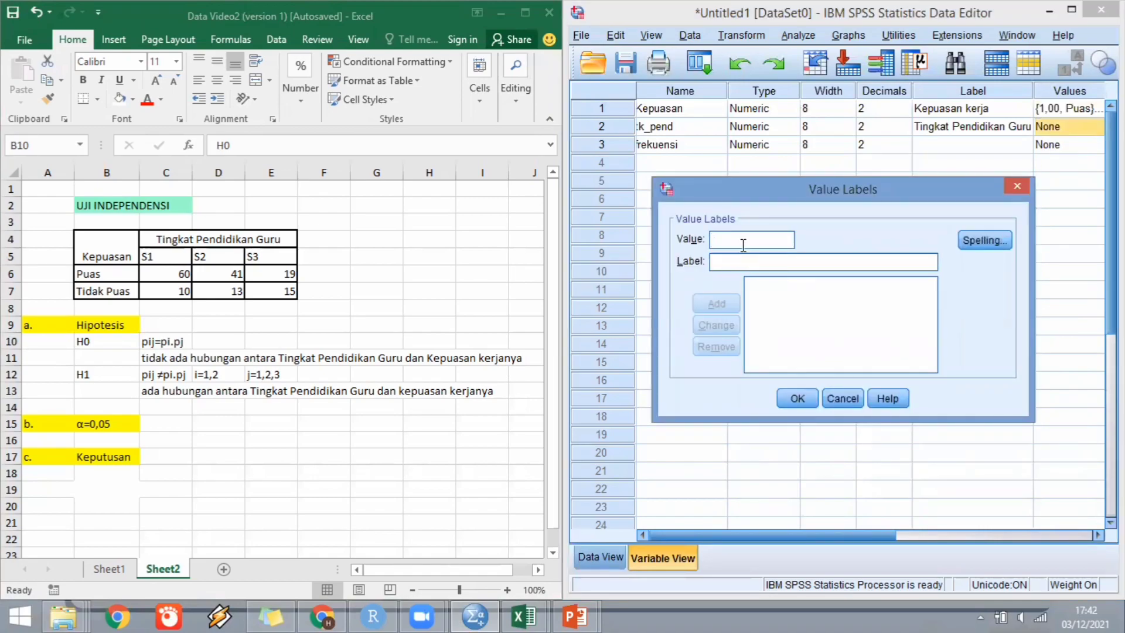
pyautogui.write('1')
pyautogui.click(736, 262)
pyautogui.write('S')
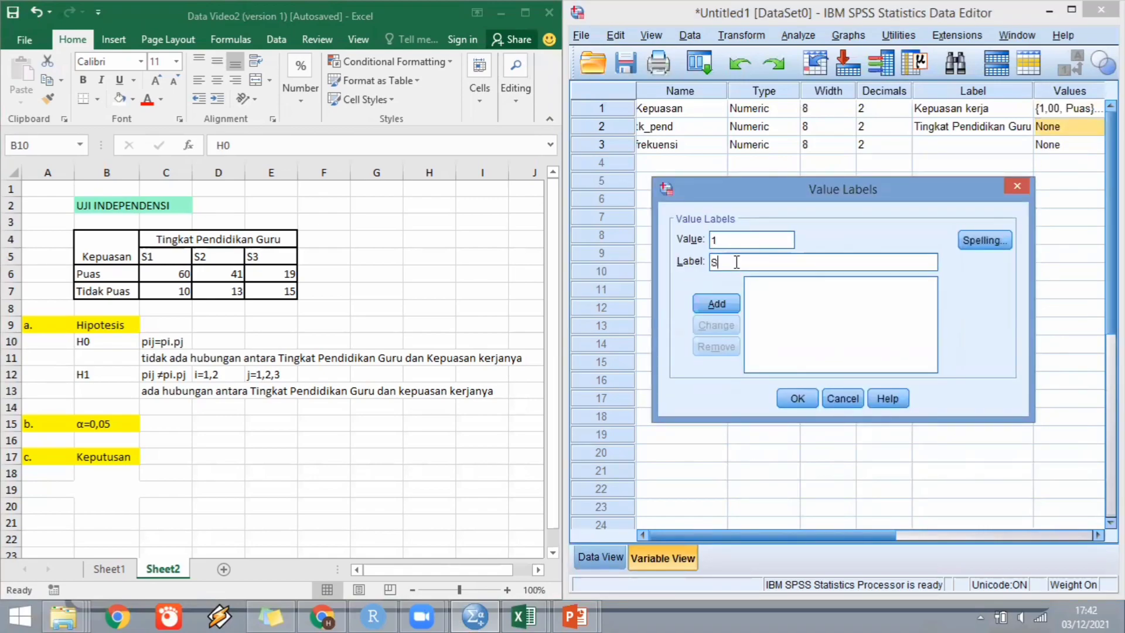
pyautogui.write('1')
pyautogui.click(716, 304)
pyautogui.click(731, 240)
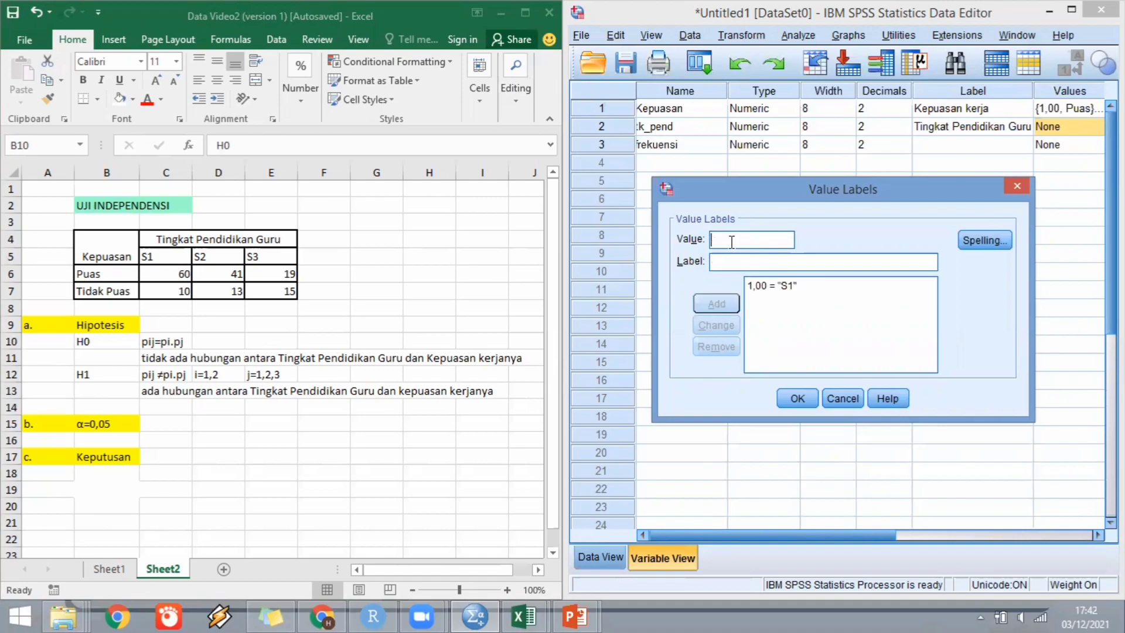
pyautogui.write('2')
pyautogui.click(731, 263)
pyautogui.write('s')
pyautogui.write('2')
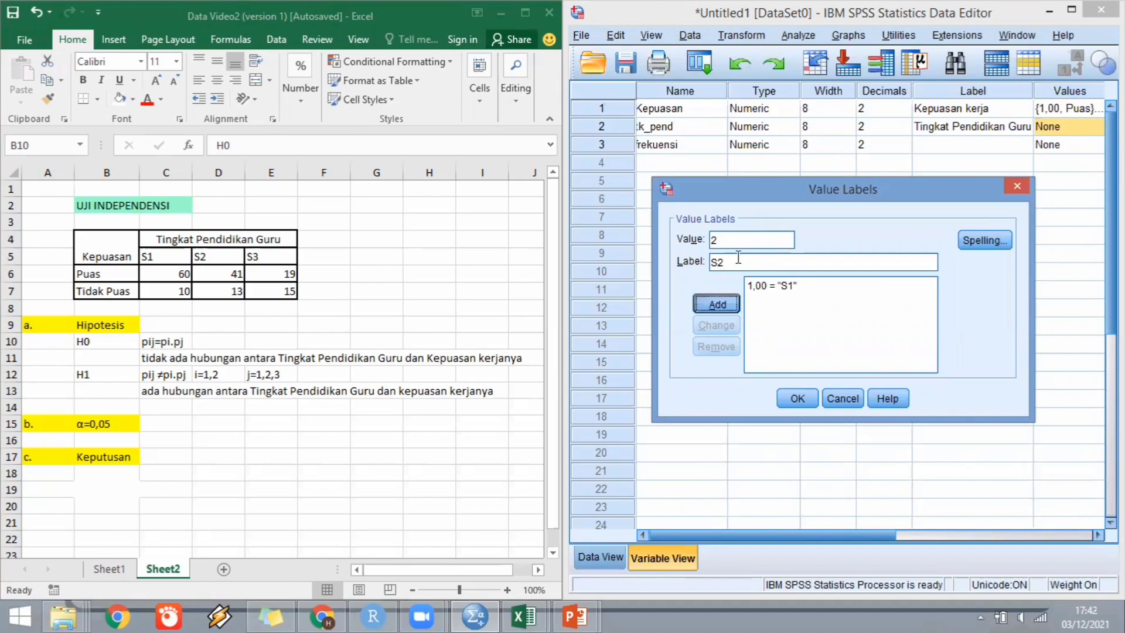
pyautogui.click(716, 303)
pyautogui.write('3')
pyautogui.click(735, 260)
pyautogui.write('S')
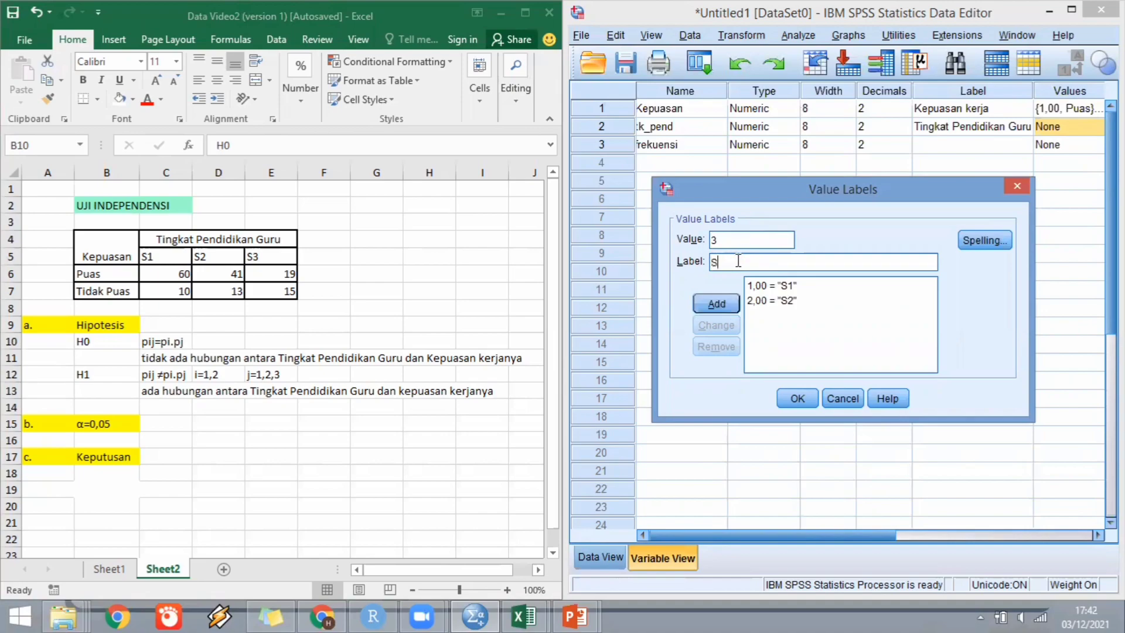
pyautogui.write('3')
pyautogui.click(723, 299)
pyautogui.click(797, 398)
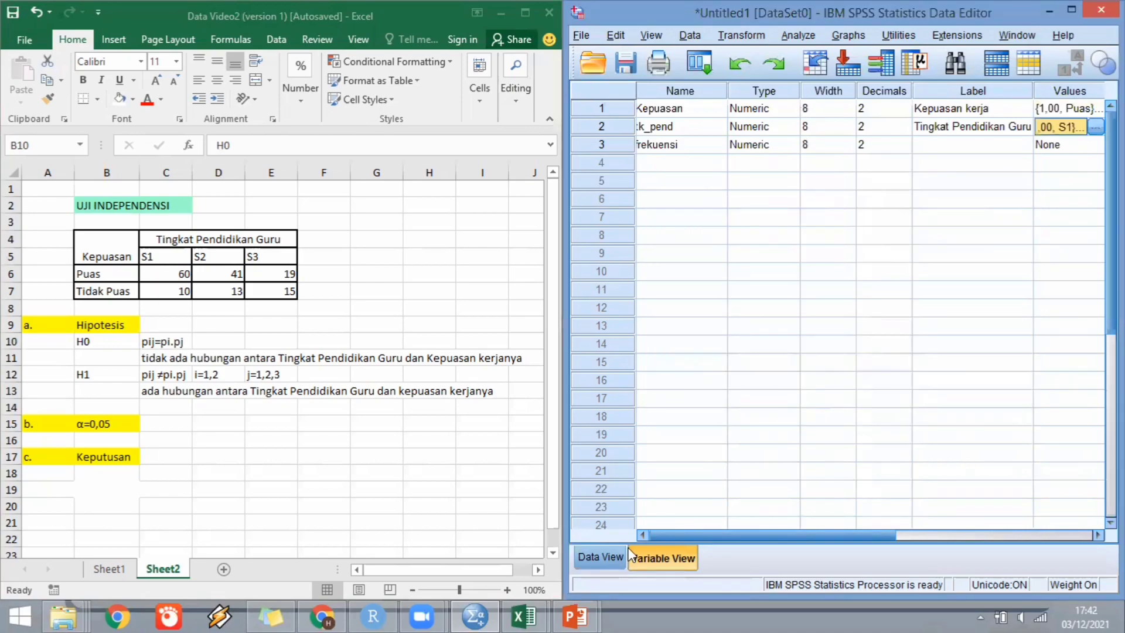
# - Enter the three Puas rows (Kepuasan 1, tk_pend 1–3) with frekuensi 60, 41, 19
pyautogui.click(599, 558)
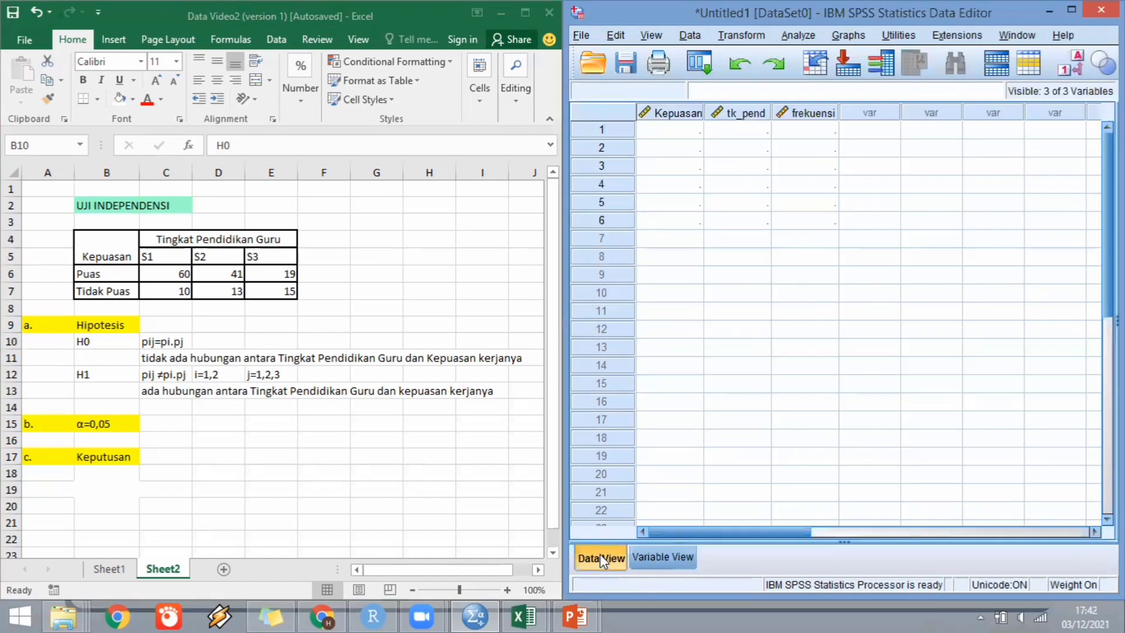
pyautogui.click(677, 130)
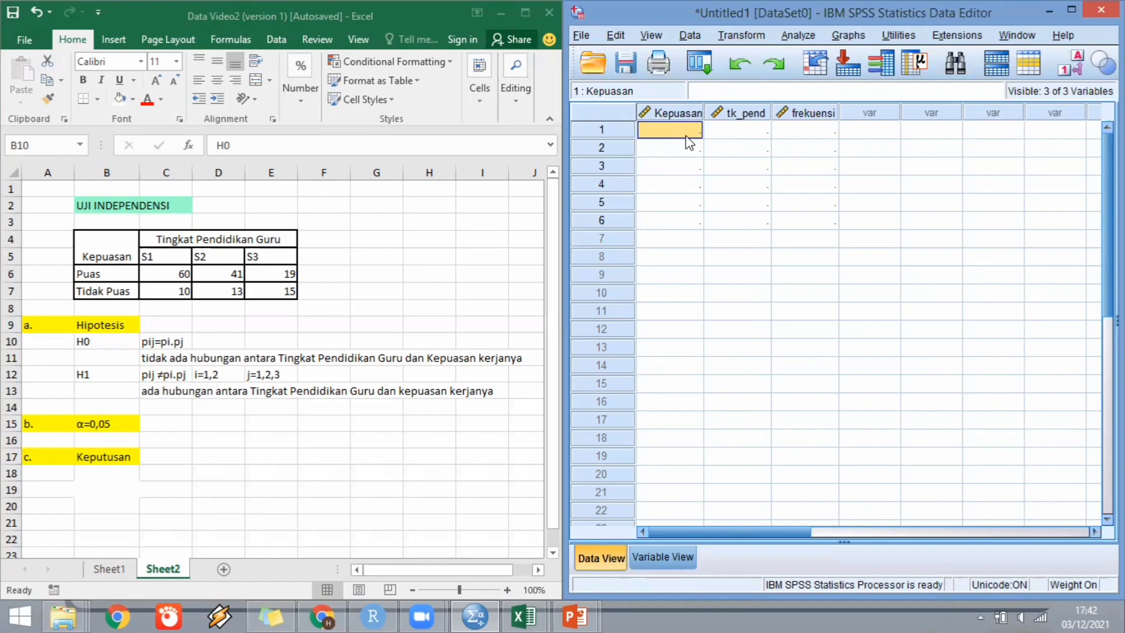
pyautogui.write('1')
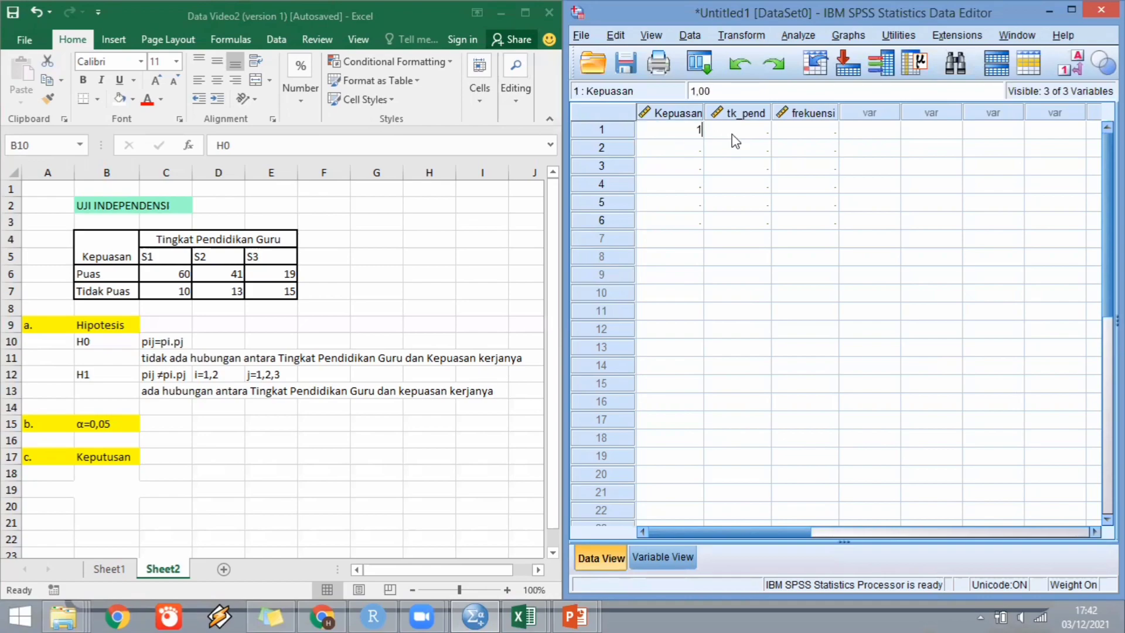
pyautogui.click(731, 134)
pyautogui.write('1')
pyautogui.click(791, 134)
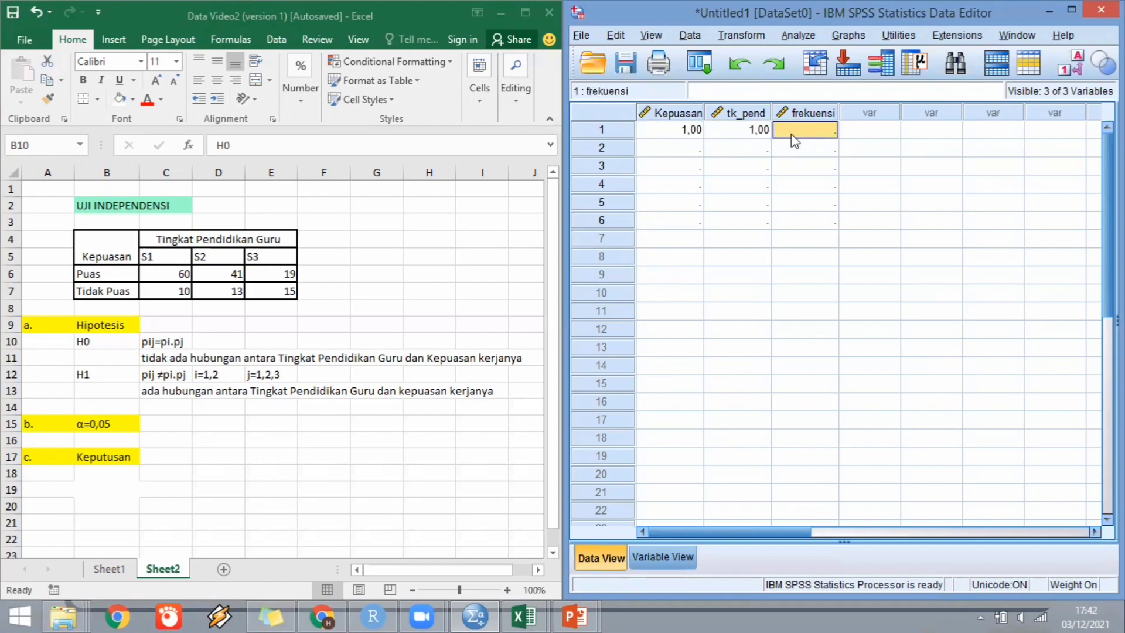
pyautogui.write('60')
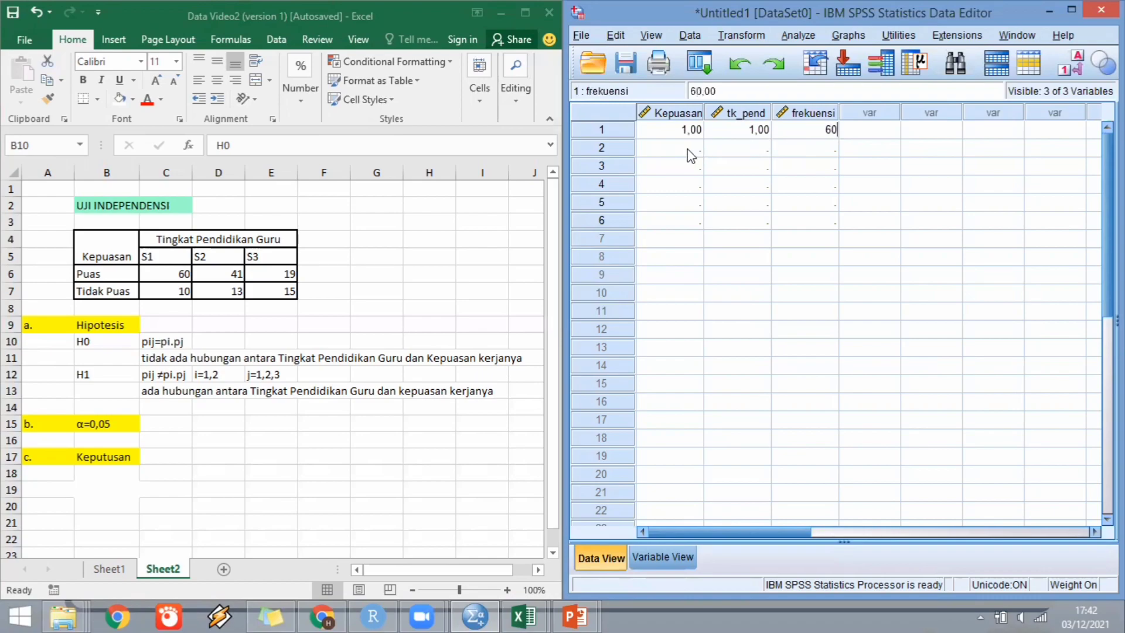
pyautogui.click(689, 152)
pyautogui.write('1')
pyautogui.click(739, 148)
pyautogui.write('2')
pyautogui.click(811, 148)
pyautogui.write('41')
pyautogui.click(695, 168)
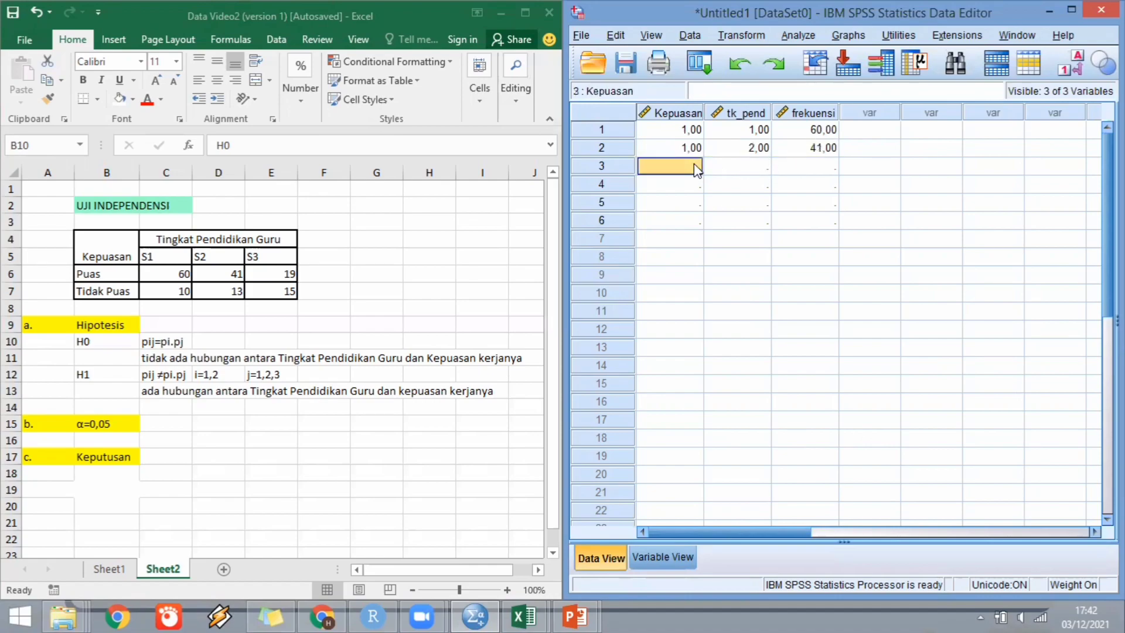
pyautogui.write('1')
pyautogui.click(735, 170)
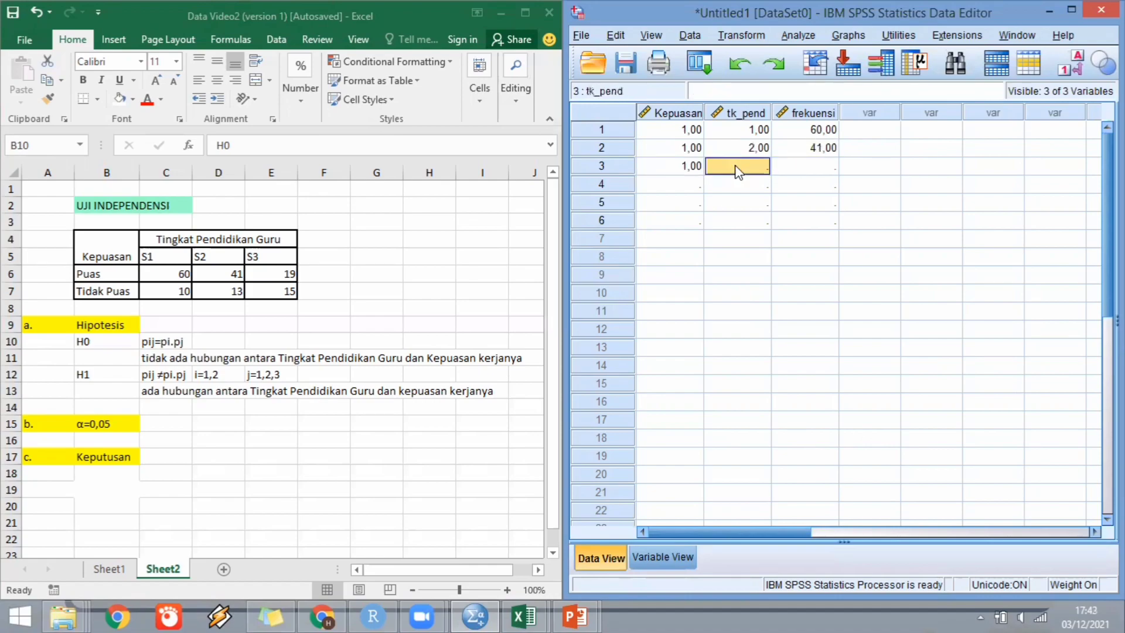
pyautogui.write('3')
pyautogui.click(797, 168)
pyautogui.write('19')
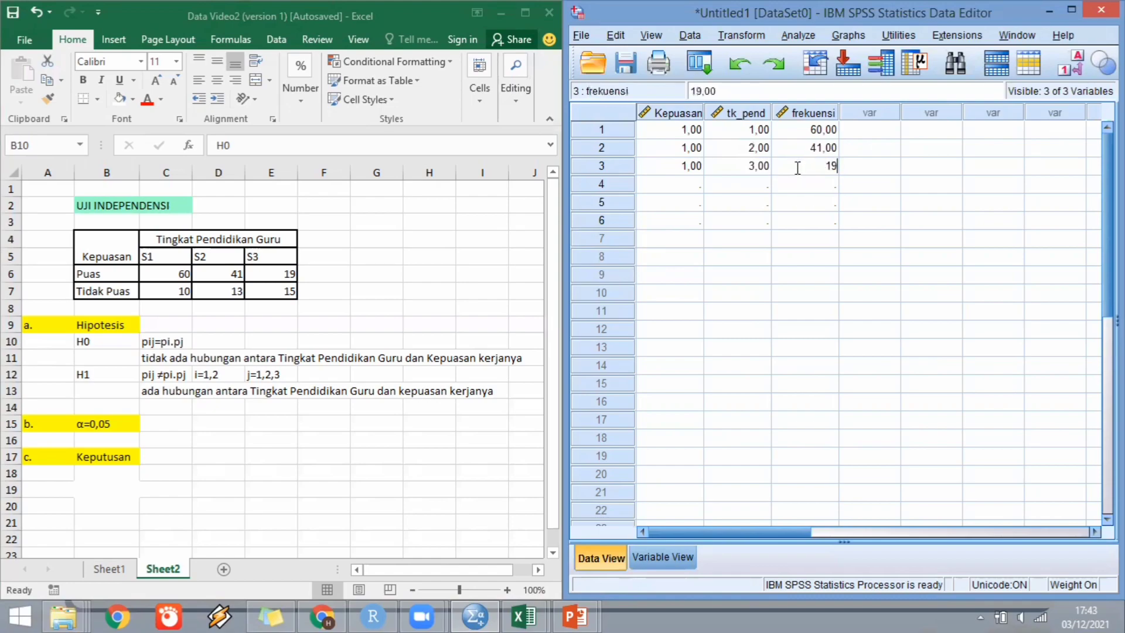
# - Enter the three Tidak Puas rows (Kepuasan 2, tk_pend 1–3) with frekuensi 10, 13, 15
pyautogui.click(701, 188)
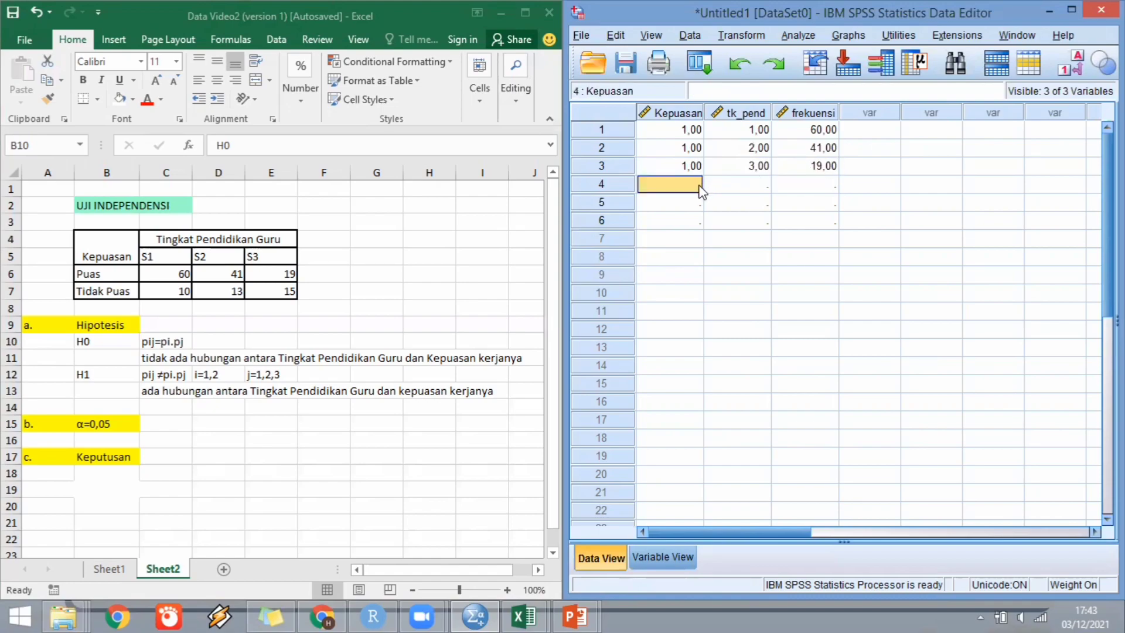
pyautogui.write('2')
pyautogui.click(723, 187)
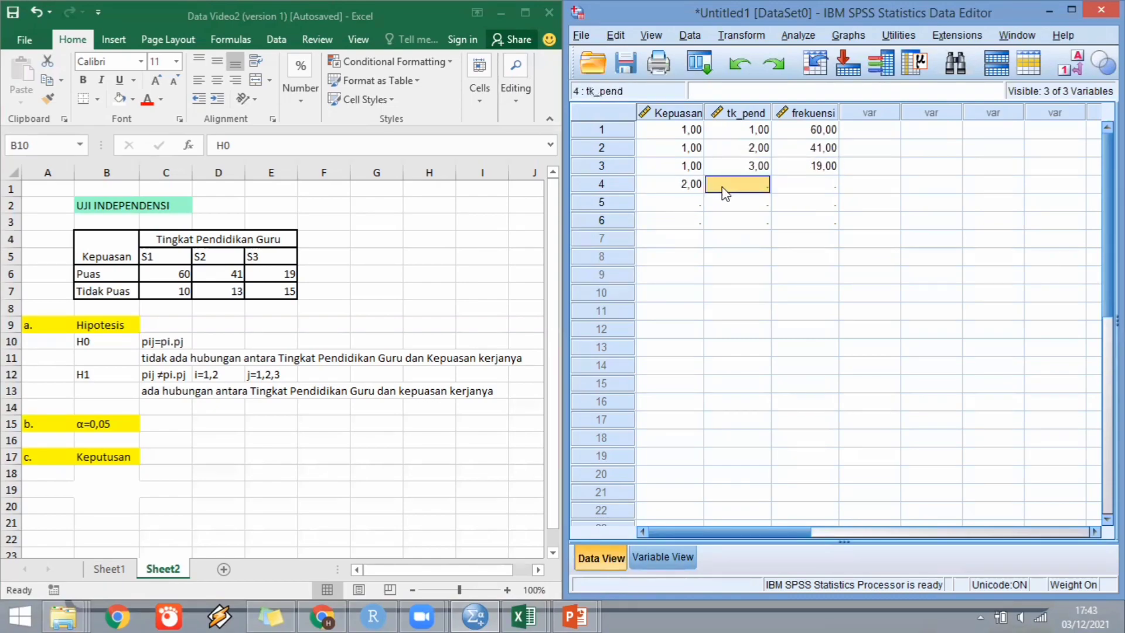
pyautogui.write('1')
pyautogui.click(809, 185)
pyautogui.write('10')
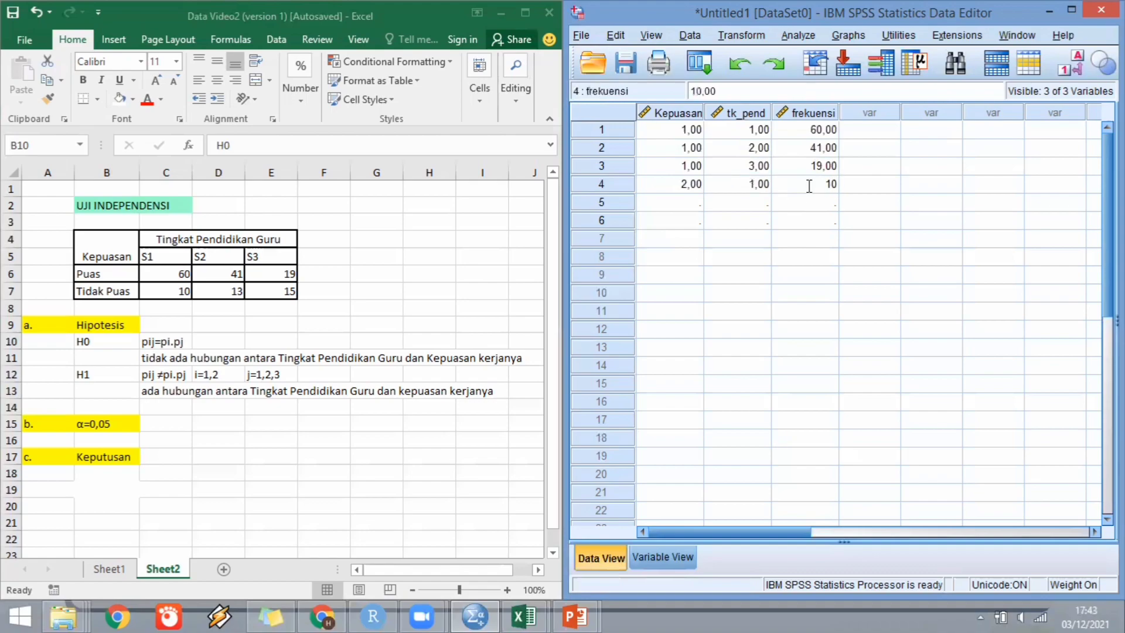
pyautogui.click(696, 205)
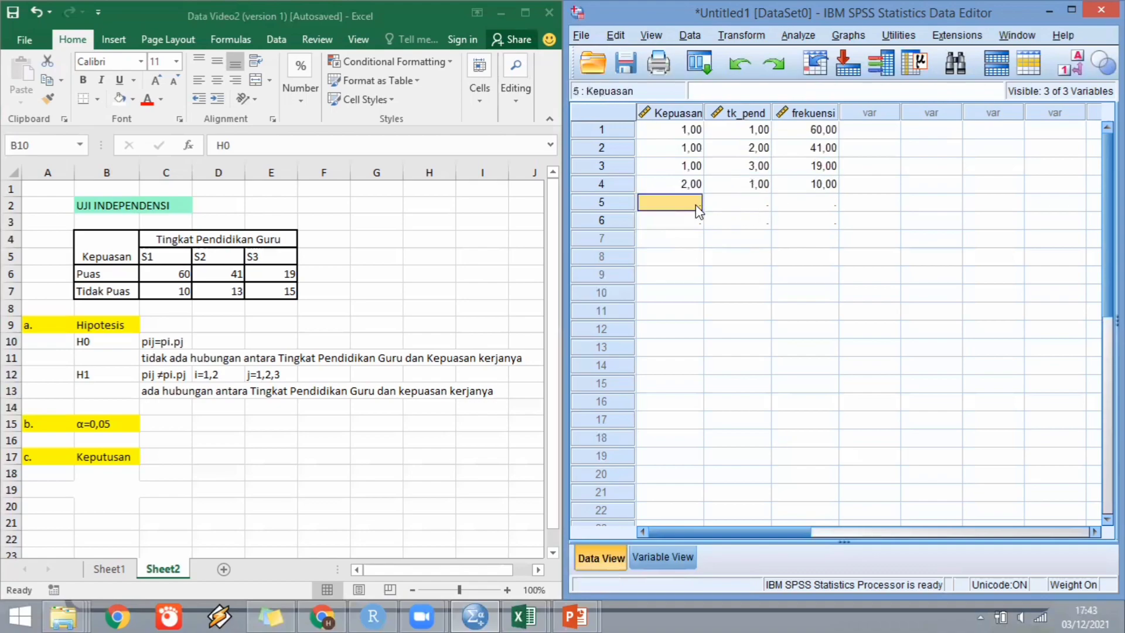
pyautogui.write('2')
pyautogui.click(732, 202)
pyautogui.write('2')
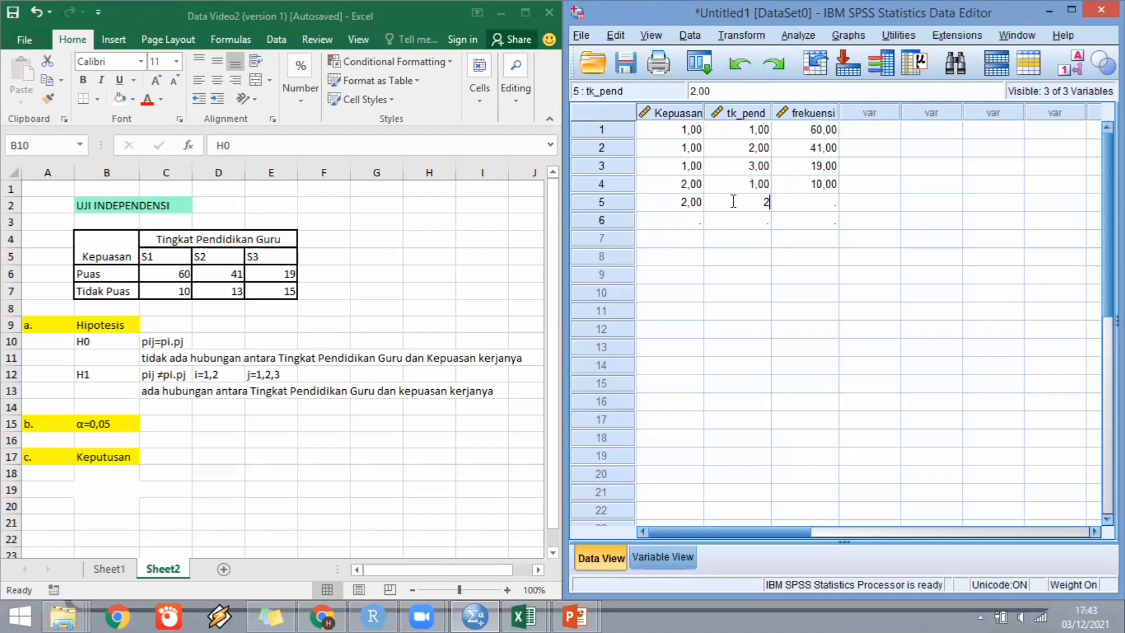
pyautogui.click(784, 205)
pyautogui.write('13')
pyautogui.click(690, 223)
pyautogui.write('2')
pyautogui.click(729, 223)
pyautogui.write('3')
pyautogui.click(797, 224)
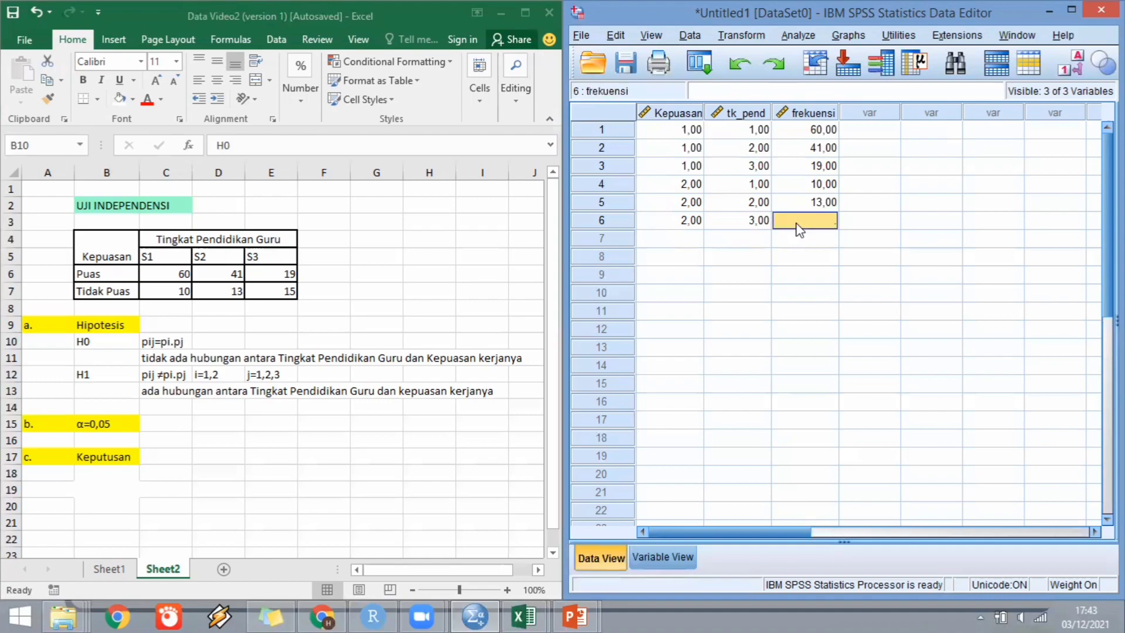
pyautogui.write('15')
pyautogui.click(981, 330)
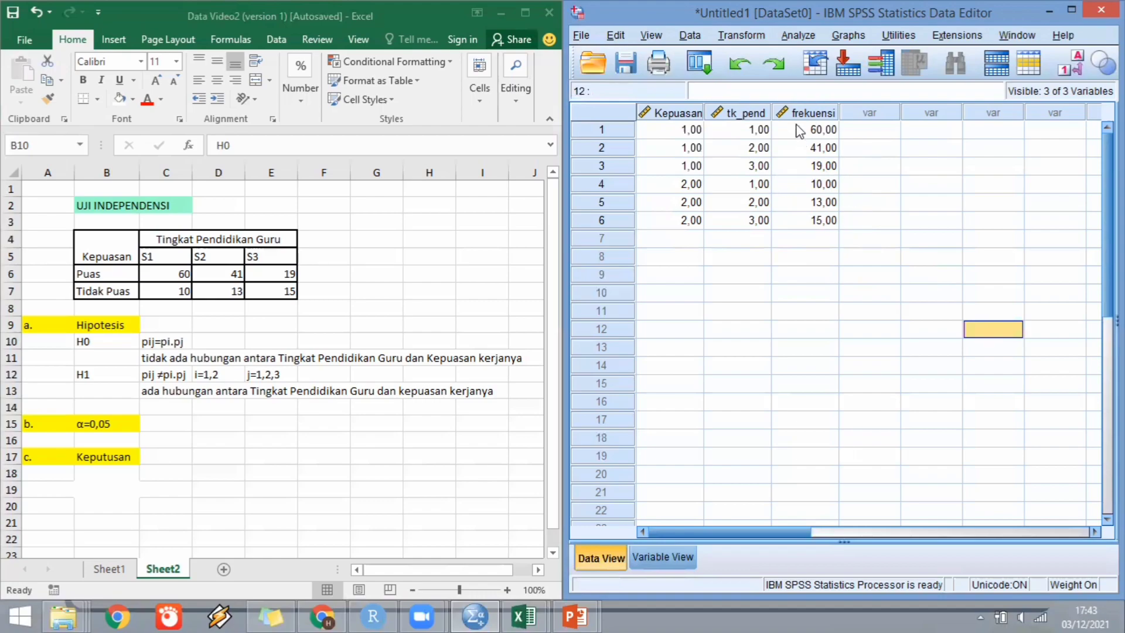
# - Weight the cases by frekuensi as the frequency variable via Data > Weight Cases
pyautogui.click(689, 36)
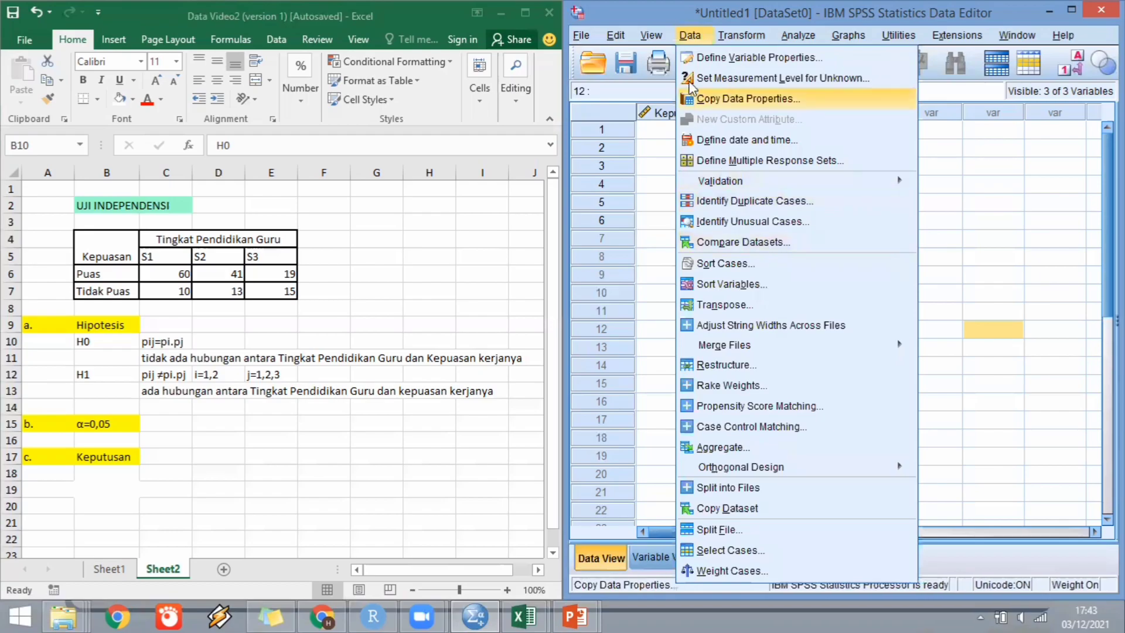
pyautogui.click(715, 571)
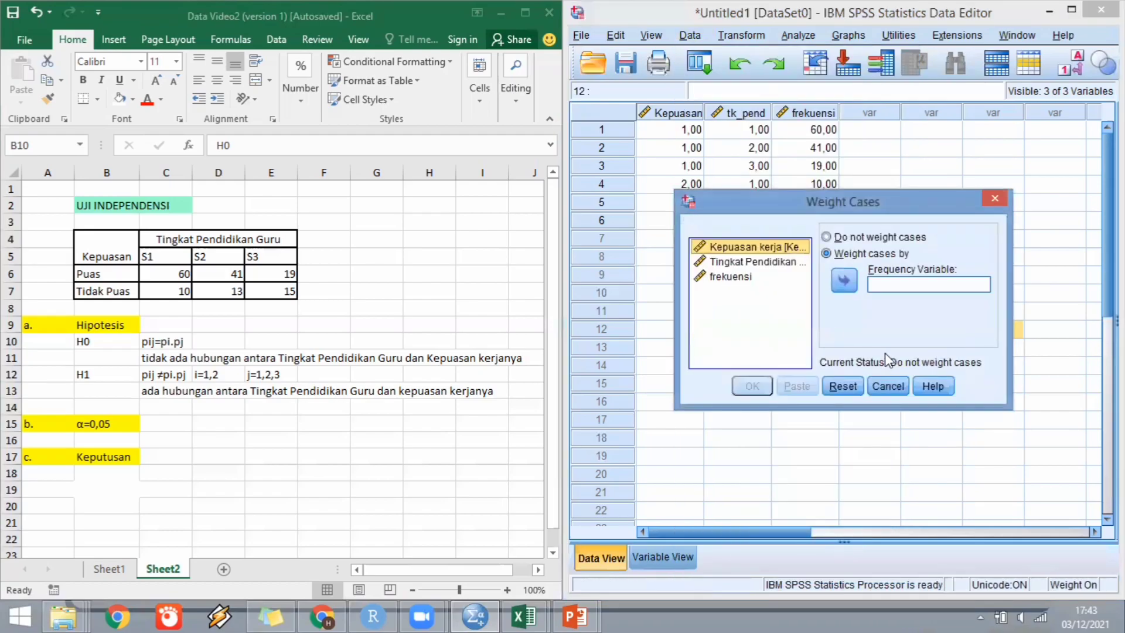
pyautogui.click(732, 276)
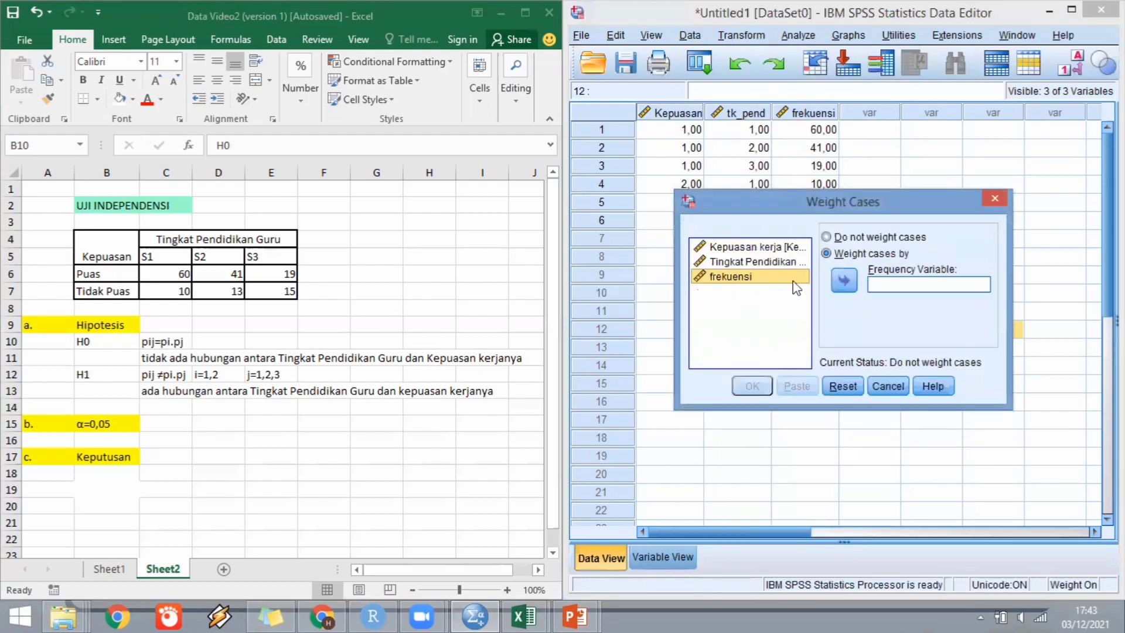
pyautogui.click(844, 281)
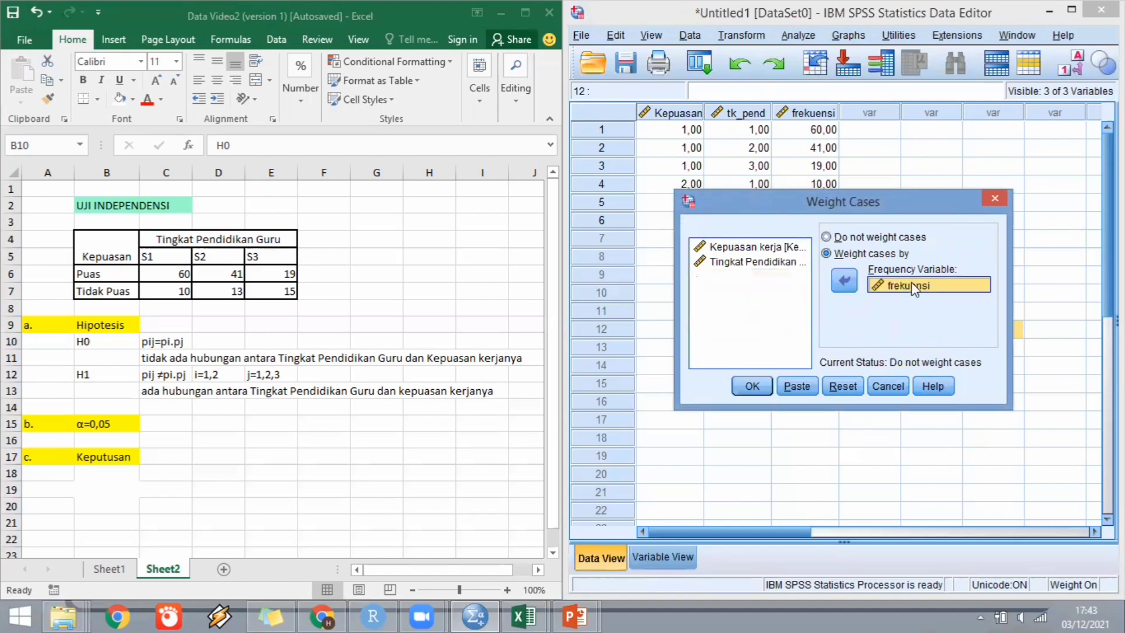
pyautogui.click(828, 256)
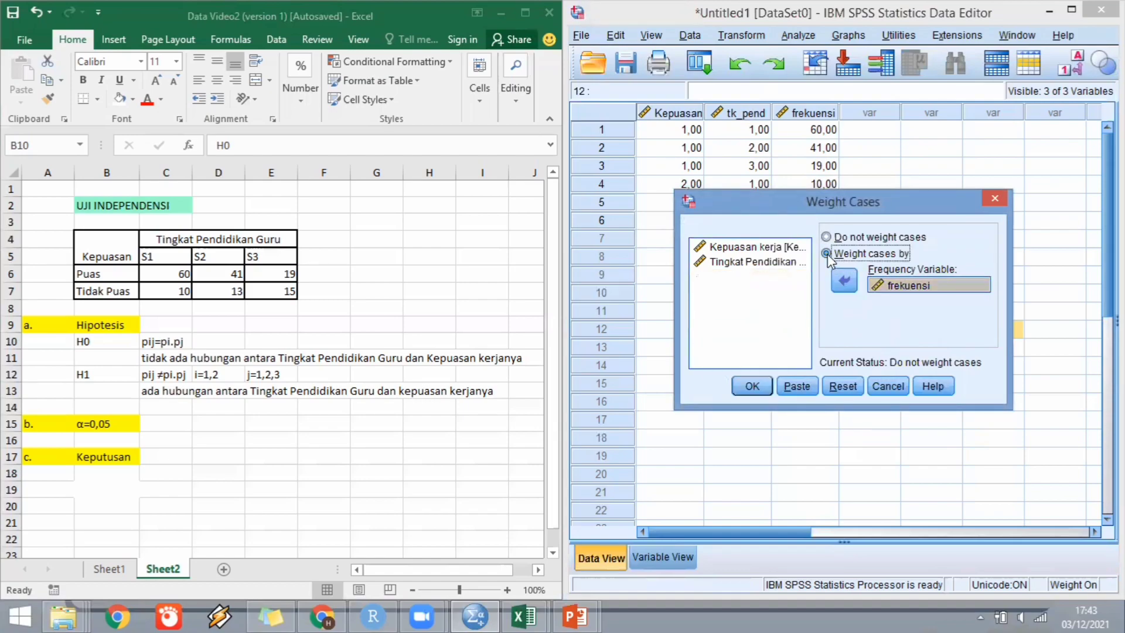
pyautogui.click(753, 387)
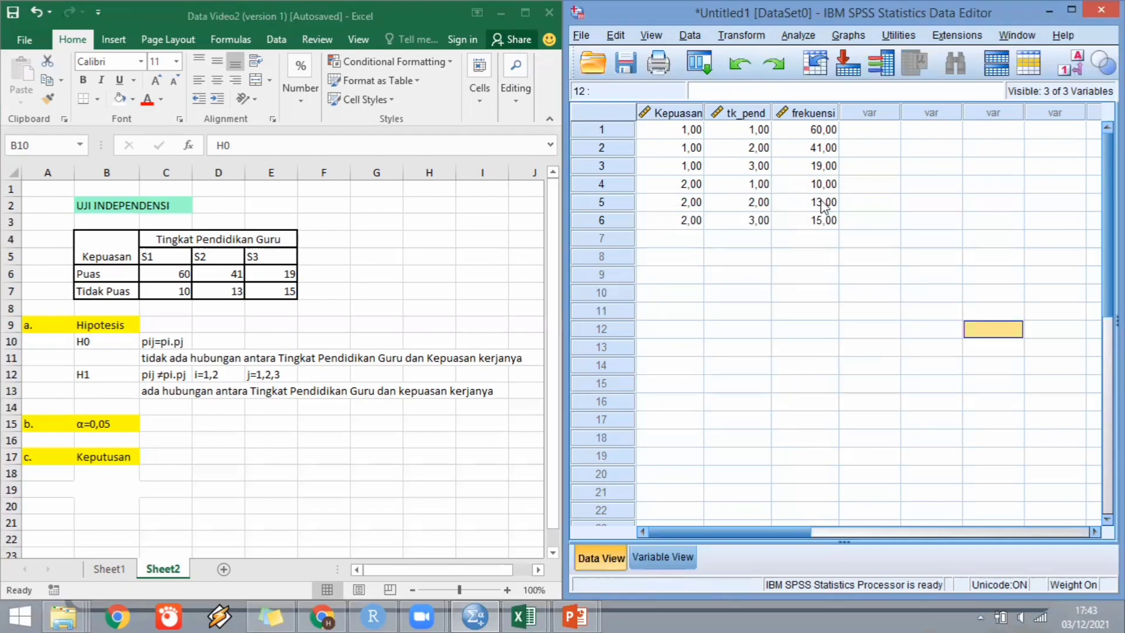
# - Set up Crosstabs with Kepuasan kerja in rows and Tingkat Pendidikan Guru in columns
pyautogui.click(797, 37)
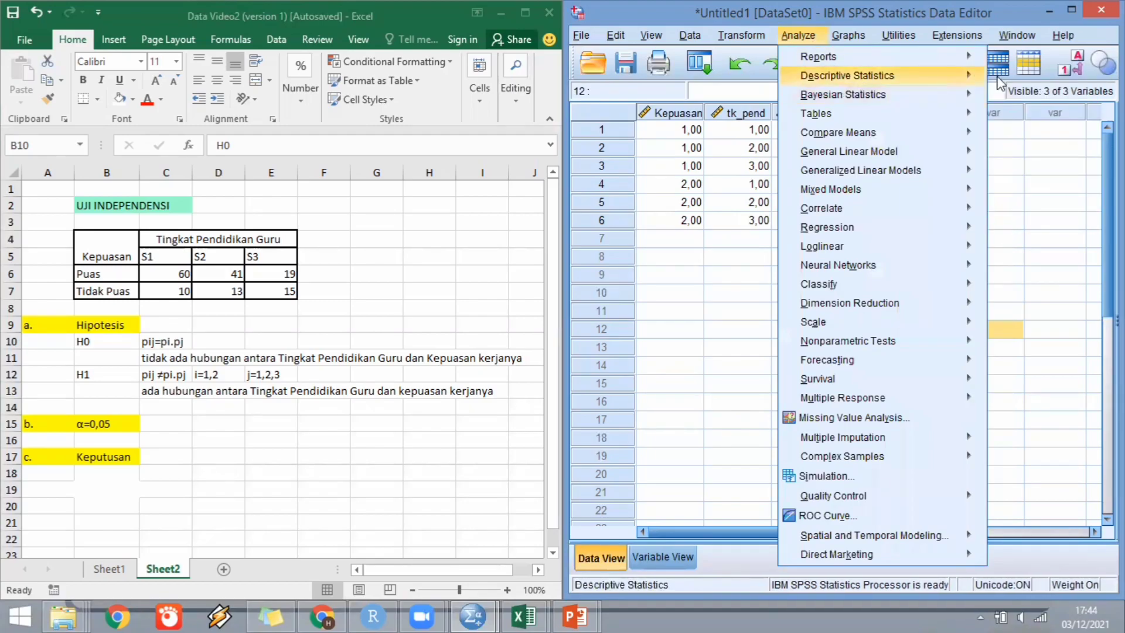
pyautogui.moveTo(846, 76)
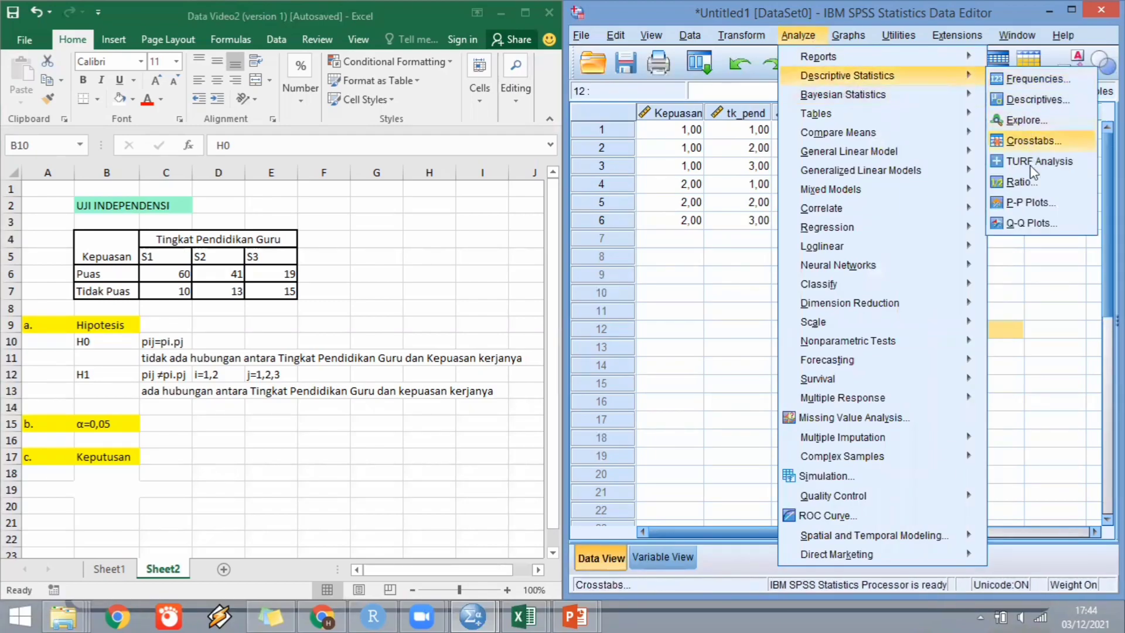
pyautogui.click(1033, 141)
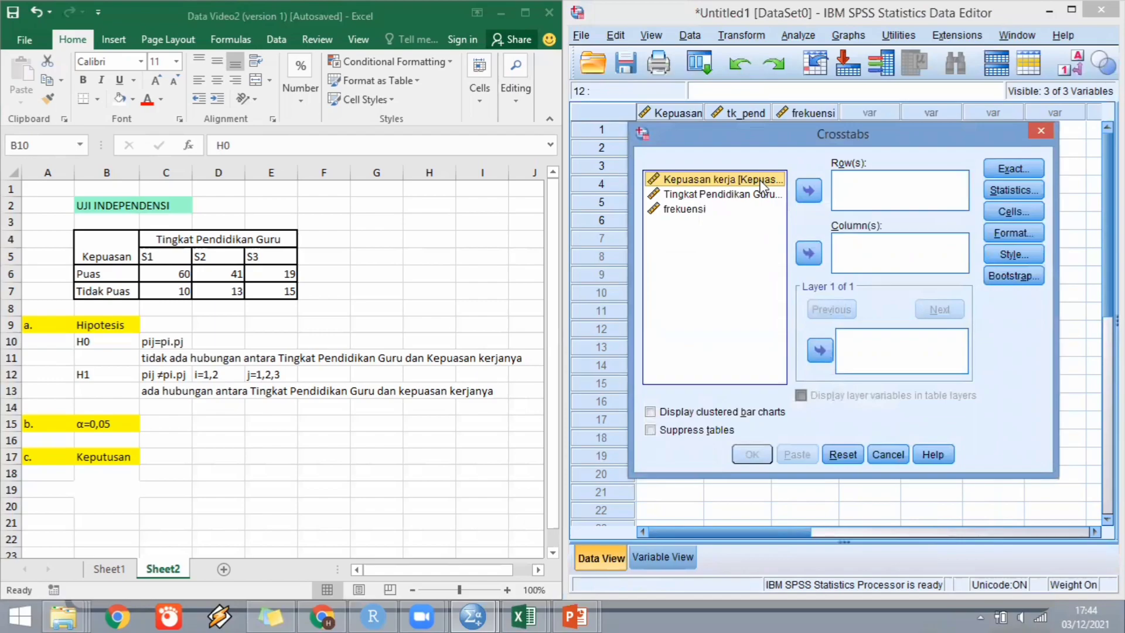
pyautogui.click(808, 192)
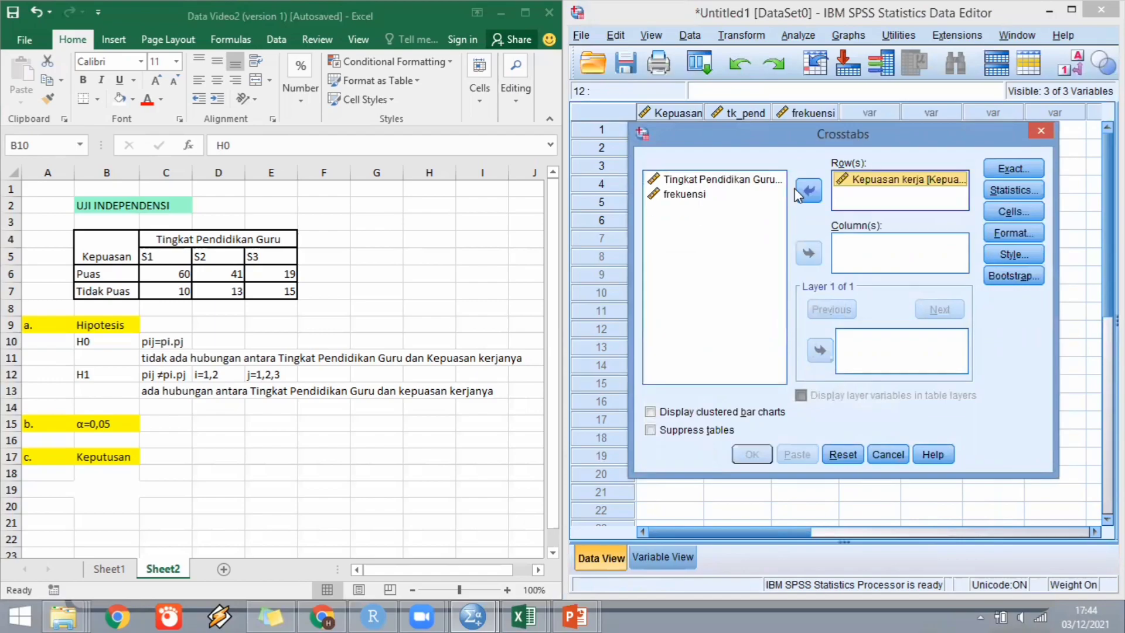
pyautogui.click(747, 180)
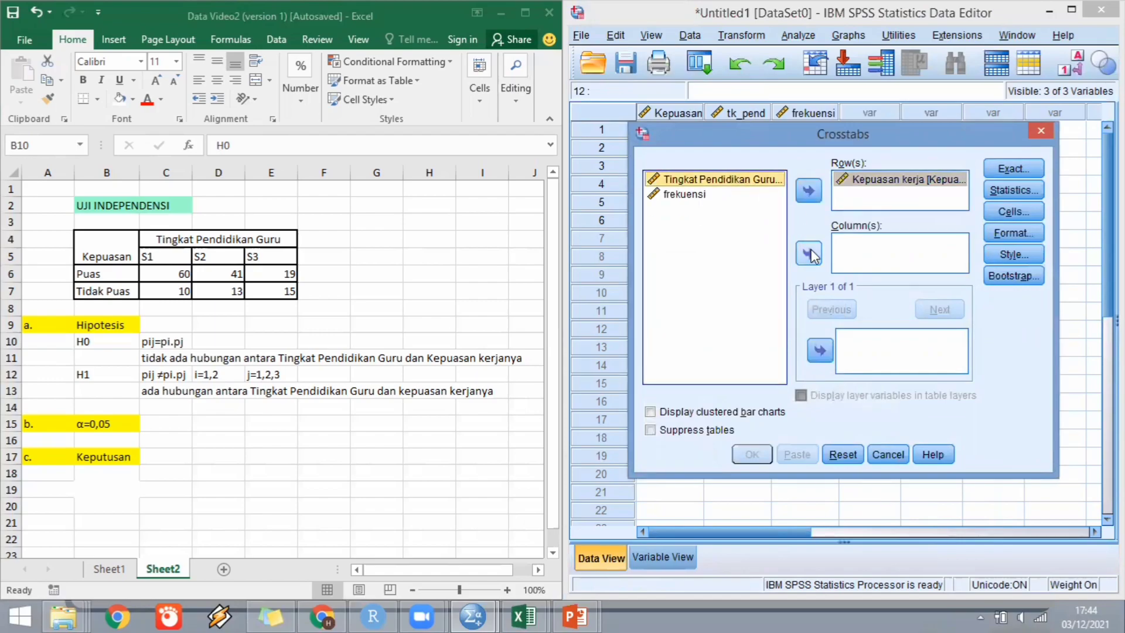
pyautogui.click(809, 253)
# - Tick Chi-square and Observed and Expected counts, then run the crosstab
pyautogui.click(1014, 191)
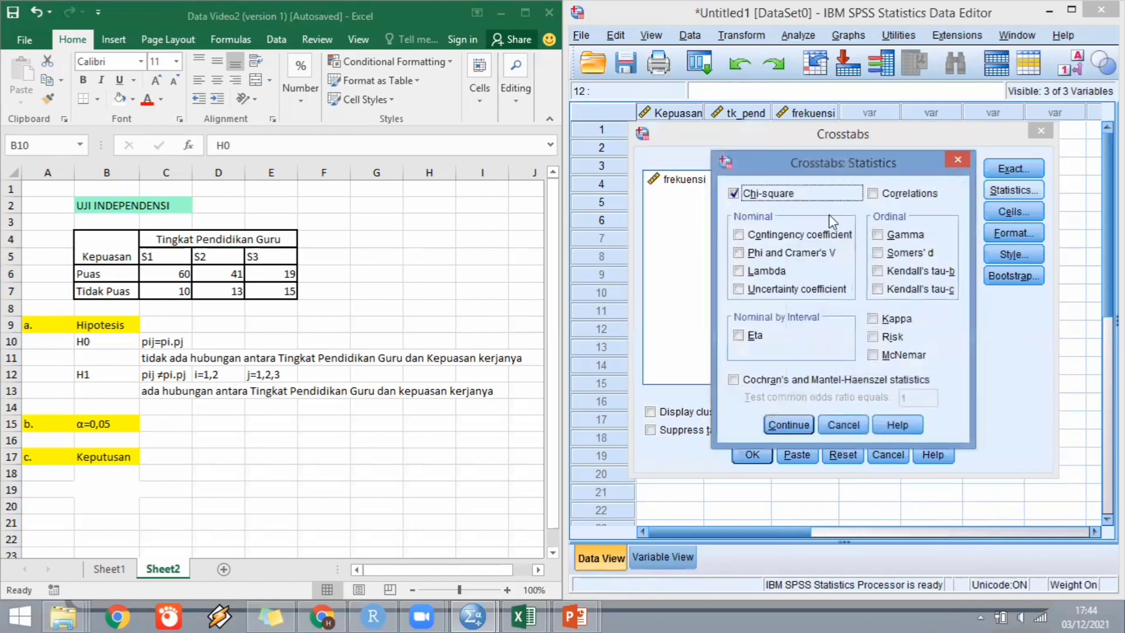
pyautogui.click(789, 424)
pyautogui.click(1005, 211)
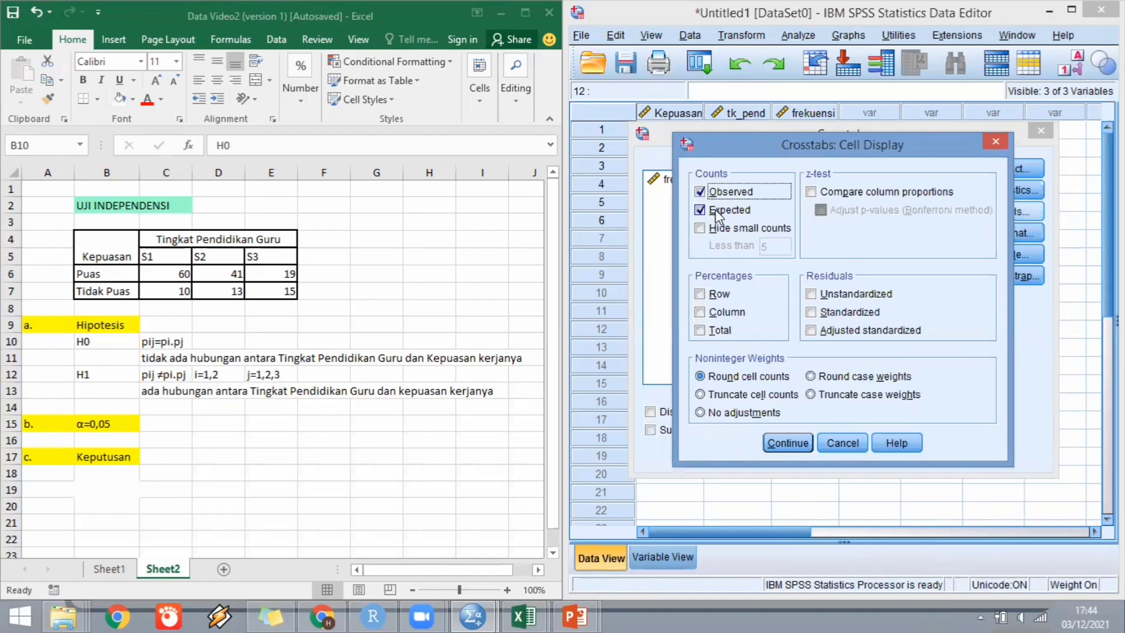
pyautogui.click(788, 442)
pyautogui.click(753, 450)
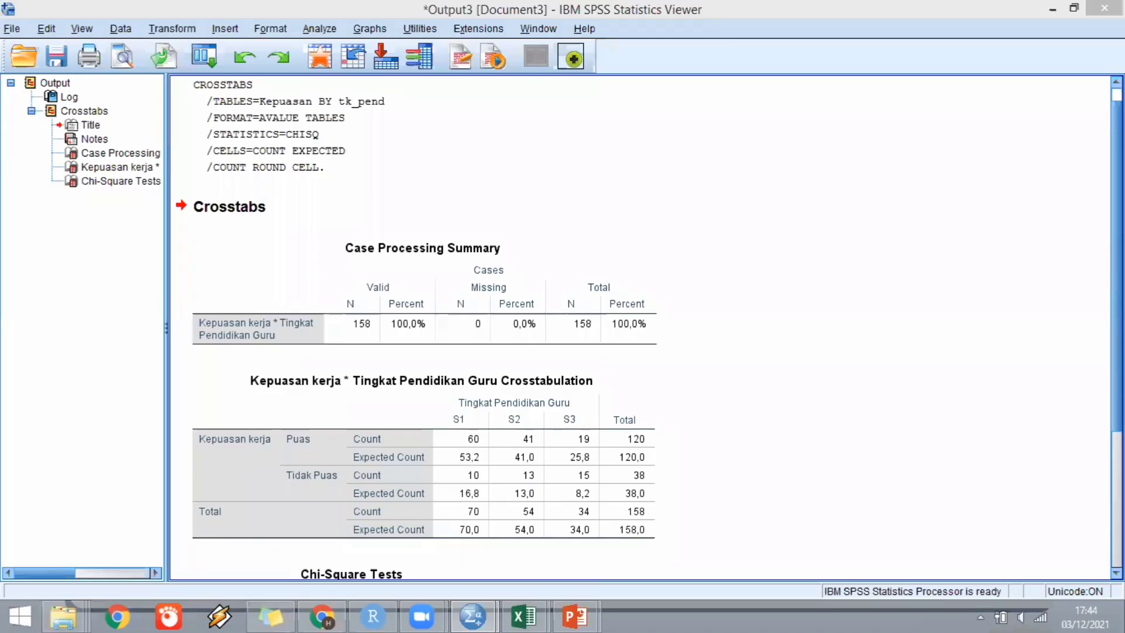
pyautogui.scroll(-2, 644, 328)
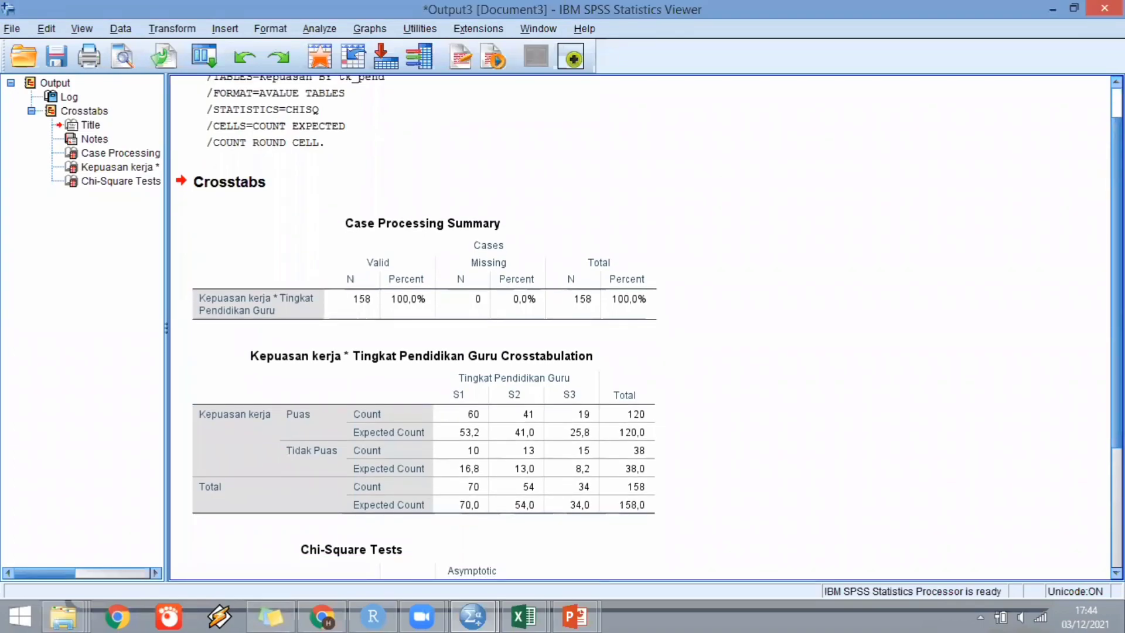
pyautogui.scroll(-1, 766, 271)
pyautogui.click(561, 307)
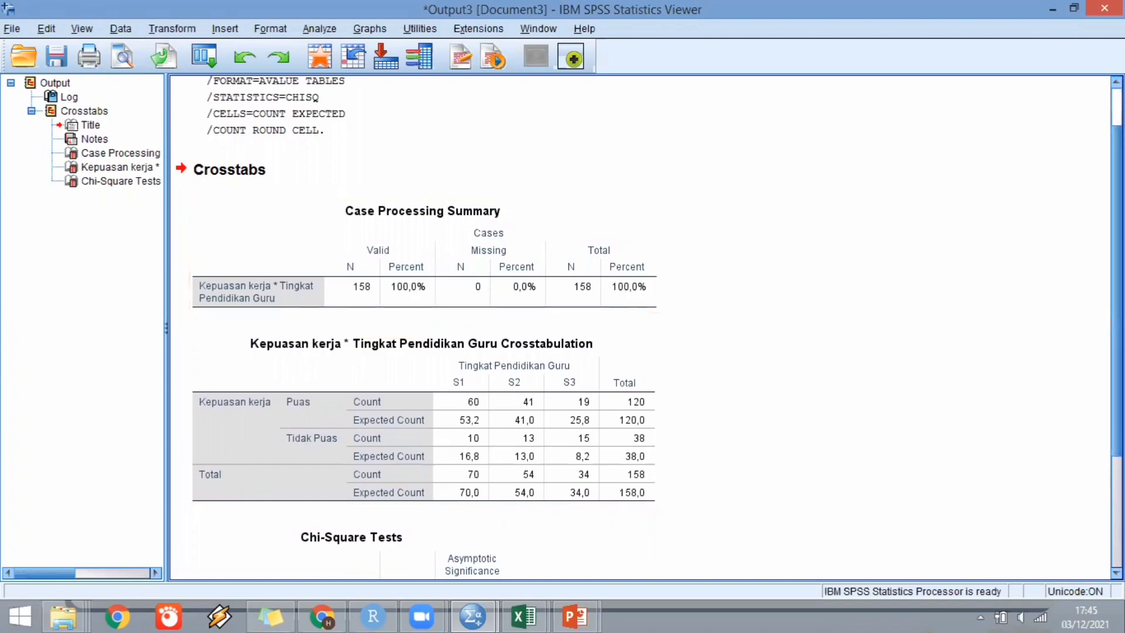
pyautogui.scroll(-1, 1089, 284)
pyautogui.scroll(-3, 609, 287)
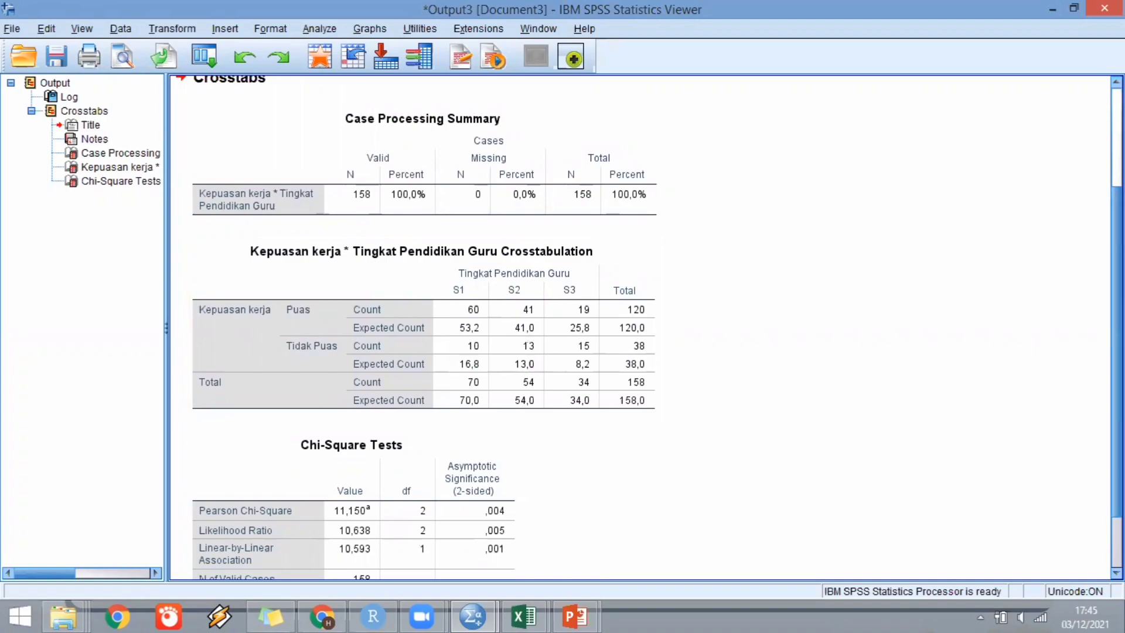
pyautogui.scroll(-1, 421, 454)
pyautogui.scroll(-2, 421, 454)
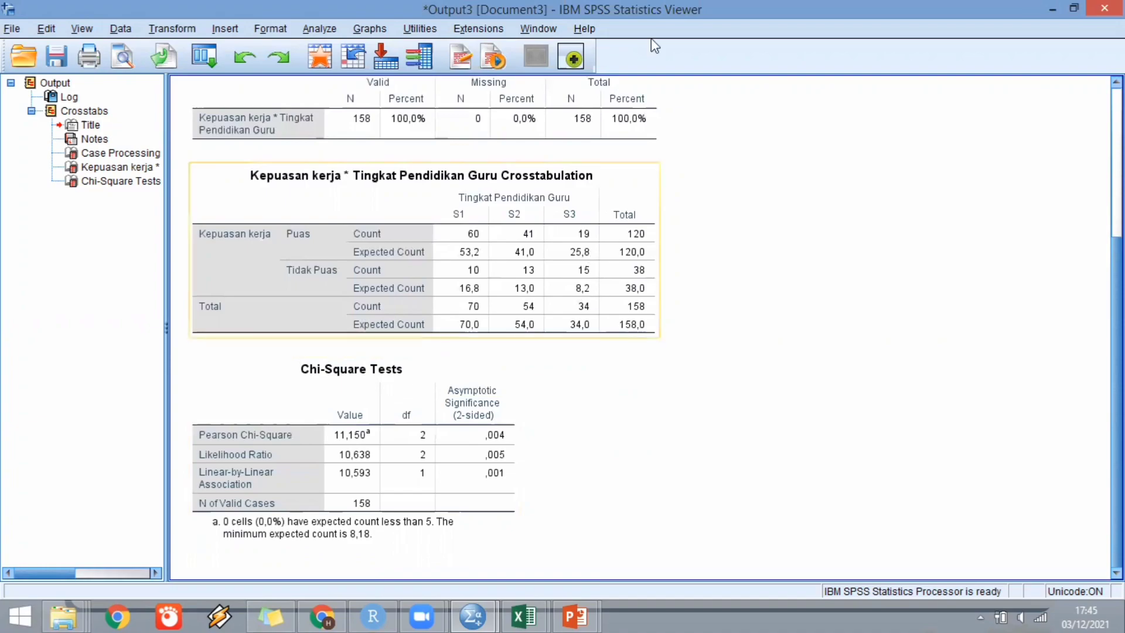
pyautogui.click(489, 443)
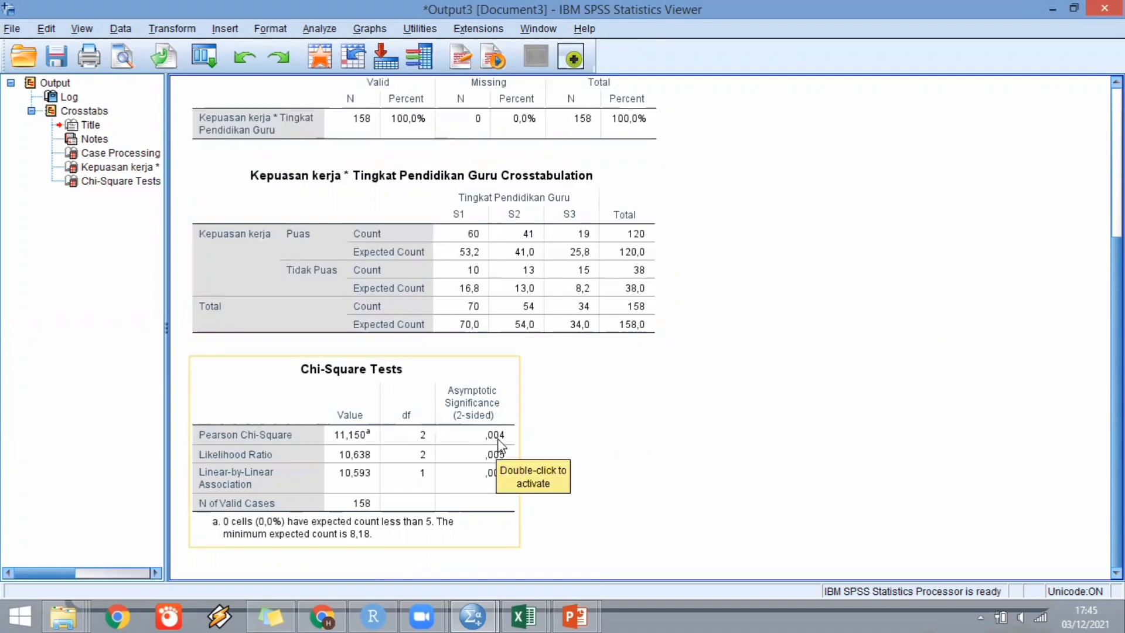
pyautogui.click(583, 441)
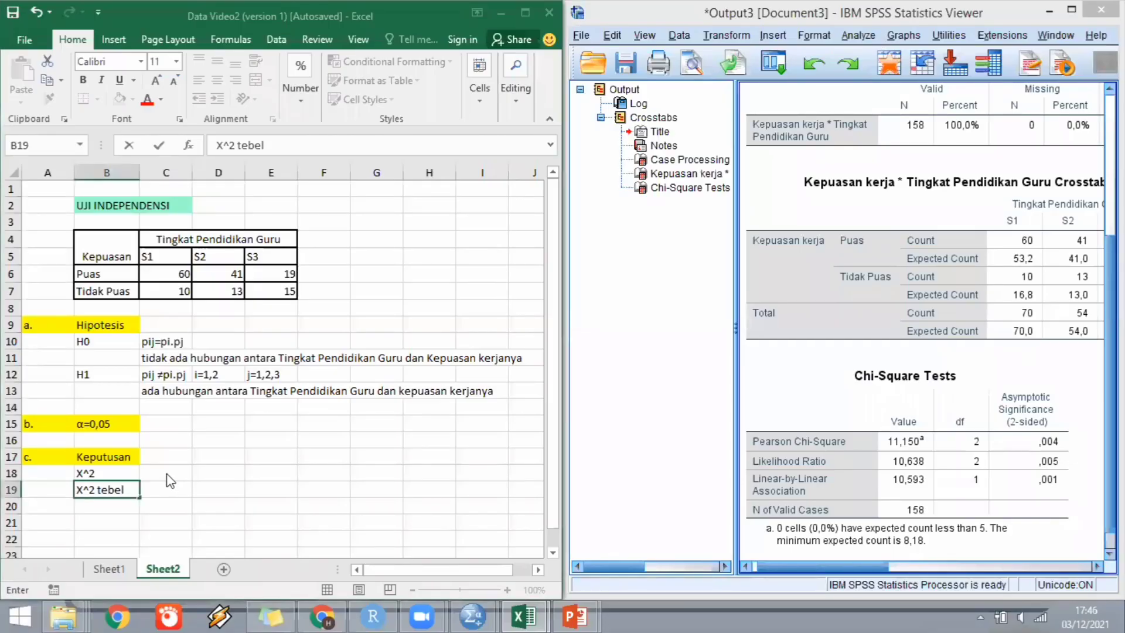
# - Enter the chi-square value 11,15 in cell C18
pyautogui.click(160, 471)
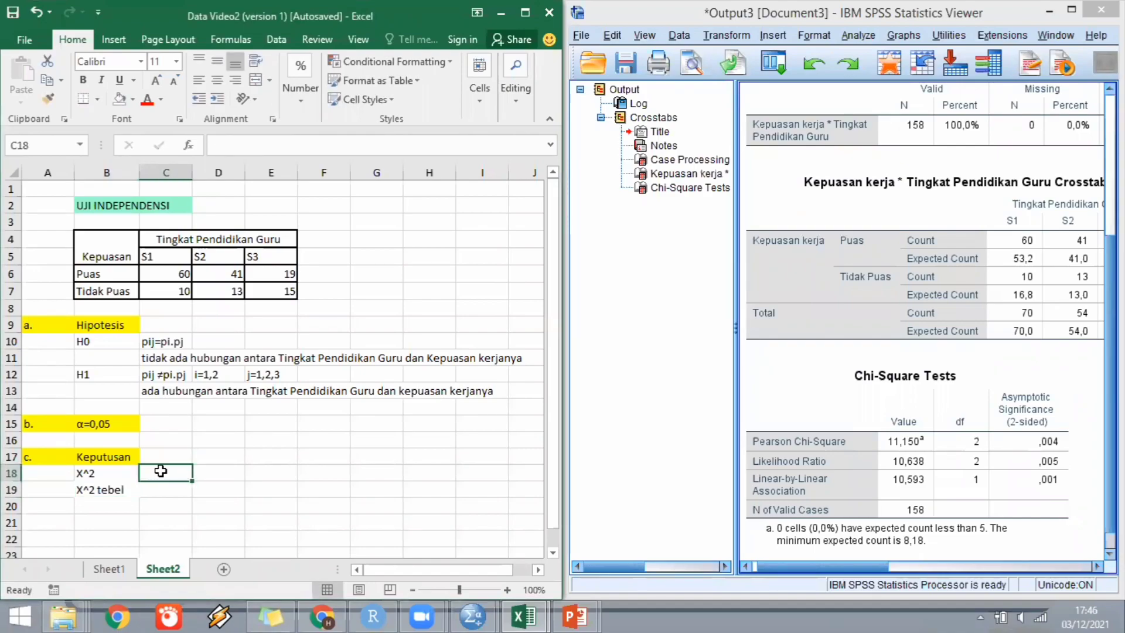
pyautogui.write('11,1')
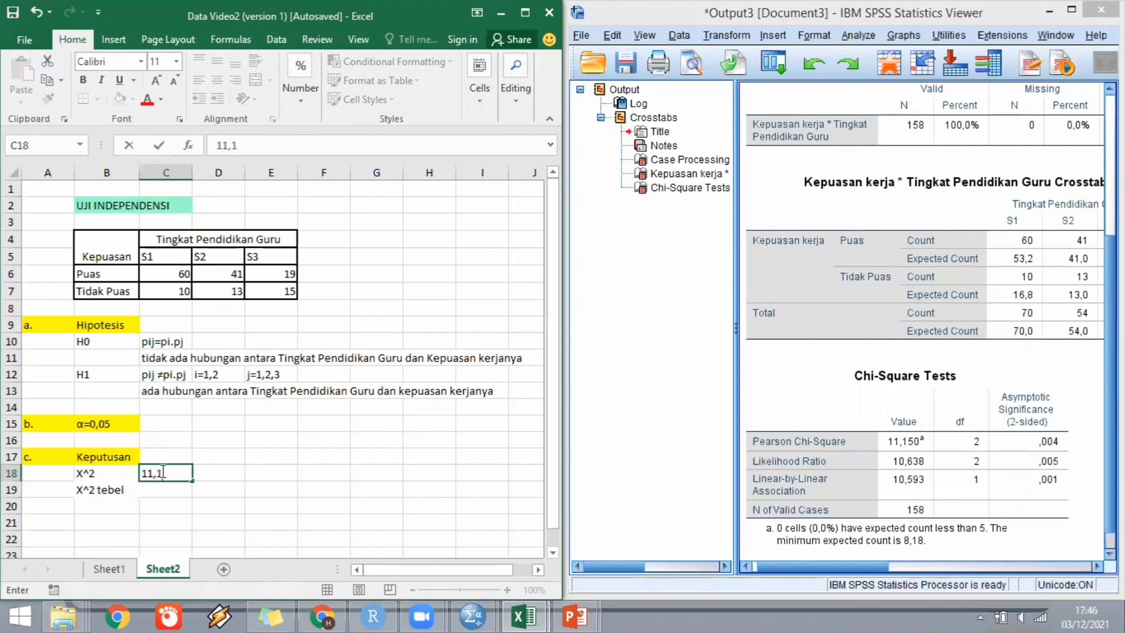
pyautogui.write('5')
pyautogui.click(172, 492)
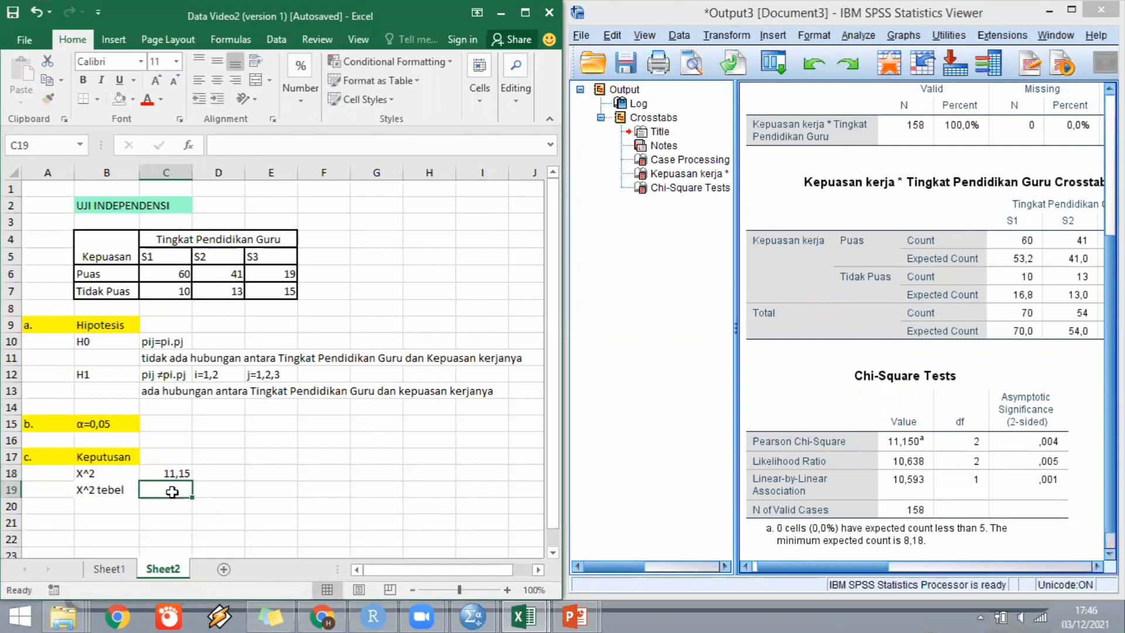
# - Compute the critical value in C19 with =CHISQ.INV(0,95;2), giving 5,991465
pyautogui.write('c')
pyautogui.press('BackSpace')
pyautogui.write('=chisq.in')
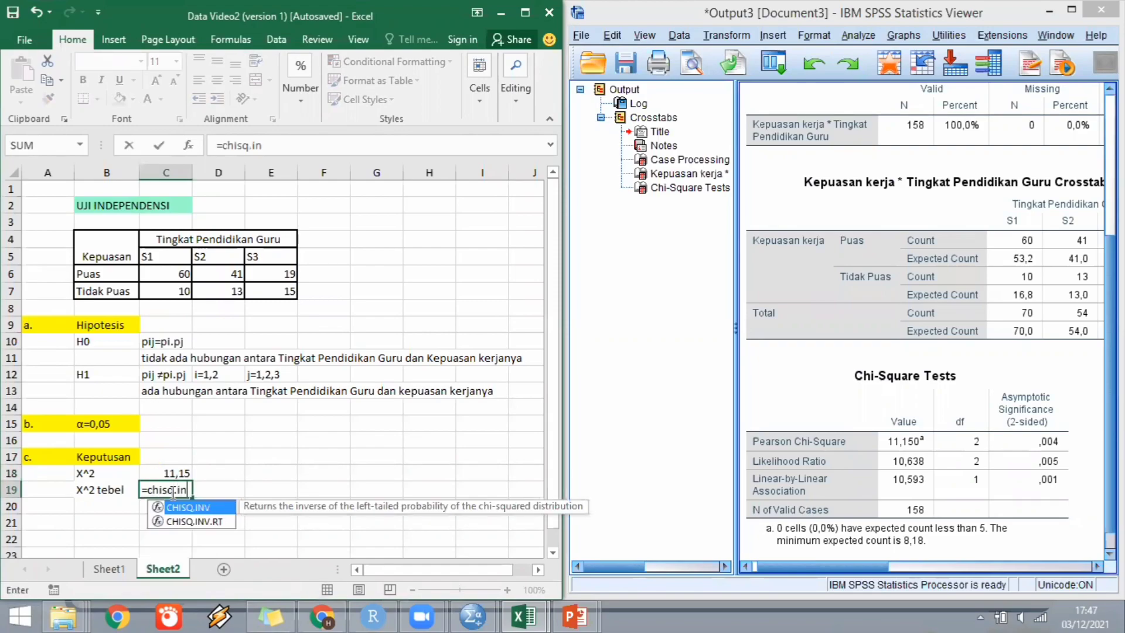
pyautogui.write('v(0,')
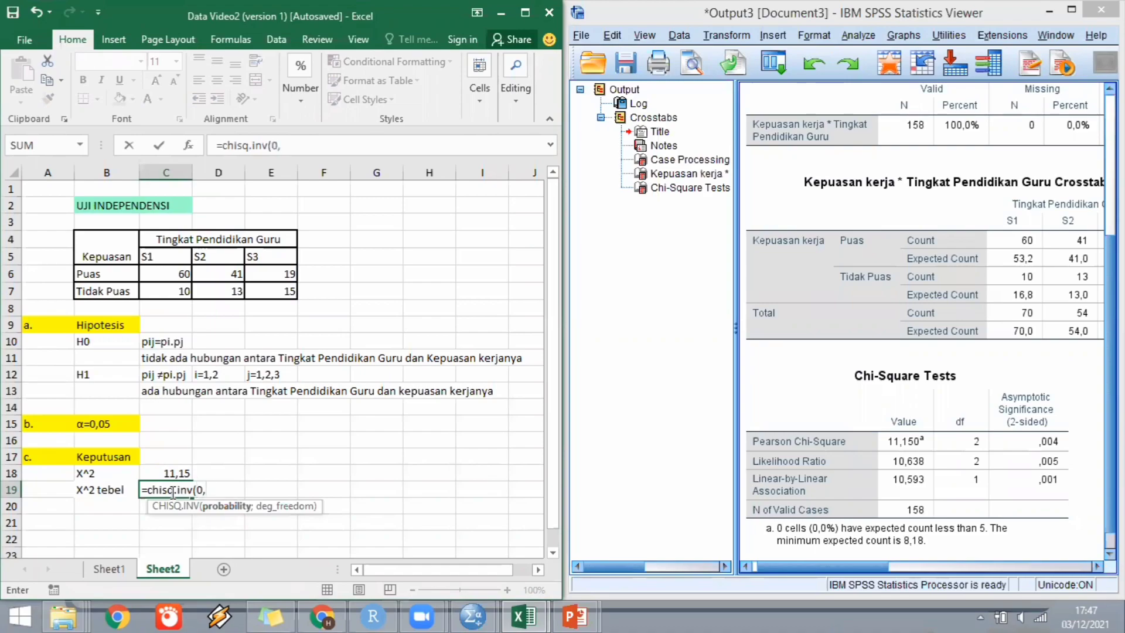
pyautogui.write('95;')
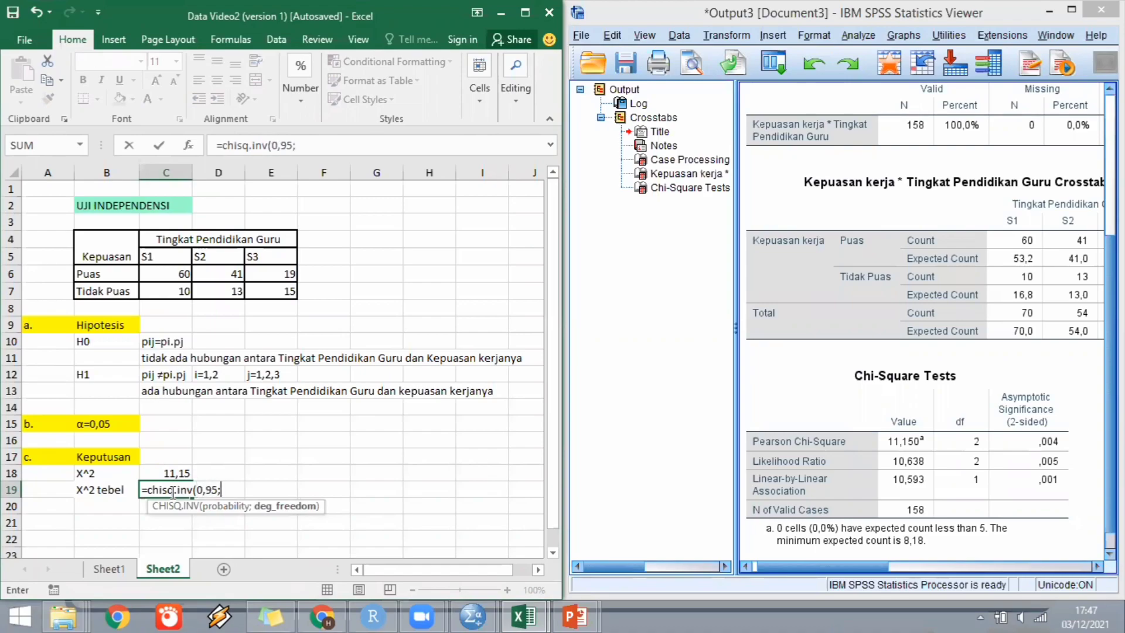
pyautogui.write('2)')
pyautogui.press('Return')
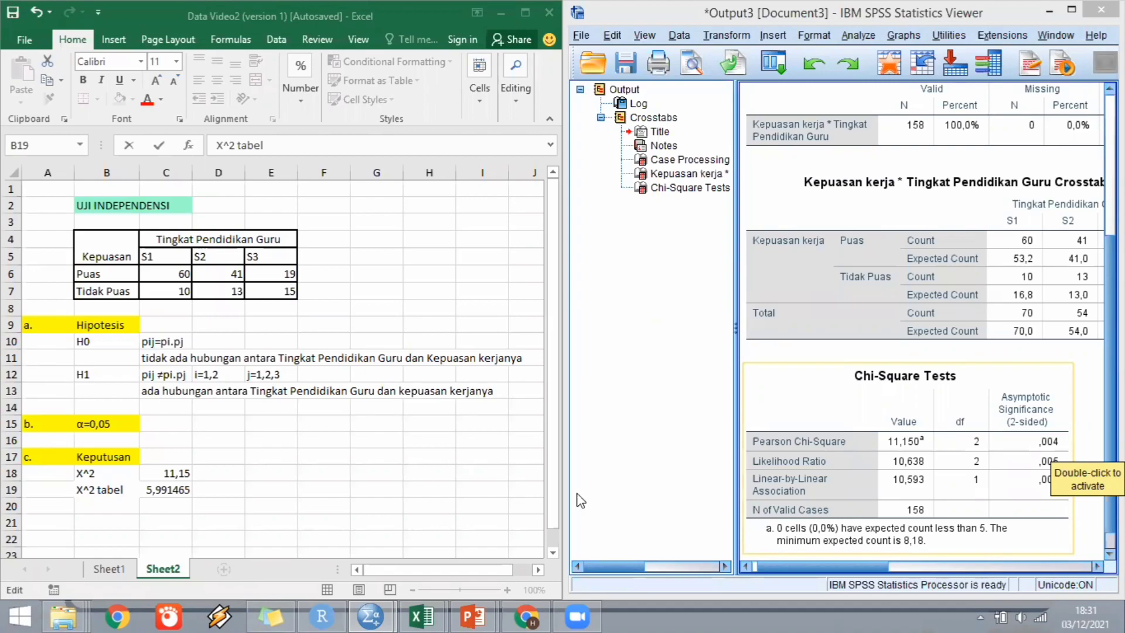
pyautogui.click(546, 474)
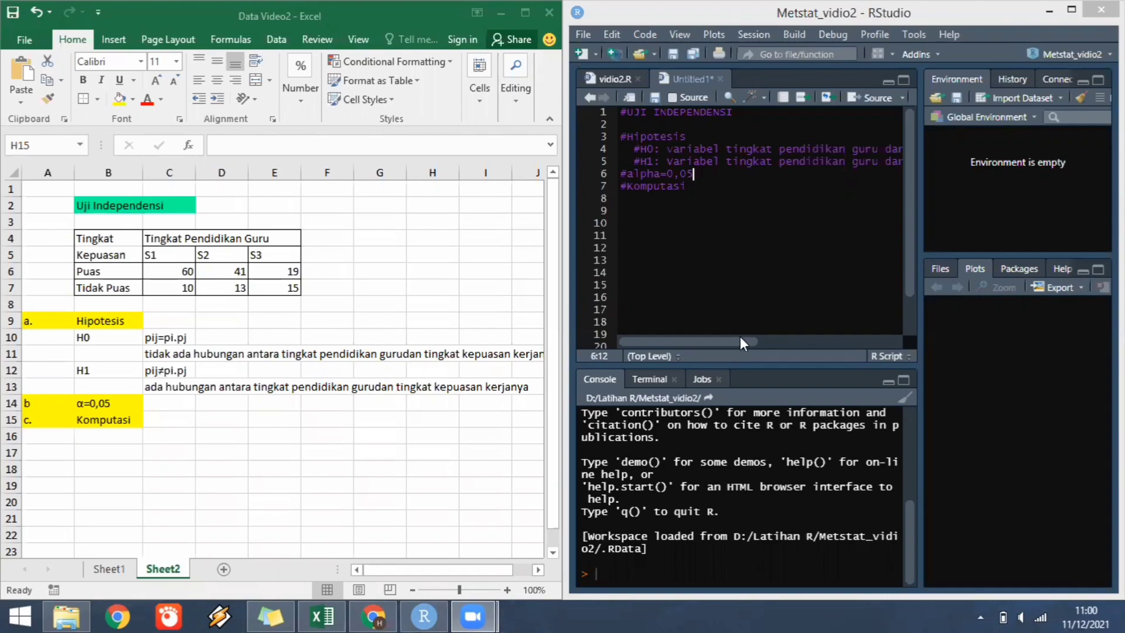
pyautogui.moveTo(685, 337)
pyautogui.mouseDown()
pyautogui.moveTo(806, 344)
pyautogui.moveTo(659, 342)
pyautogui.mouseUp()
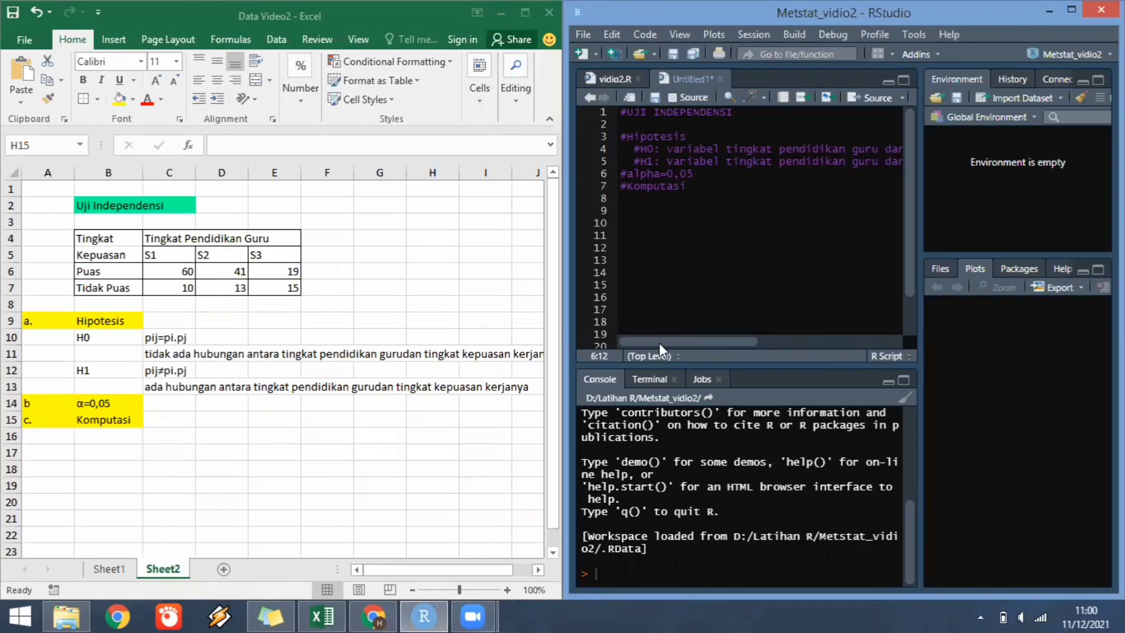
pyautogui.moveTo(732, 339)
pyautogui.mouseDown()
pyautogui.moveTo(811, 341)
pyautogui.moveTo(618, 329)
pyautogui.mouseUp()
# - Start mat<-matrix with counts 60,10,41,13,19,15 and nrow=2 in the script
pyautogui.click(631, 202)
pyautogui.write('mat')
pyautogui.write('<-')
pyautogui.write('matrix(')
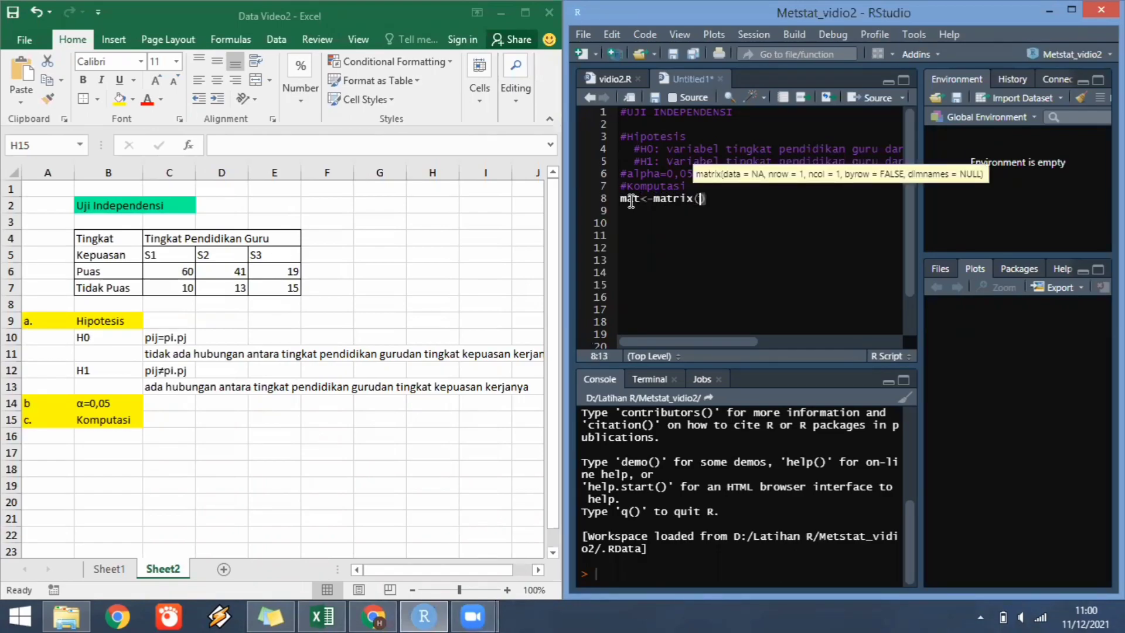
pyautogui.write('c(')
pyautogui.write('60,10')
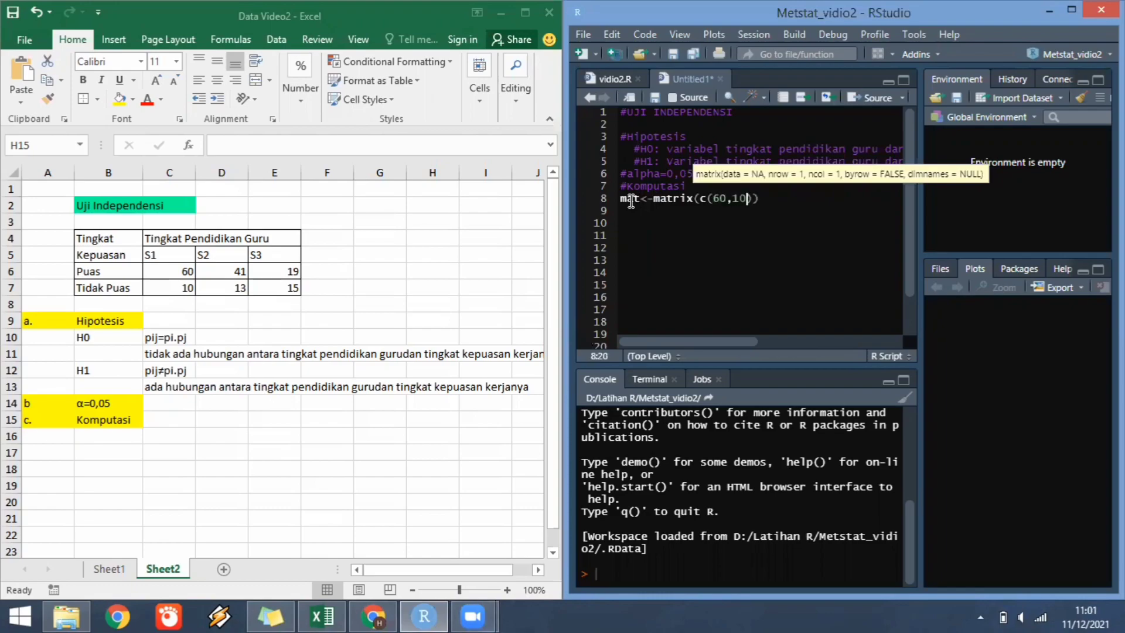
pyautogui.write(',41,')
pyautogui.write('13')
pyautogui.write(',')
pyautogui.write('19,15')
pyautogui.write(')')
pyautogui.write(',')
pyautogui.press('Return')
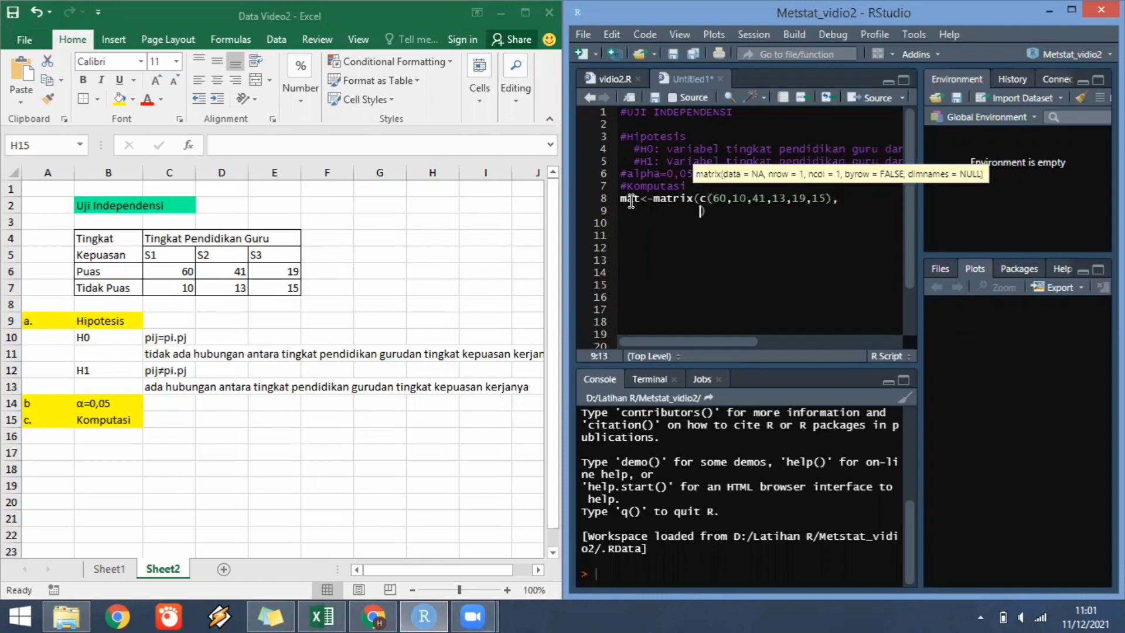
pyautogui.write('nrow=')
pyautogui.write('2,')
pyautogui.press('Return')
pyautogui.write('dim')
pyautogui.write('names=')
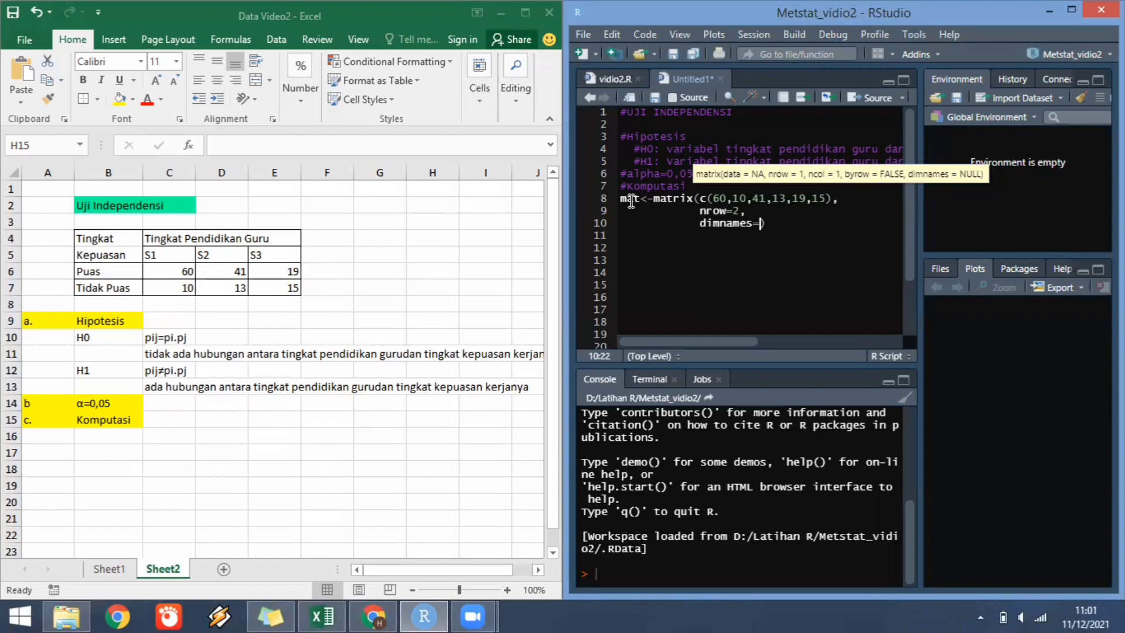
pyautogui.write('list')
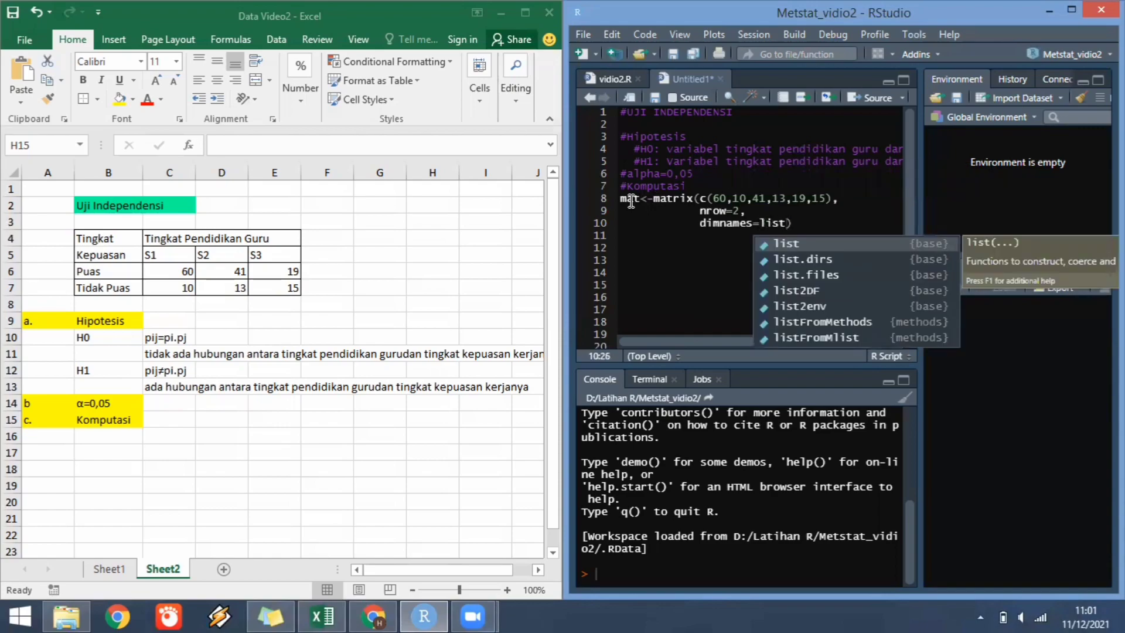
pyautogui.write('(')
# - Add dimnames Kepuasan (Puas, Tidak Puas) and TK.pendidikan (S1, S2, S3), then run the matrix code
pyautogui.press('Return')
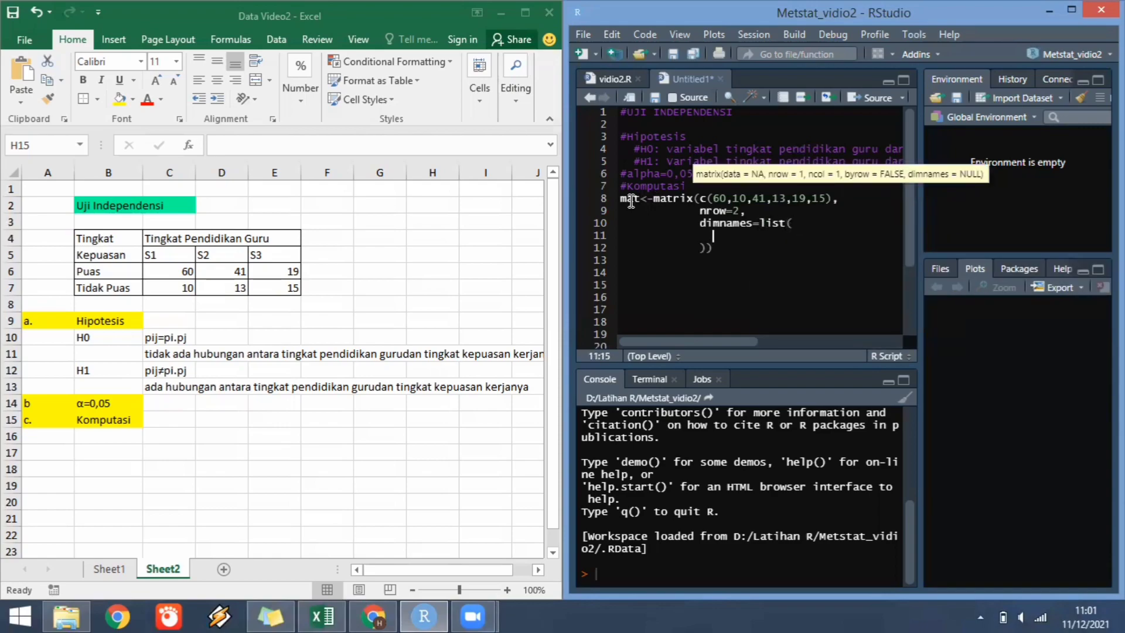
pyautogui.write('"')
pyautogui.write('Kepuasa')
pyautogui.write('n')
pyautogui.write('"=')
pyautogui.write('c("P')
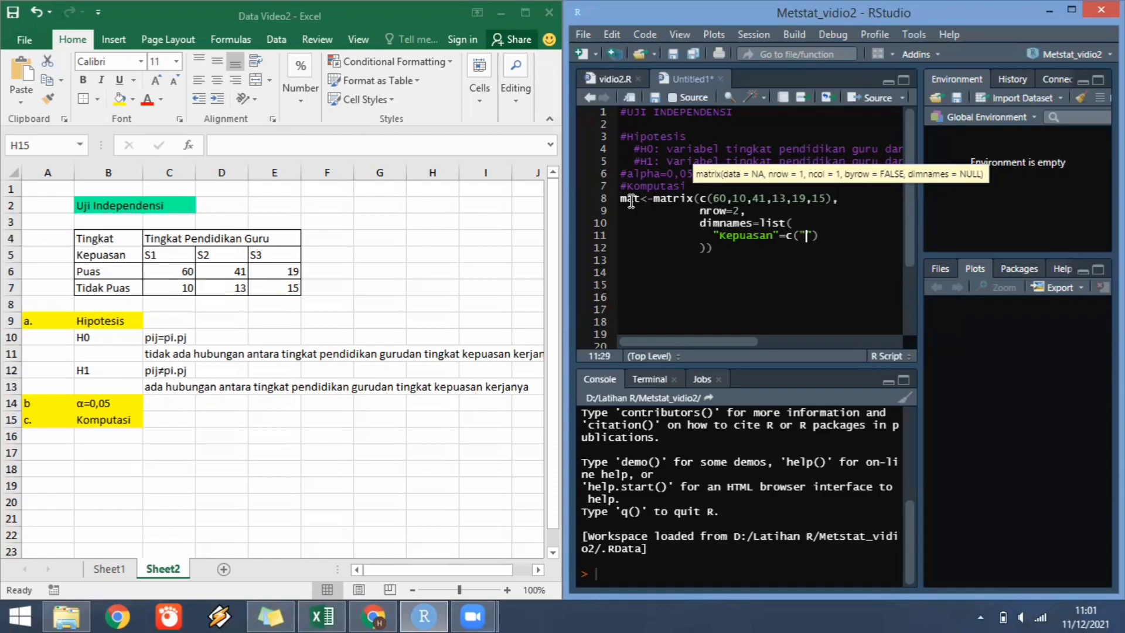
pyautogui.write('uas",')
pyautogui.write('""')
pyautogui.press('Left')
pyautogui.write('Tidak Puas')
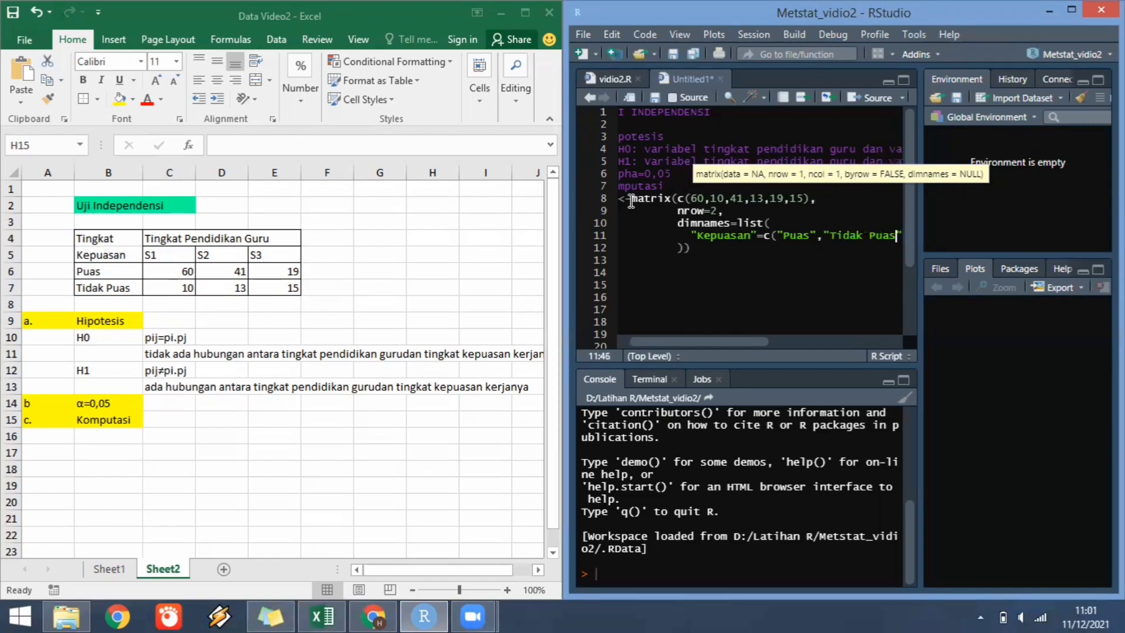
pyautogui.write('"),')
pyautogui.press('Return')
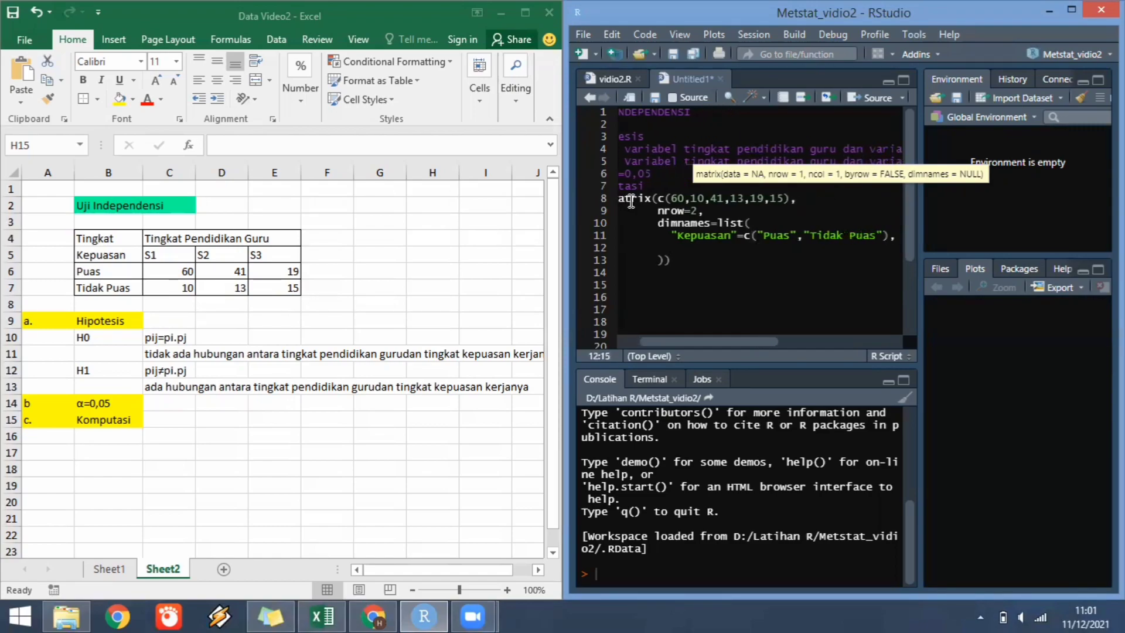
pyautogui.write('"')
pyautogui.write('TK.')
pyautogui.write('pendidikan')
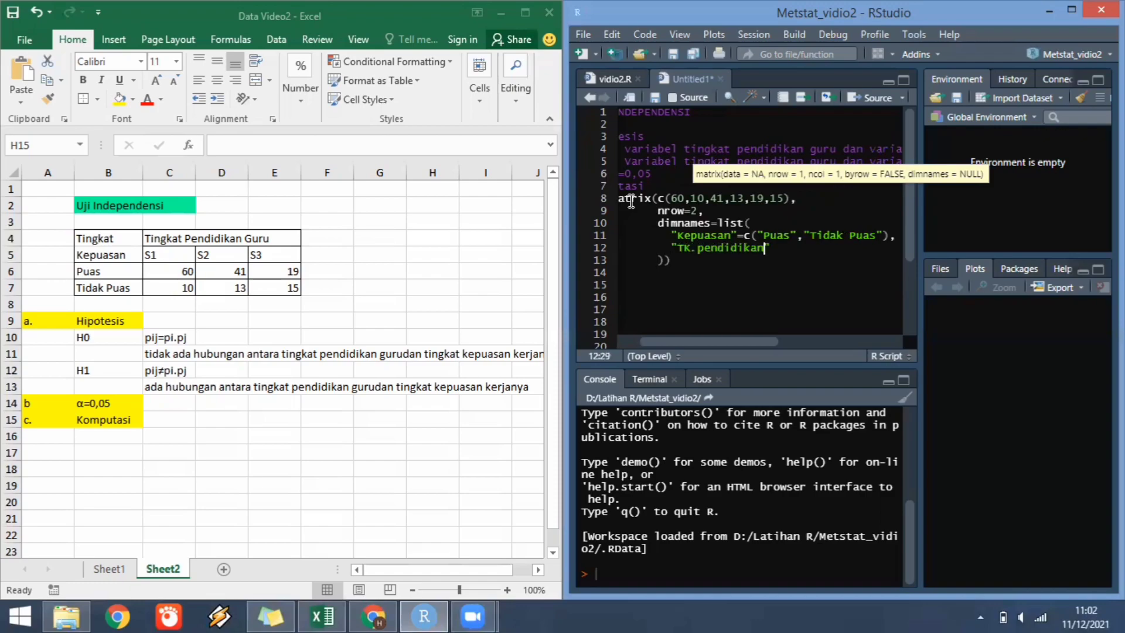
pyautogui.write('"=c')
pyautogui.write('("S1')
pyautogui.write(',')
pyautogui.press('BackSpace')
pyautogui.write('",')
pyautogui.write('"S@')
pyautogui.press('BackSpace')
pyautogui.write('2","')
pyautogui.write('S3")')
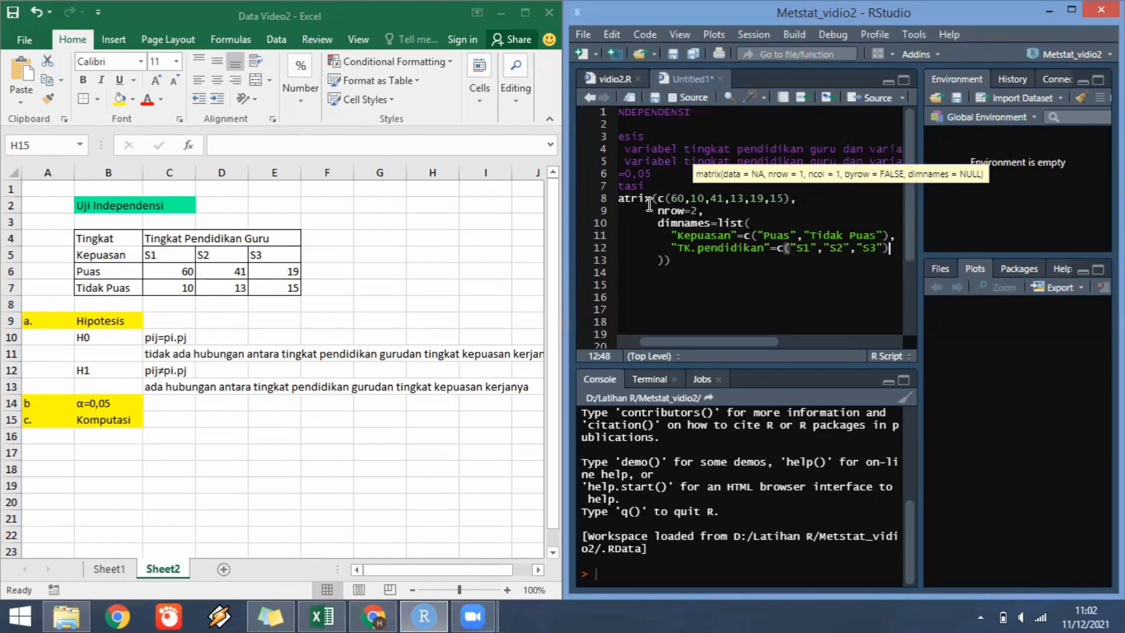
pyautogui.click(648, 201)
pyautogui.hotkey('ctrl', 'Return')
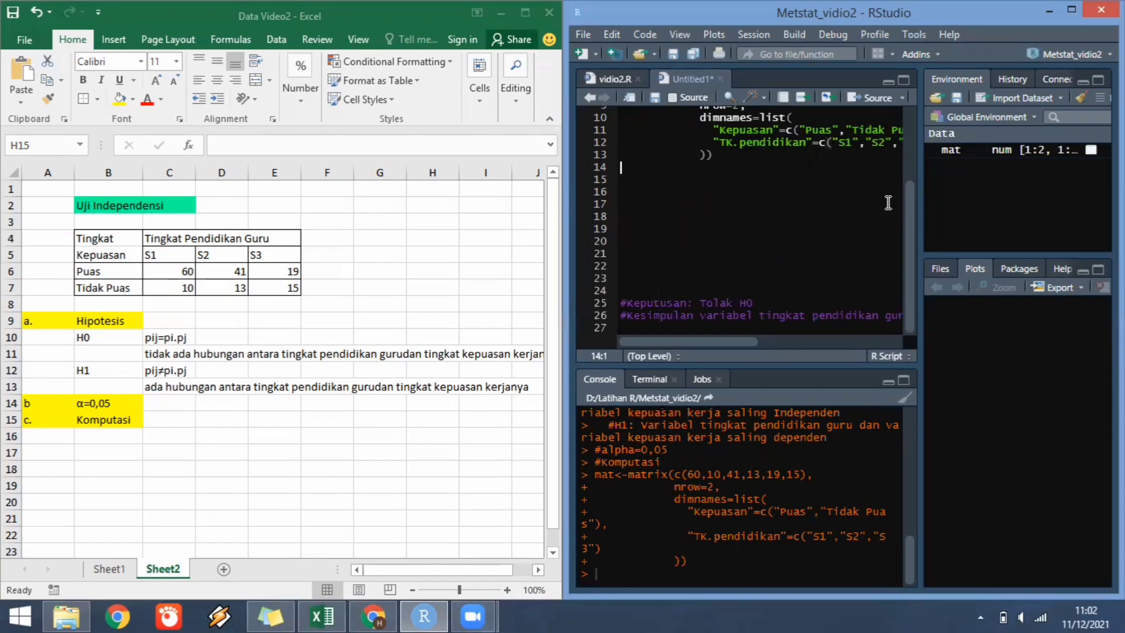
# - Print mat and run chisq.test(mat), getting X-squared 11.15, df 2, p-value 0.003792
pyautogui.moveTo(910, 194); pyautogui.dragTo(906, 159)
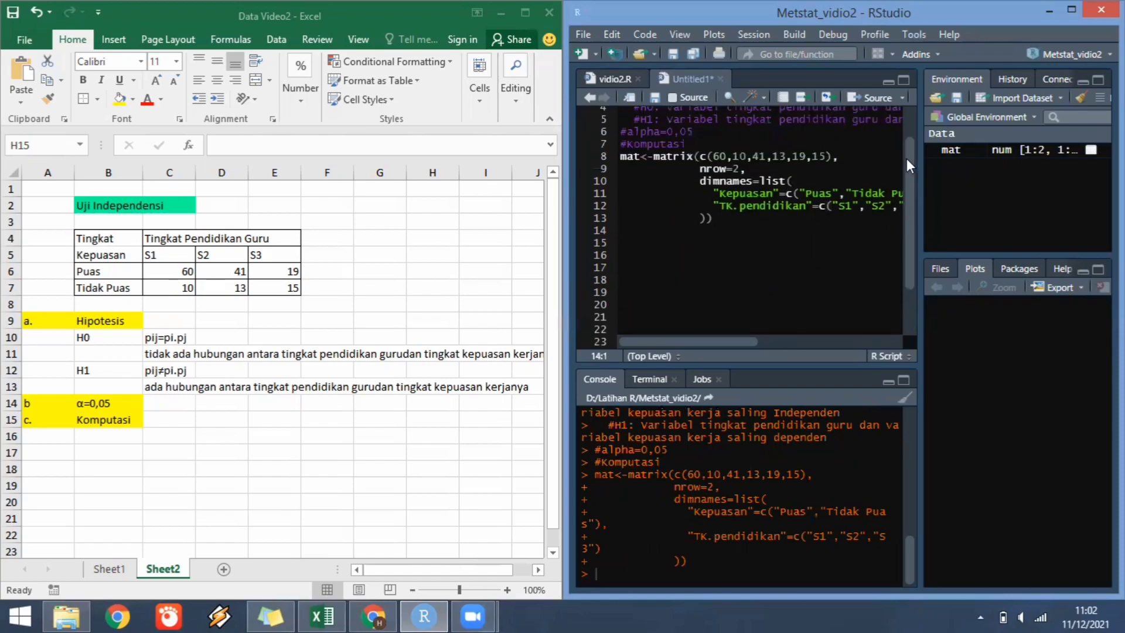
pyautogui.write('mat')
pyautogui.hotkey('ctrl', 'Return')
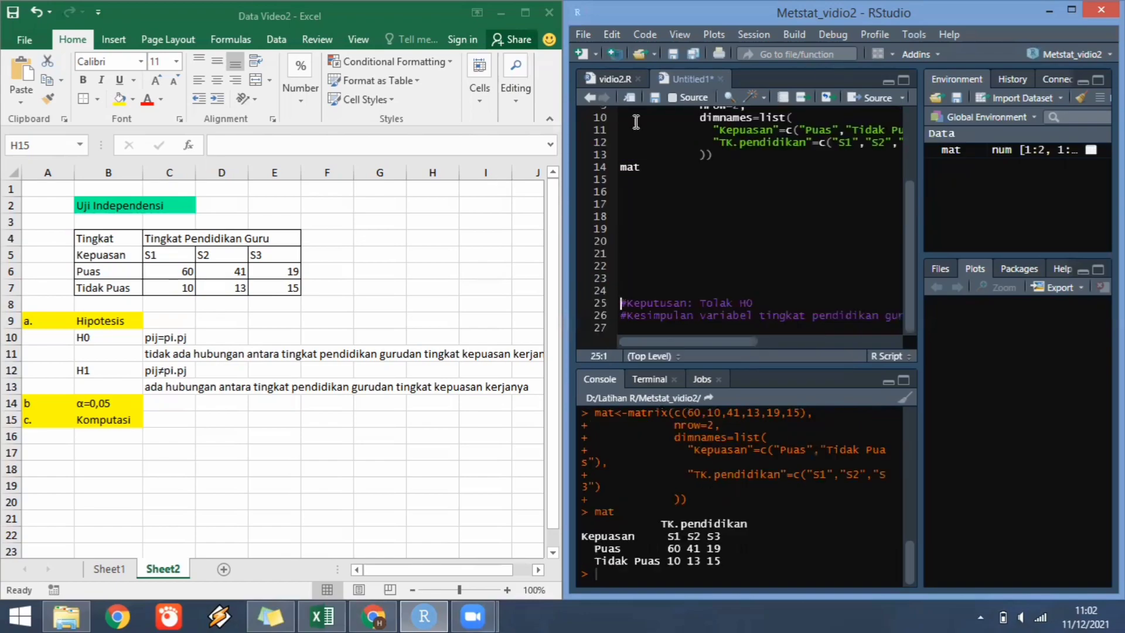
pyautogui.click(624, 179)
pyautogui.write('chisq')
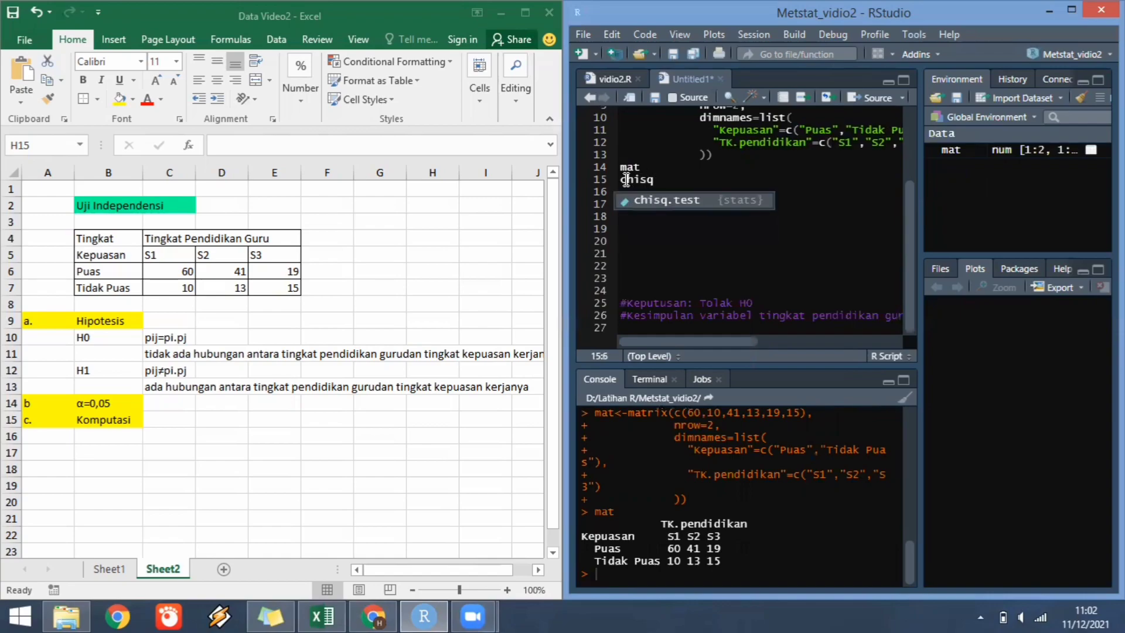
pyautogui.write('.test')
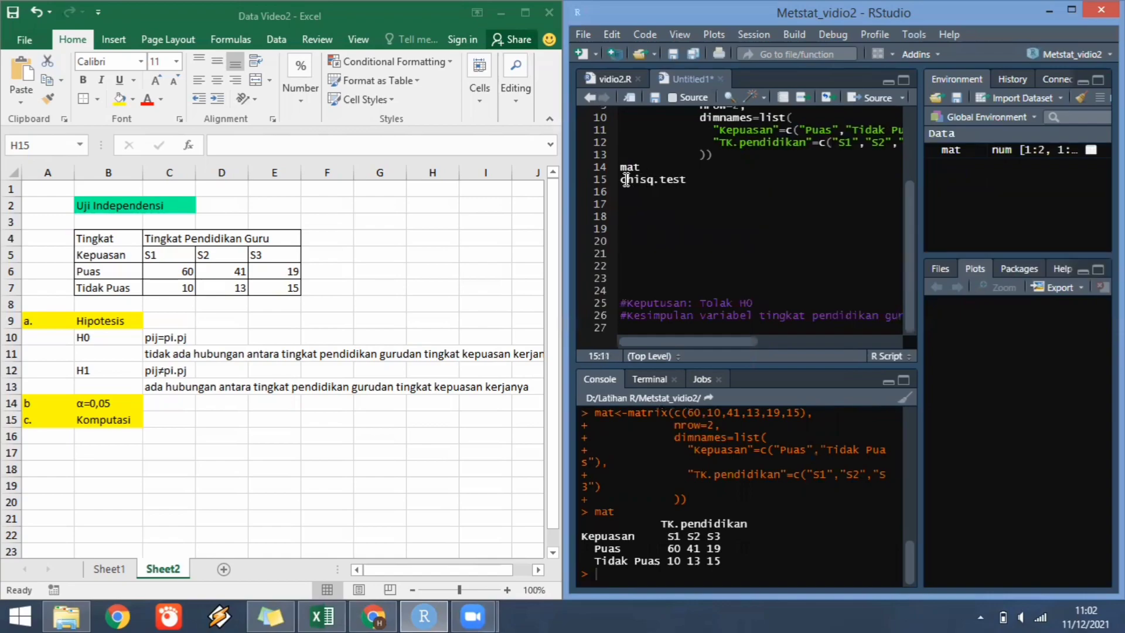
pyautogui.write('(')
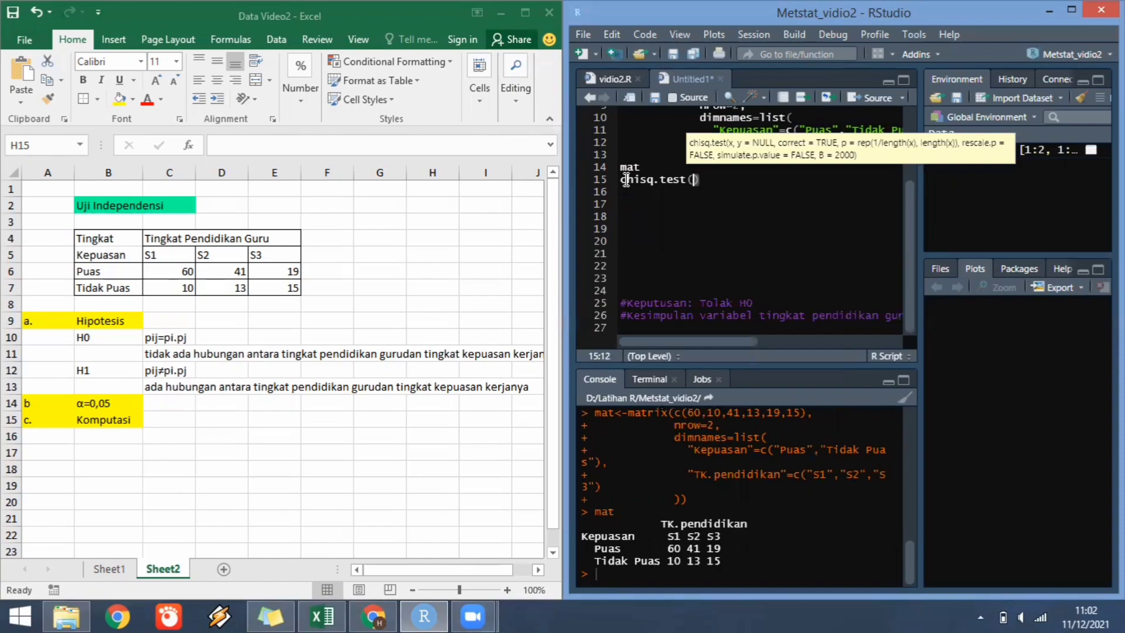
pyautogui.write('mat')
pyautogui.hotkey('ctrl', 'Return')
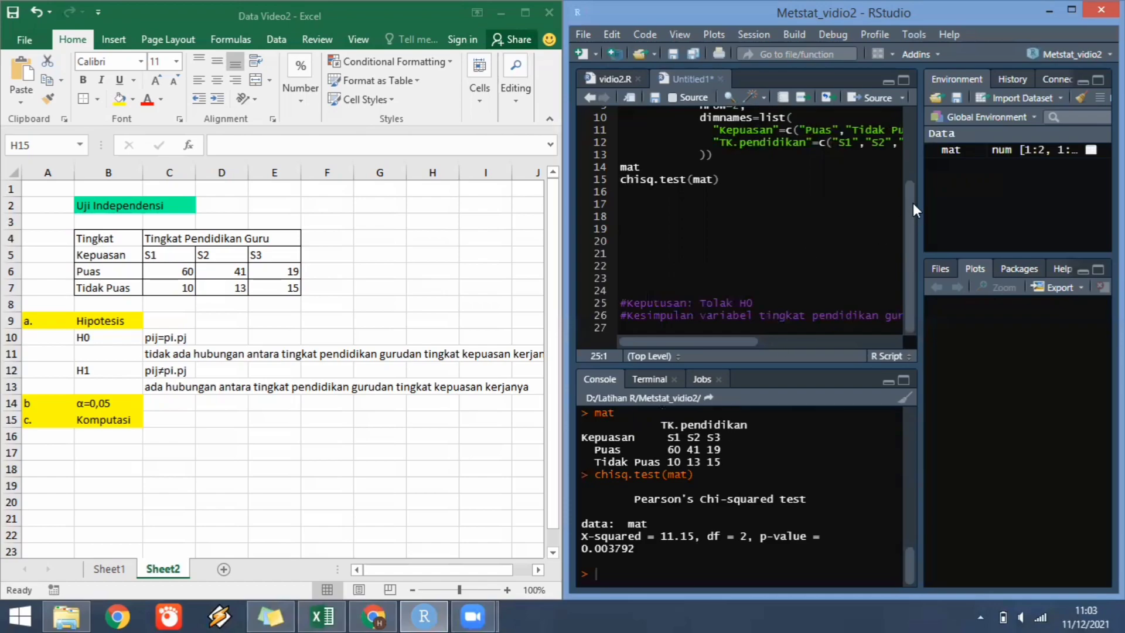
pyautogui.moveTo(913, 204); pyautogui.dragTo(902, 139)
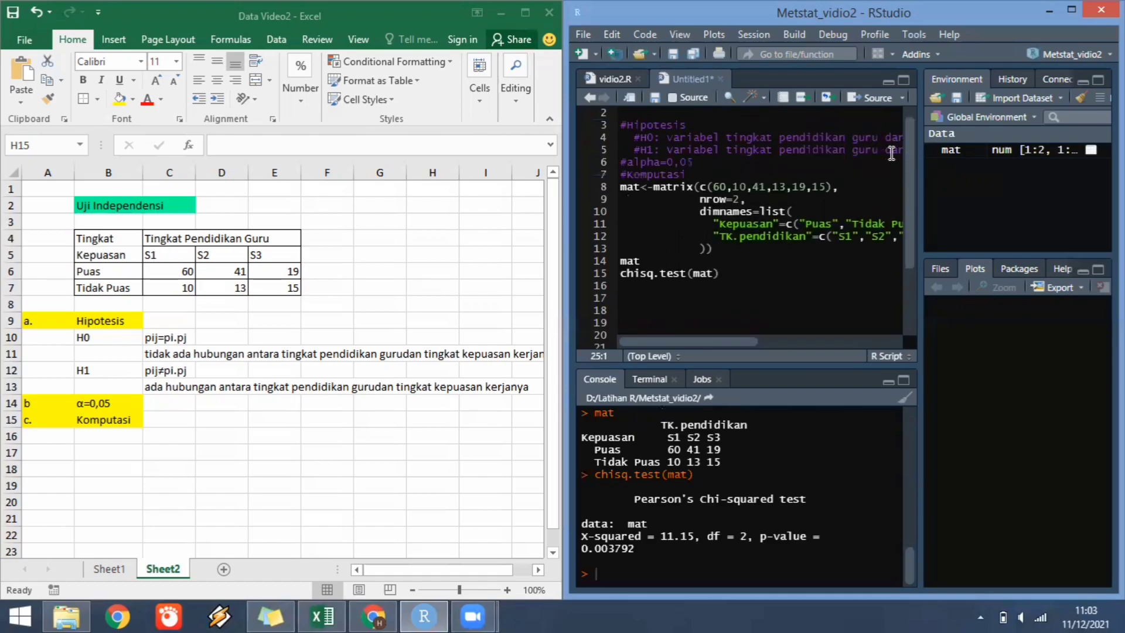
pyautogui.moveTo(665, 341)
pyautogui.mouseDown()
pyautogui.moveTo(757, 340)
pyautogui.moveTo(593, 335)
pyautogui.mouseUp()
# - Import Book1.xlsx from Excel, copy its readxl code into the script and run it
pyautogui.click(630, 298)
pyautogui.click(1052, 100)
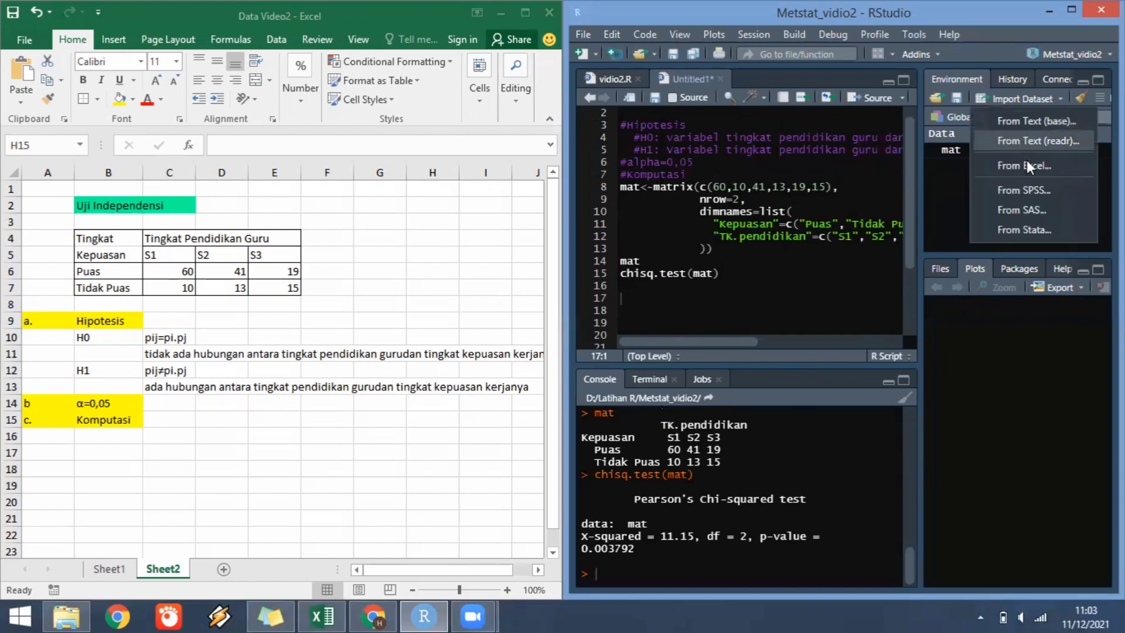
pyautogui.click(1027, 161)
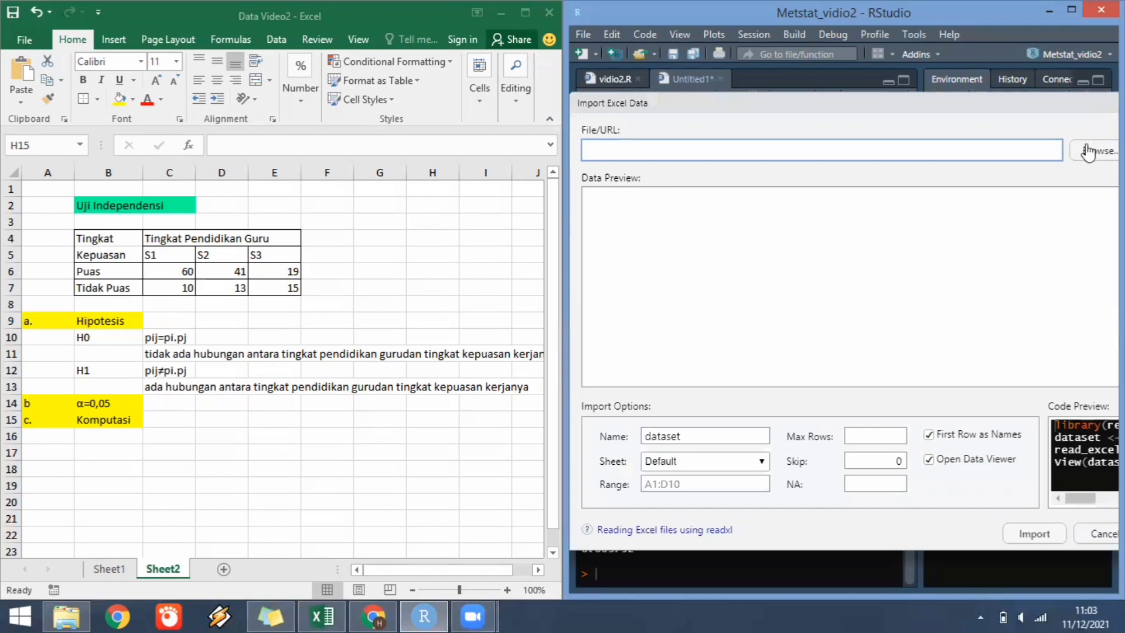
pyautogui.click(1087, 152)
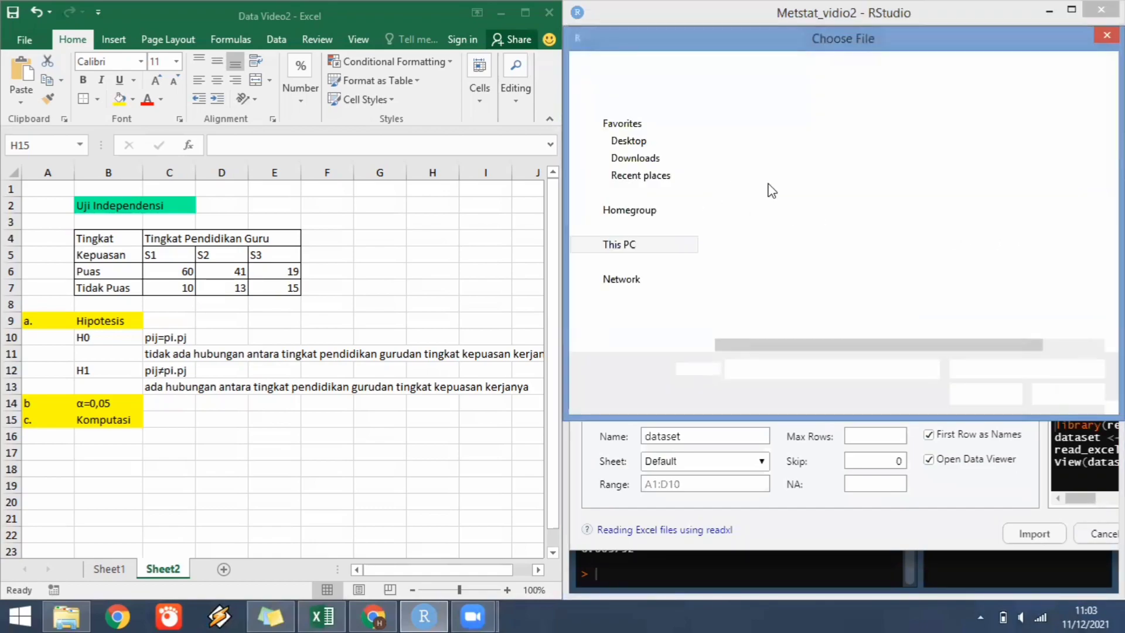
pyautogui.click(747, 175)
pyautogui.click(986, 394)
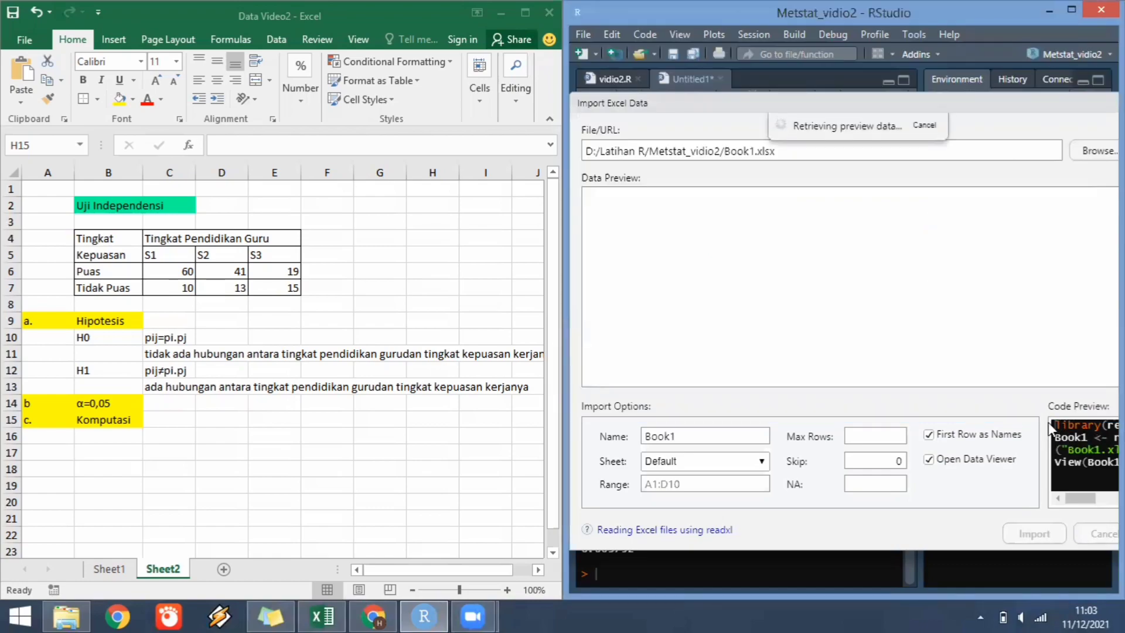
pyautogui.moveTo(1053, 424); pyautogui.dragTo(1113, 468)
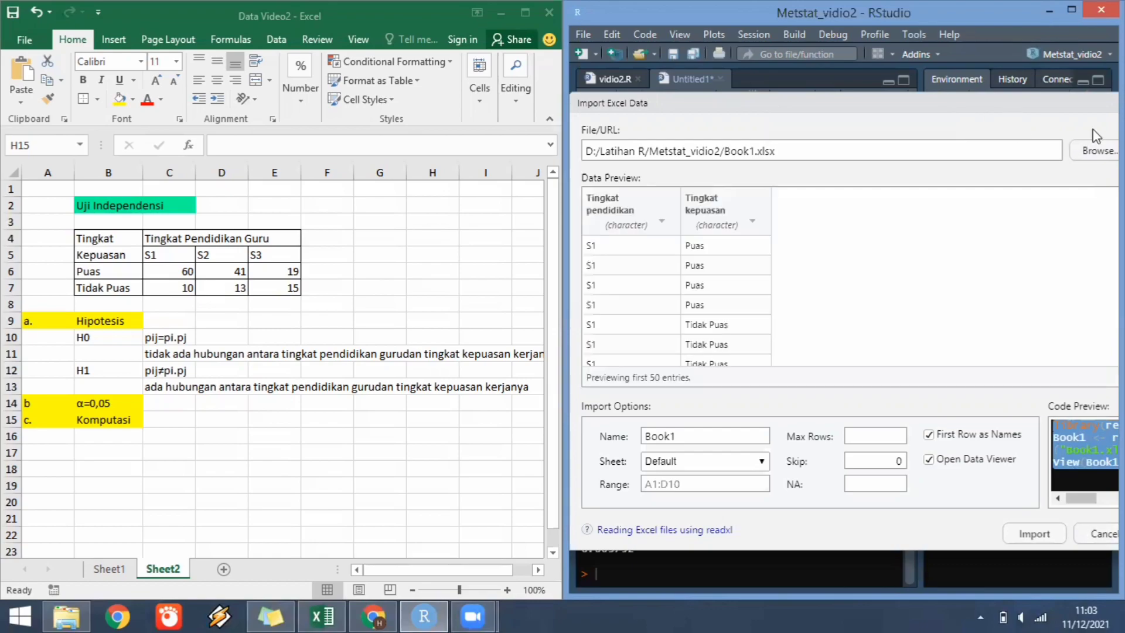
pyautogui.press('Escape')
pyautogui.click(653, 299)
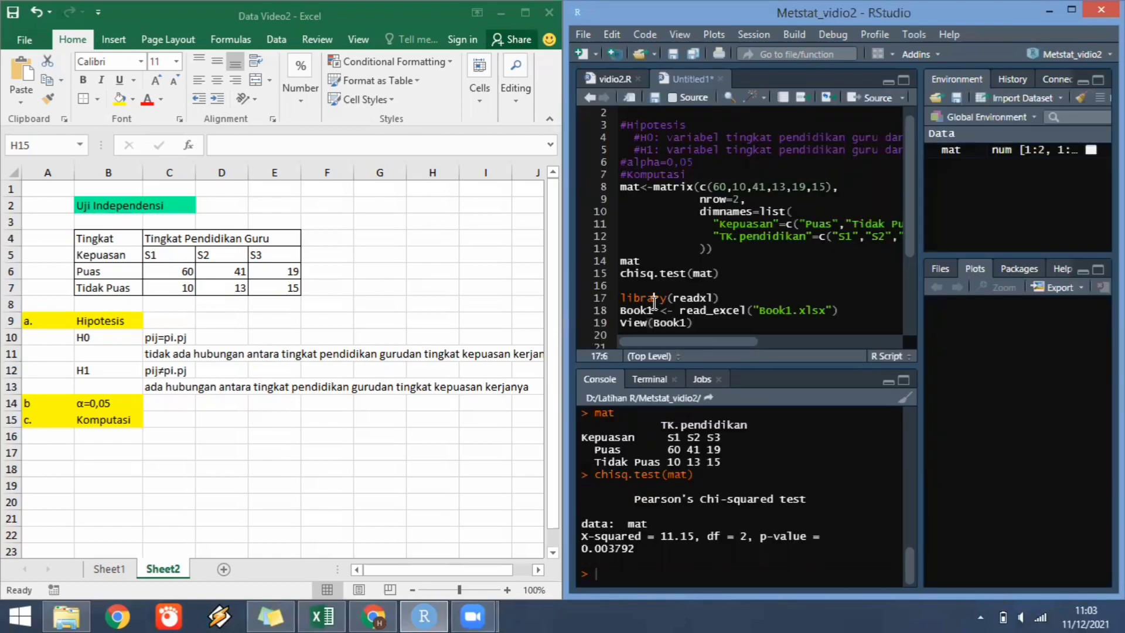
pyautogui.hotkey('ctrl', 'Return')
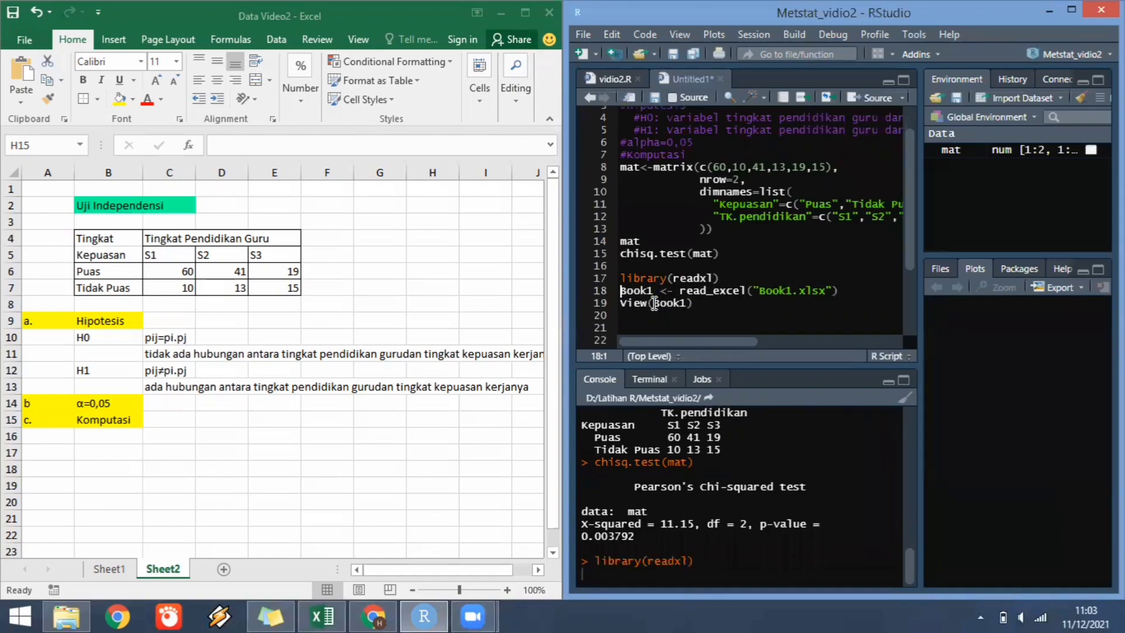
pyautogui.hotkey('ctrl', 'Return')
pyautogui.hotkey('ctrl', 'Return')
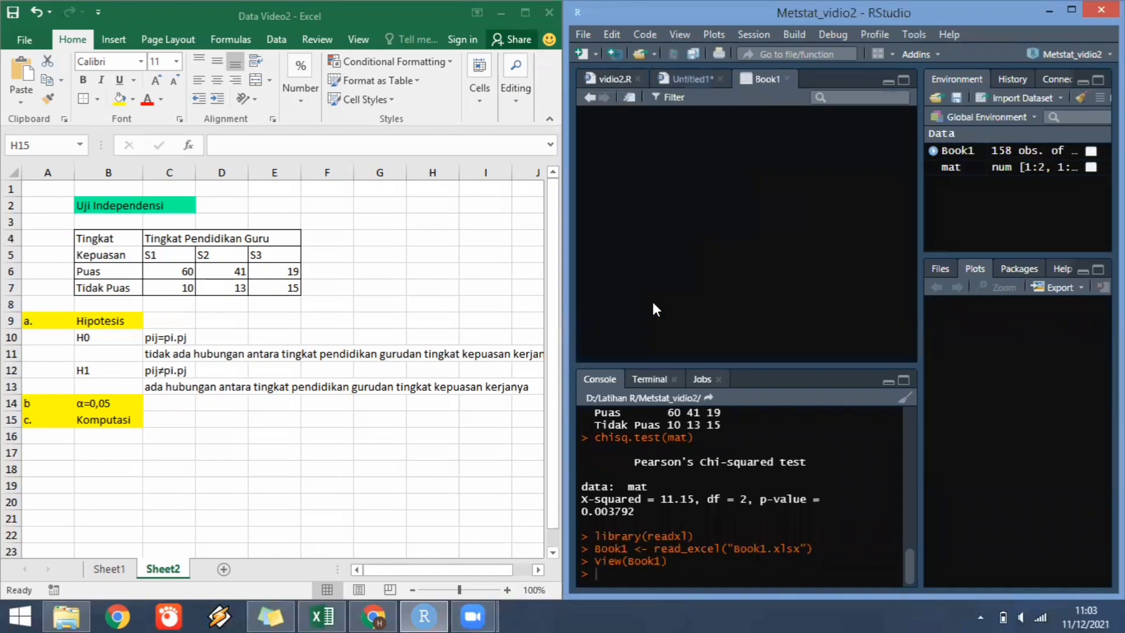
# - Convert Book1$`Tingkat pendidikan` with as.factor, showing levels S1 S2 S3
pyautogui.click(693, 76)
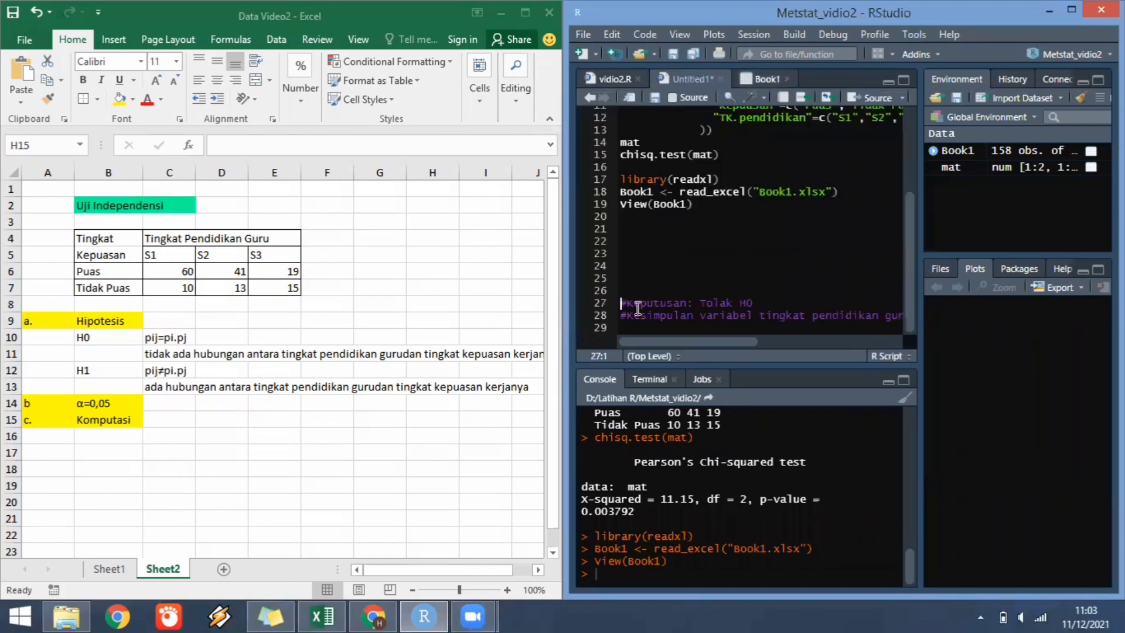
pyautogui.click(631, 221)
pyautogui.write('as.fact')
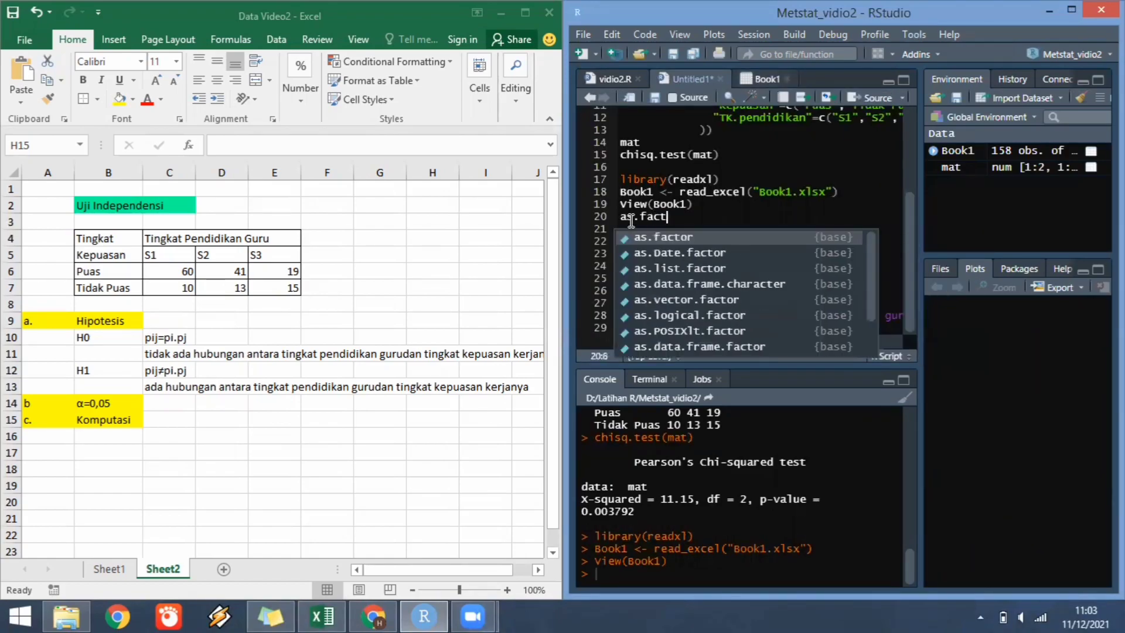
pyautogui.write('or(')
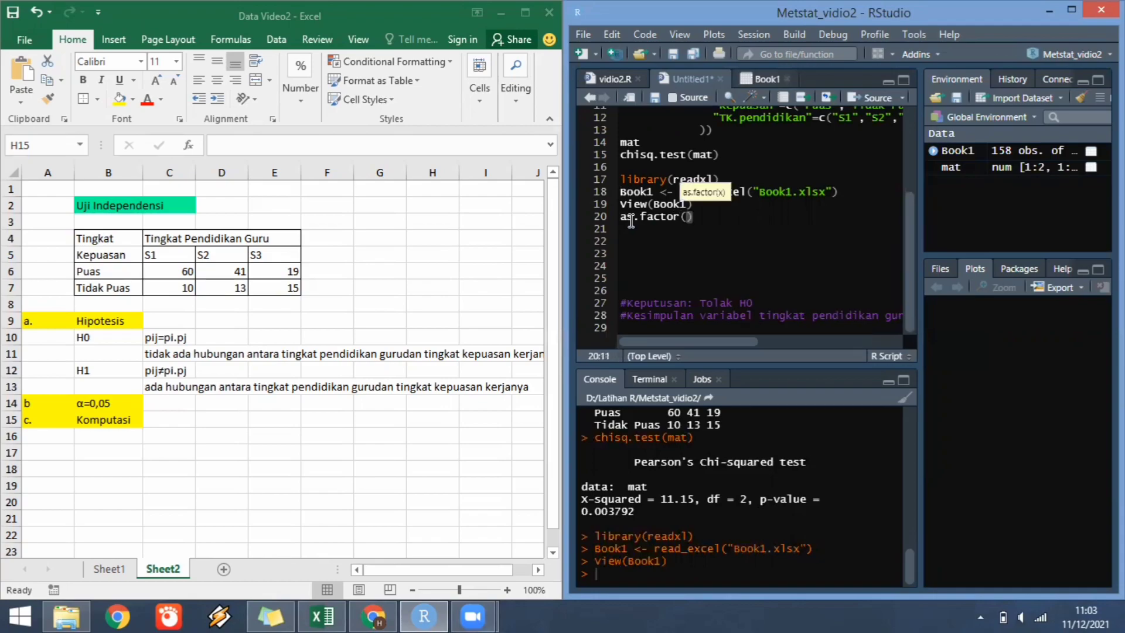
pyautogui.write('Book1$')
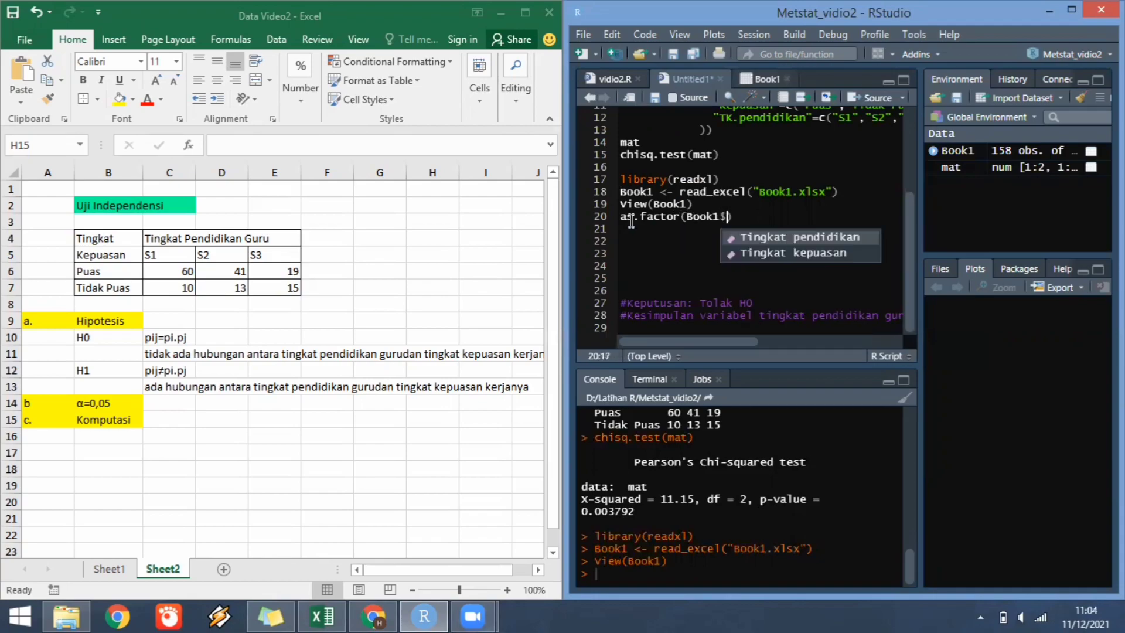
pyautogui.click(776, 236)
pyautogui.hotkey('ctrl', 'Return')
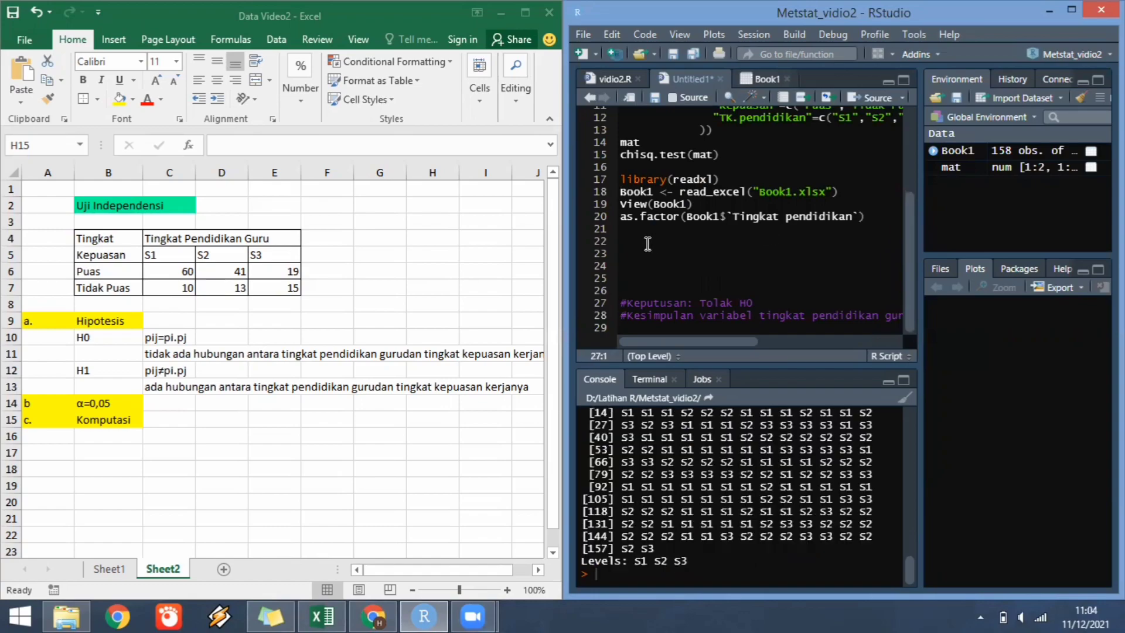
# - Convert Book1$`Tingkat kepuasan` with as.factor, showing levels Puas and Tidak Puas
pyautogui.click(637, 232)
pyautogui.write('as.')
pyautogui.write('fact')
pyautogui.press('Tab')
pyautogui.write('B')
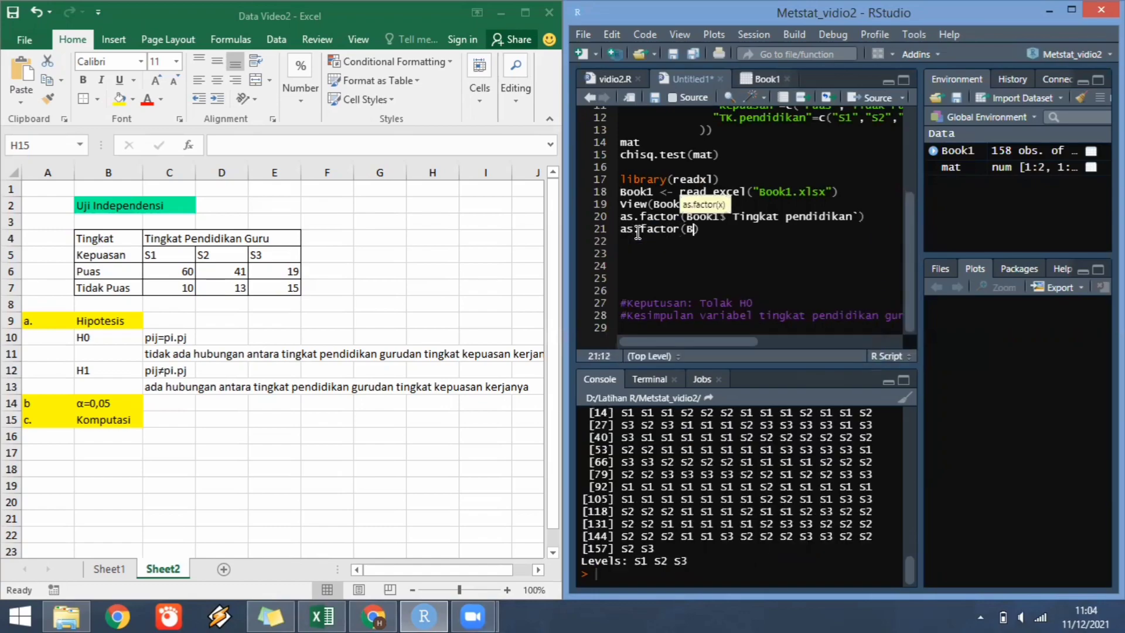
pyautogui.write('ook1')
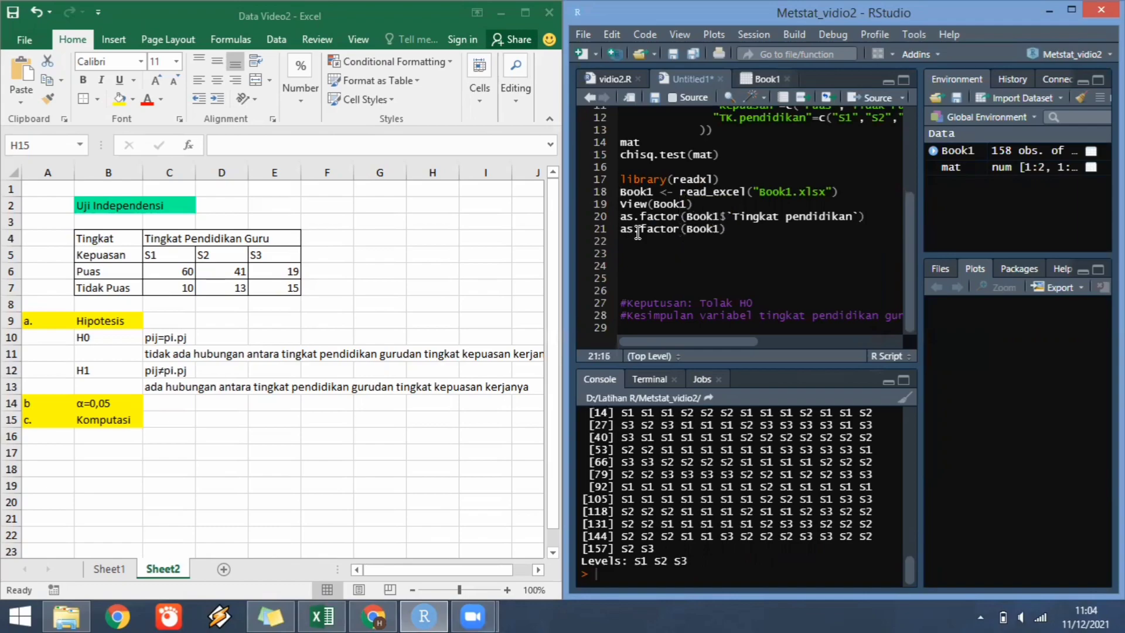
pyautogui.write('$')
pyautogui.press('Down')
pyautogui.press('Return')
pyautogui.hotkey('ctrl', 'Return')
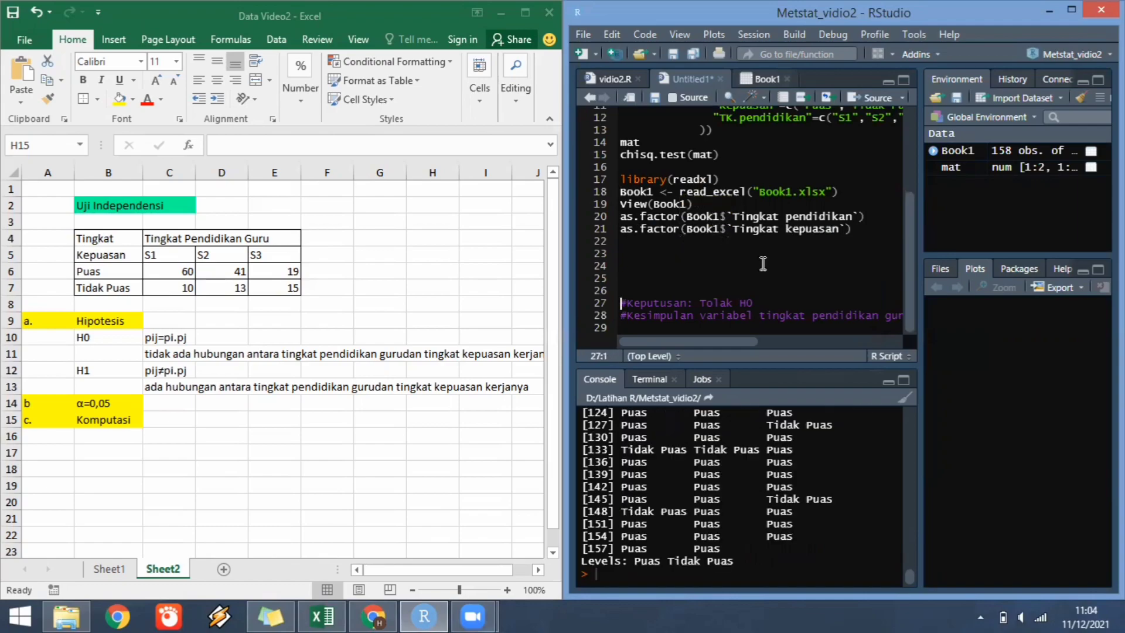
pyautogui.click(633, 242)
# - Run chisq.test on Book1's Tingkat pendidikan and Tingkat kepuasan, giving X-squared 11.15, p 0.003792
pyautogui.write('chis')
pyautogui.click(685, 259)
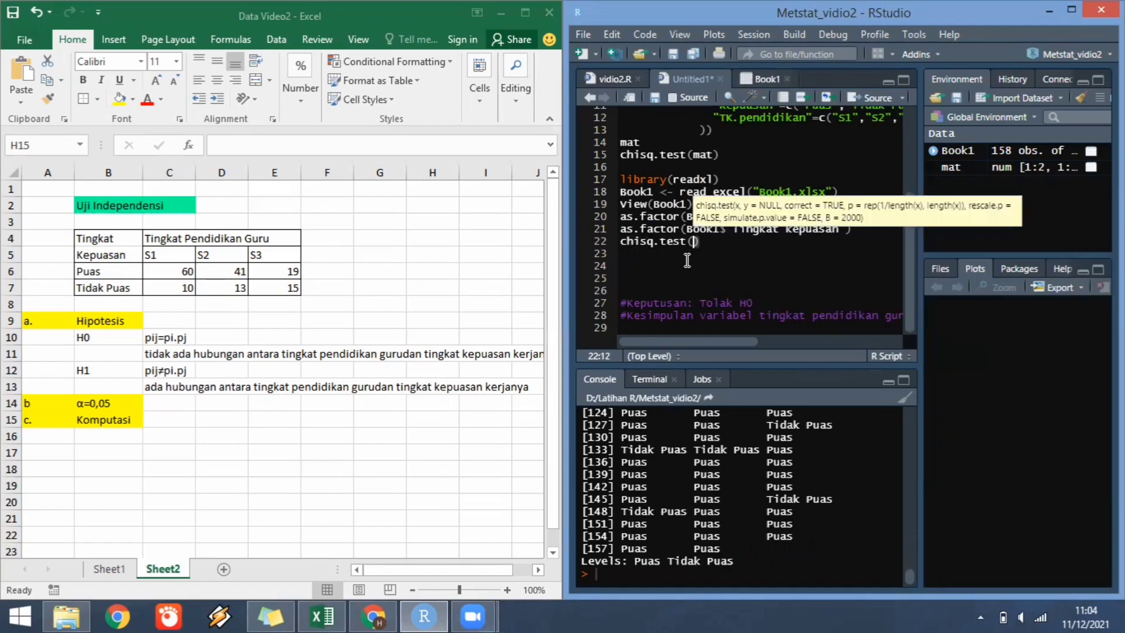
pyautogui.write('Bo')
pyautogui.write('ok1')
pyautogui.write('$')
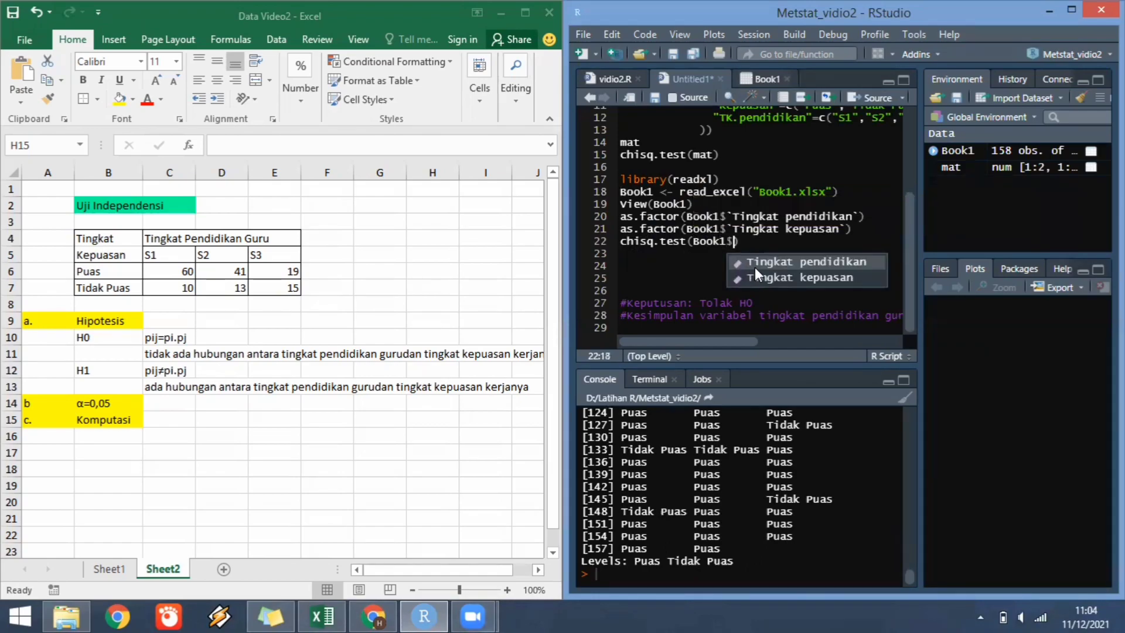
pyautogui.click(757, 264)
pyautogui.write(',')
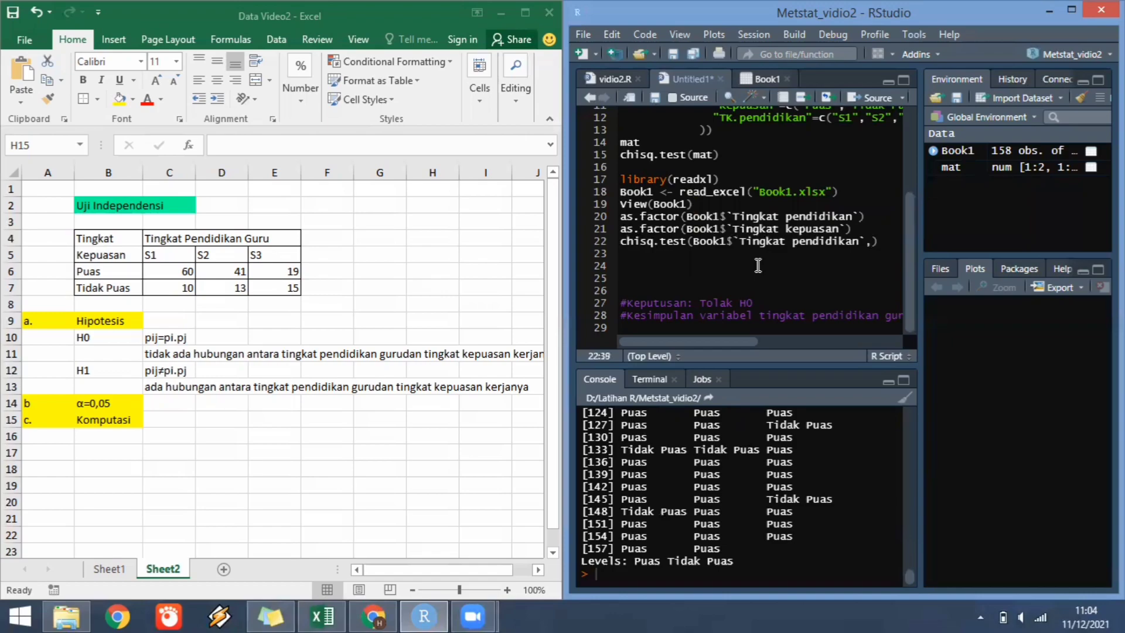
pyautogui.write('Book')
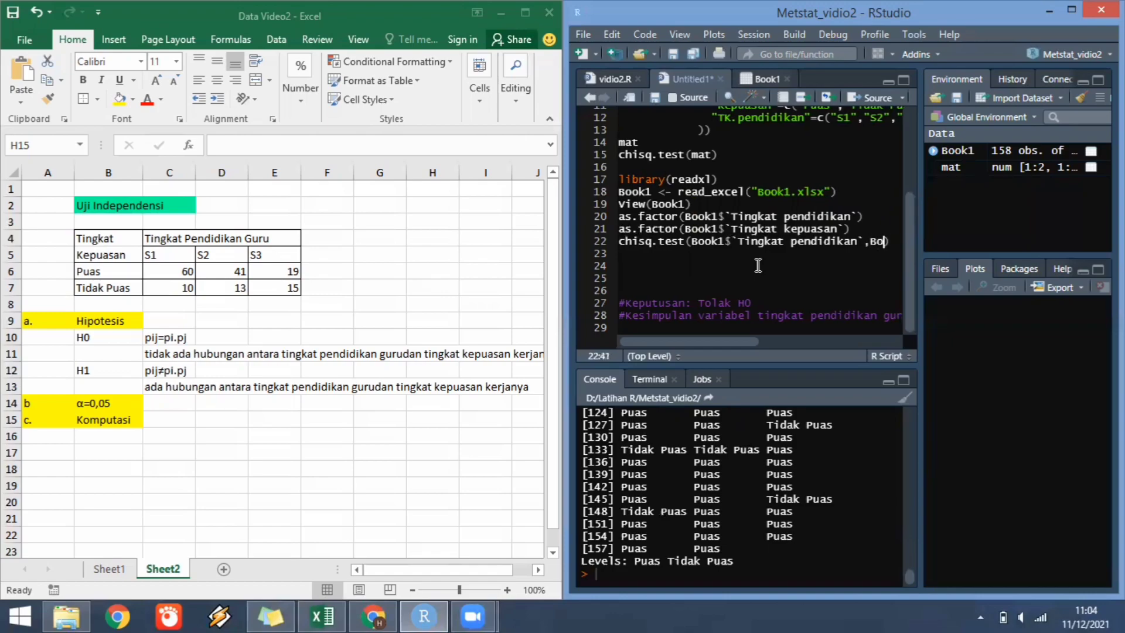
pyautogui.write('1$')
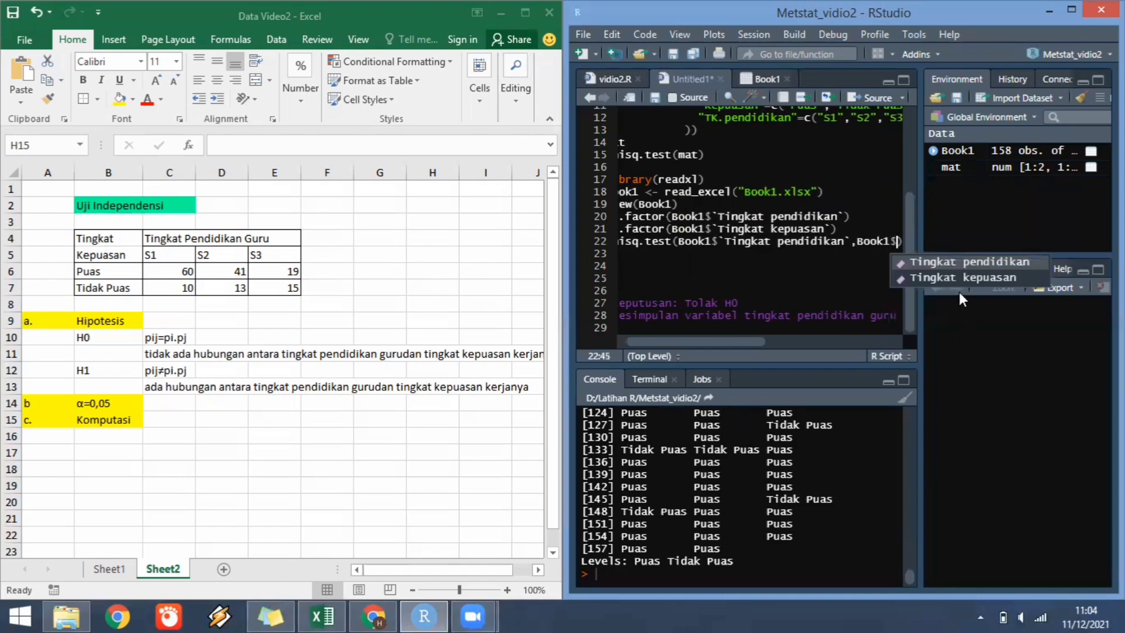
pyautogui.write('`')
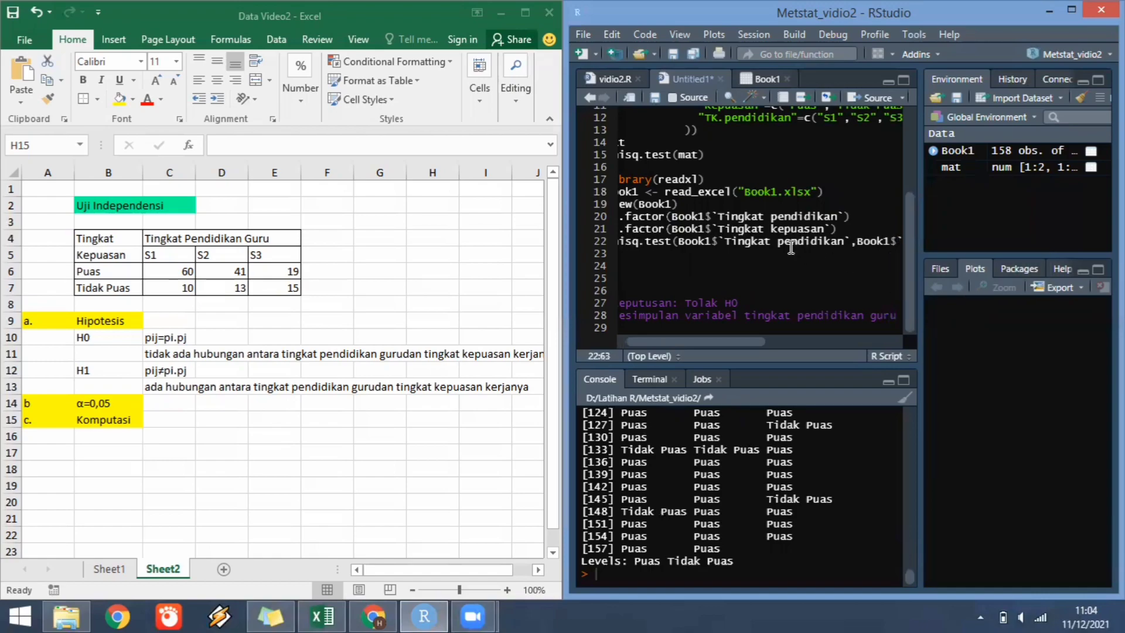
pyautogui.click(791, 246)
pyautogui.hotkey('ctrl', 'Return')
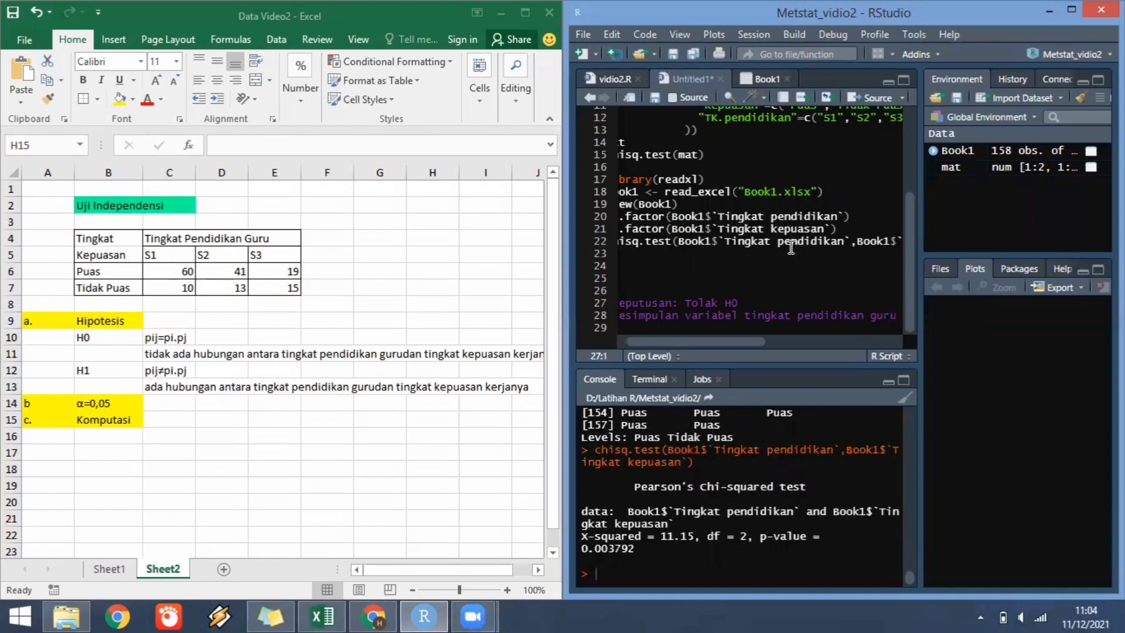